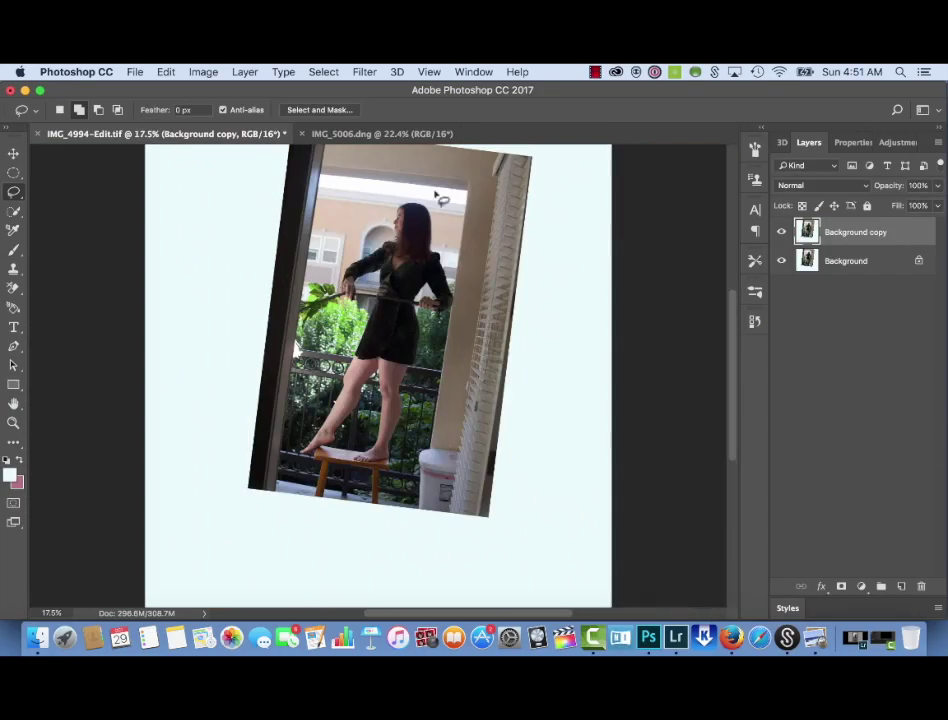
pyautogui.press('b')
pyautogui.moveTo(290, 470)
pyautogui.mouseDown()
pyautogui.moveTo(300, 330)
pyautogui.moveTo(417, 236)
pyautogui.mouseUp()
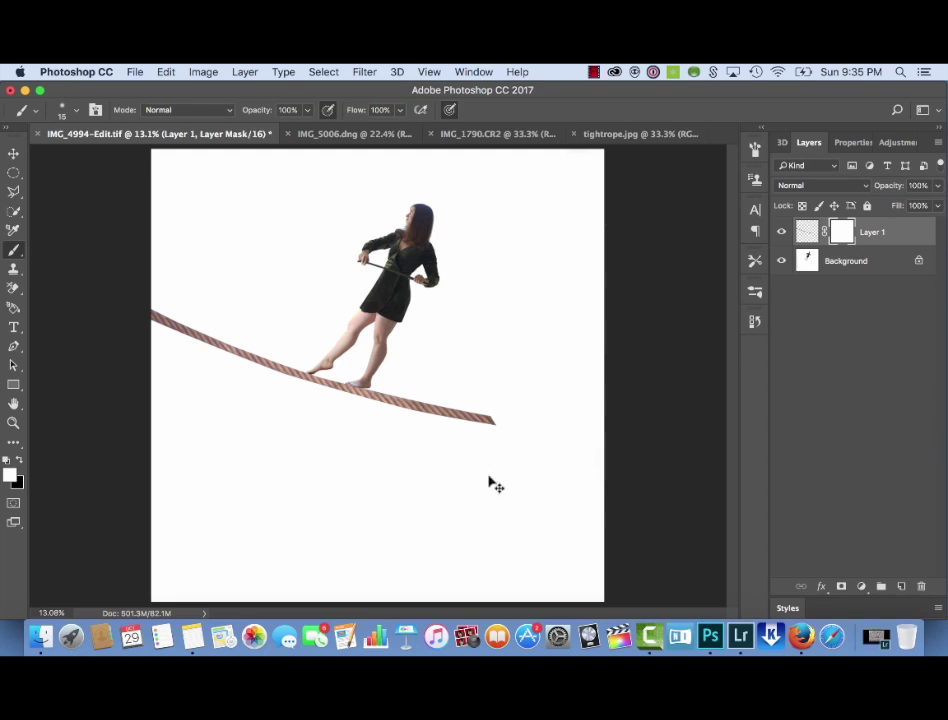
pyautogui.moveTo(565, 393); pyautogui.dragTo(565, 433)
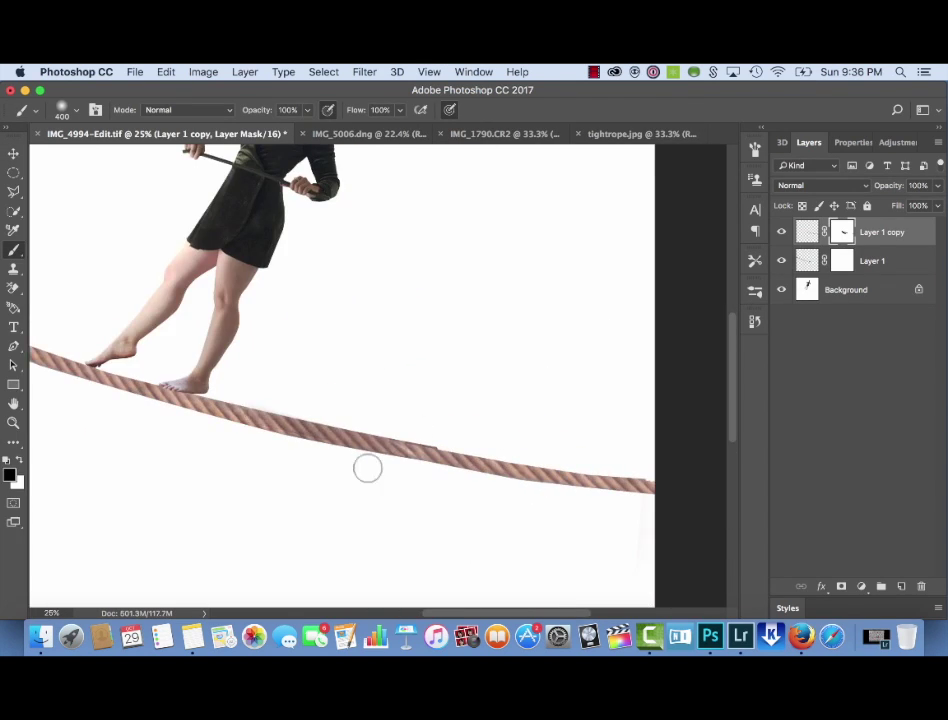
pyautogui.press('super+0')
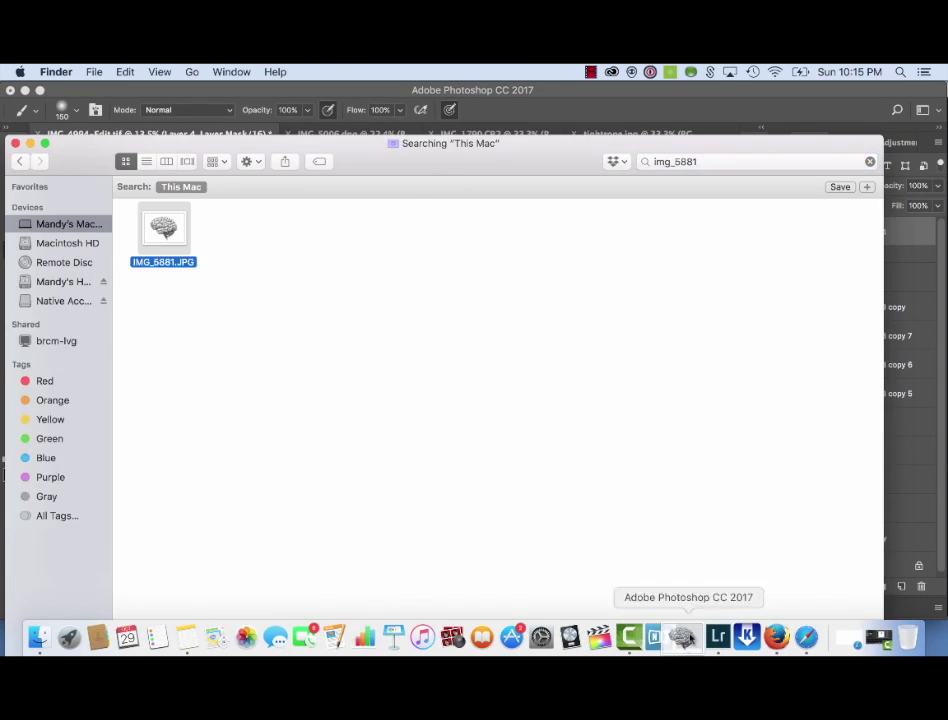
# Open the brain image IMG_5881.JPG in Photoshop
pyautogui.moveTo(683, 637); pyautogui.dragTo(683, 637)
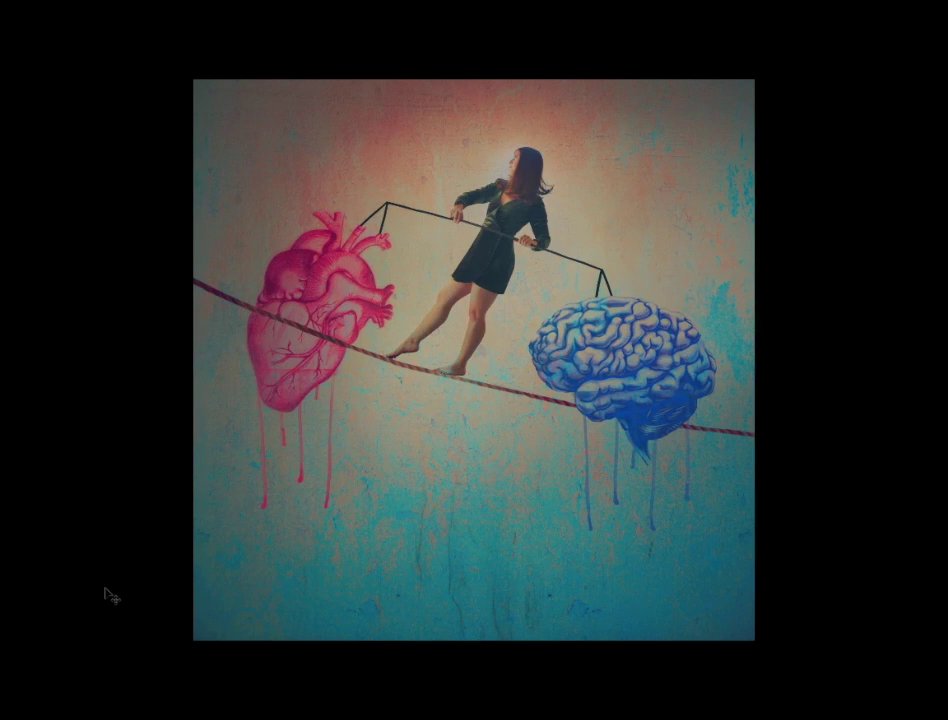
pyautogui.hotkey('ctrl', '+')
pyautogui.hotkey('ctrl', '+')
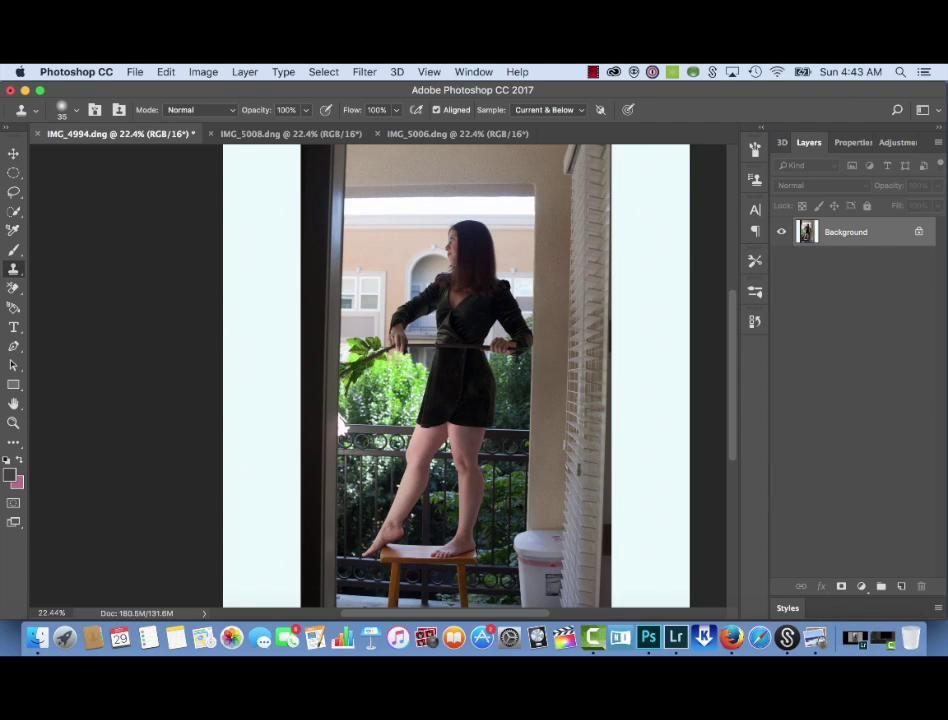
# Enlarge the canvas around the IMG_4994 photo, filling the extension with the pale color
pyautogui.click(203, 72)
pyautogui.click(228, 199)
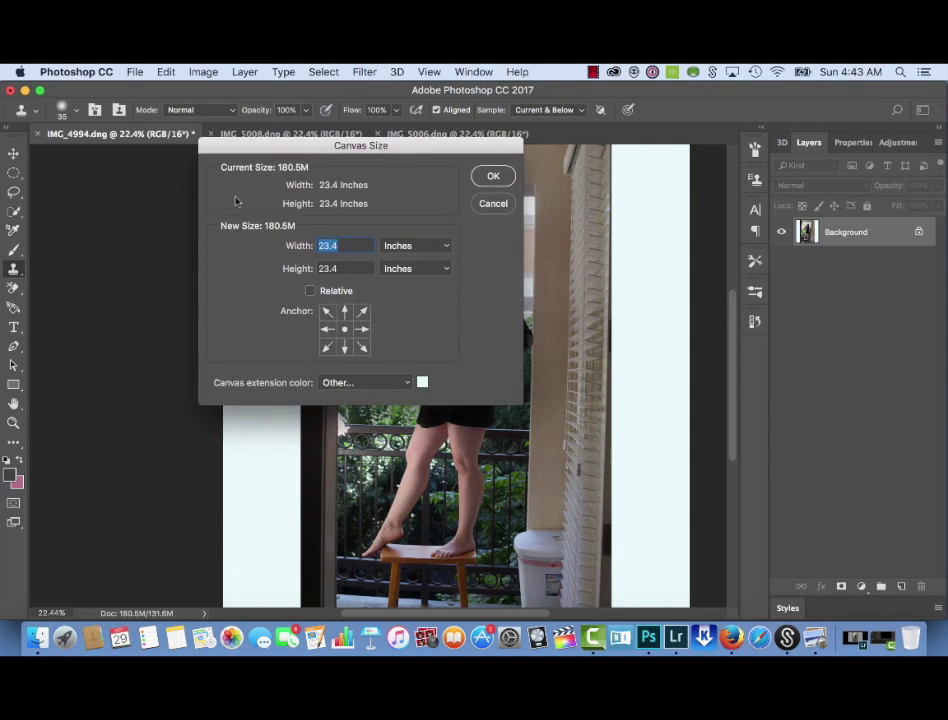
pyautogui.write('27')
pyautogui.press('Return')
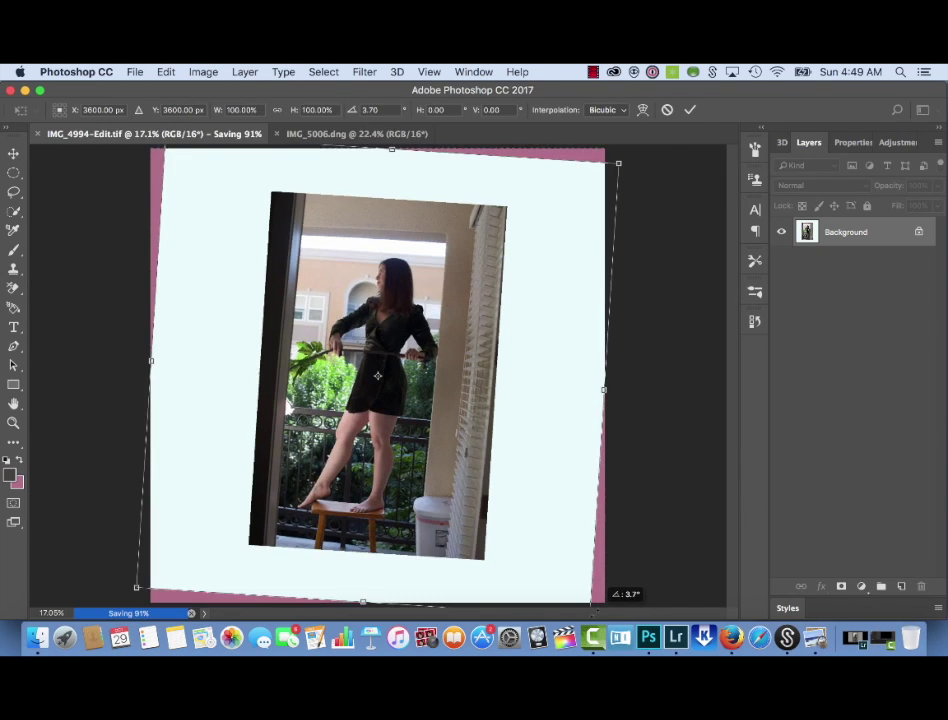
# Rotate the photo 8.17° clockwise and move it about 0.74 in right and 3.46 in up
pyautogui.moveTo(598, 604); pyautogui.dragTo(565, 628)
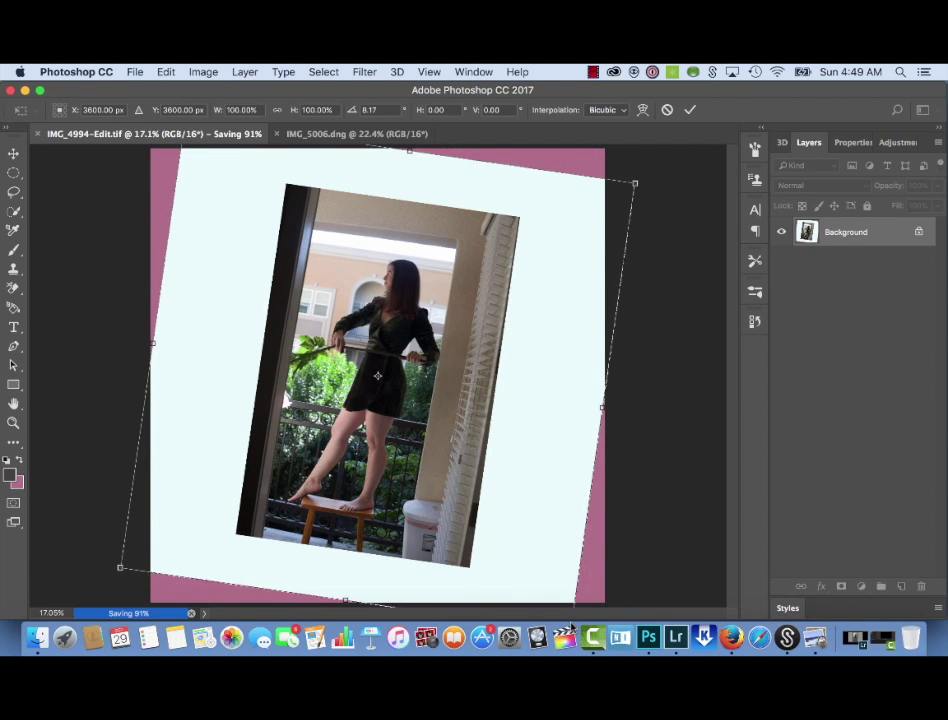
pyautogui.moveTo(503, 536); pyautogui.dragTo(514, 483)
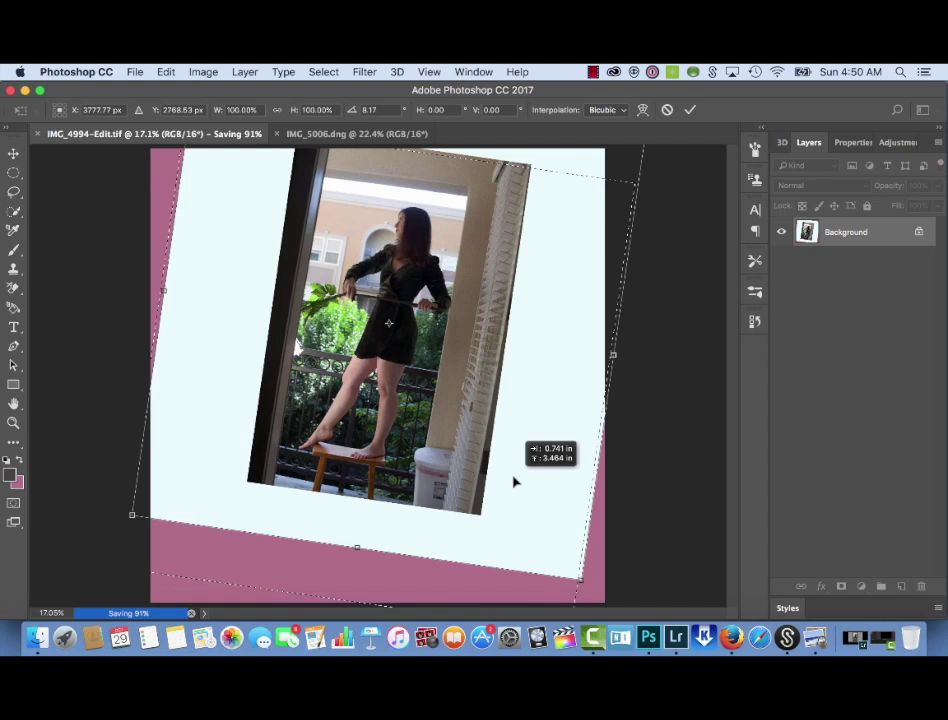
pyautogui.press('Return')
# Paint the exposed pink canvas areas with the pale background color and duplicate the Background layer
pyautogui.press('b')
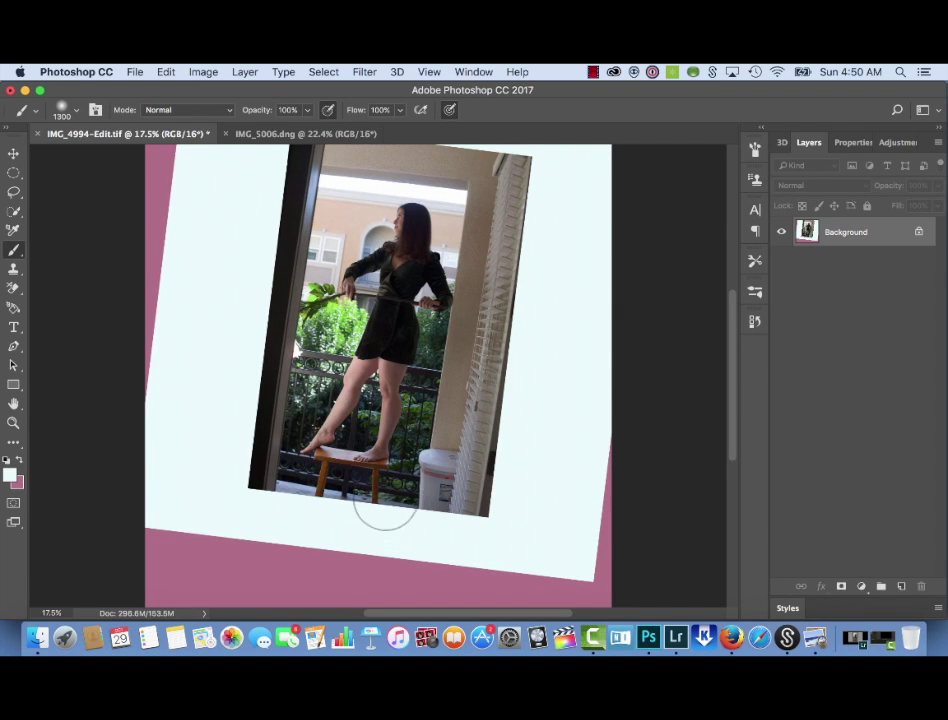
pyautogui.moveTo(199, 540)
pyautogui.mouseDown()
pyautogui.moveTo(176, 537)
pyautogui.moveTo(205, 565)
pyautogui.moveTo(200, 592)
pyautogui.moveTo(245, 561)
pyautogui.moveTo(294, 560)
pyautogui.moveTo(630, 597)
pyautogui.moveTo(605, 540)
pyautogui.moveTo(600, 412)
pyautogui.moveTo(165, 143)
pyautogui.mouseUp()
pyautogui.moveTo(858, 228); pyautogui.dragTo(900, 585)
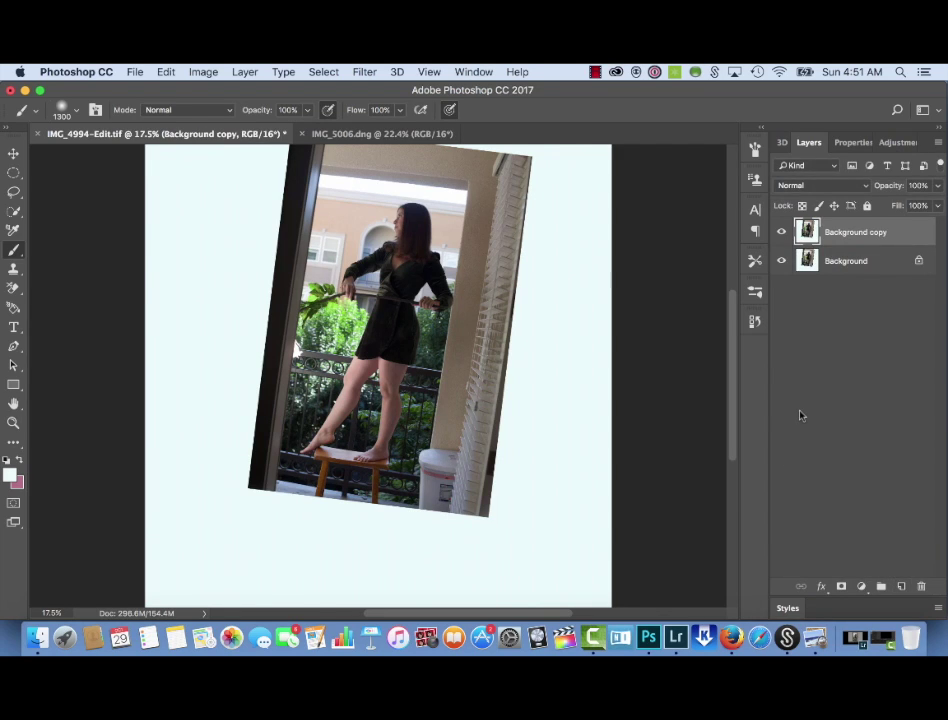
# Select a loose lasso outline around the woman on the Background copy layer and invert the selection
pyautogui.press('l')
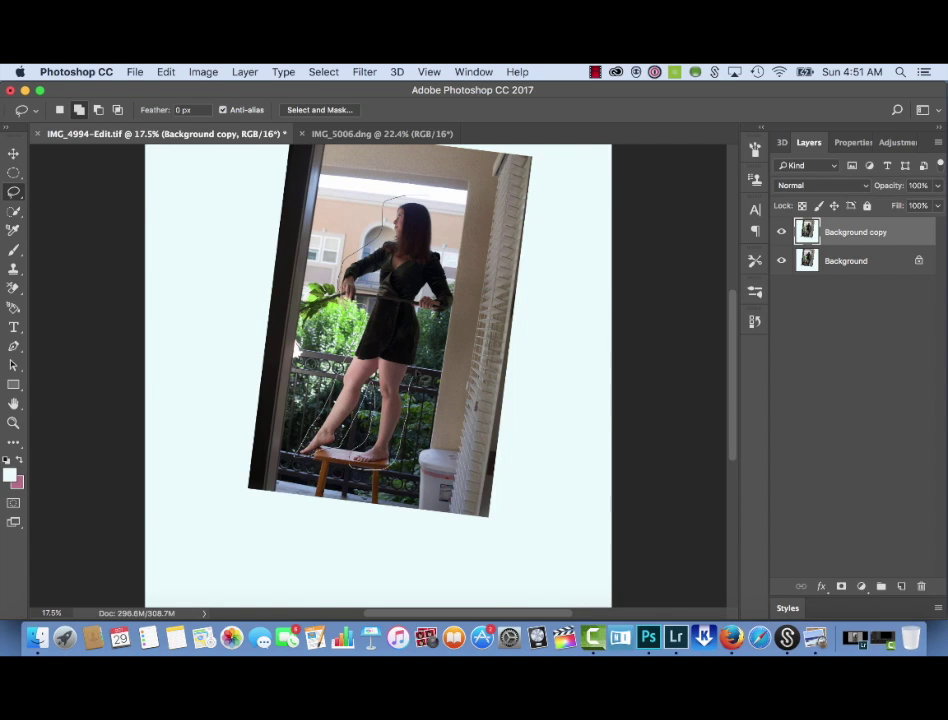
pyautogui.click(322, 72)
pyautogui.click(329, 131)
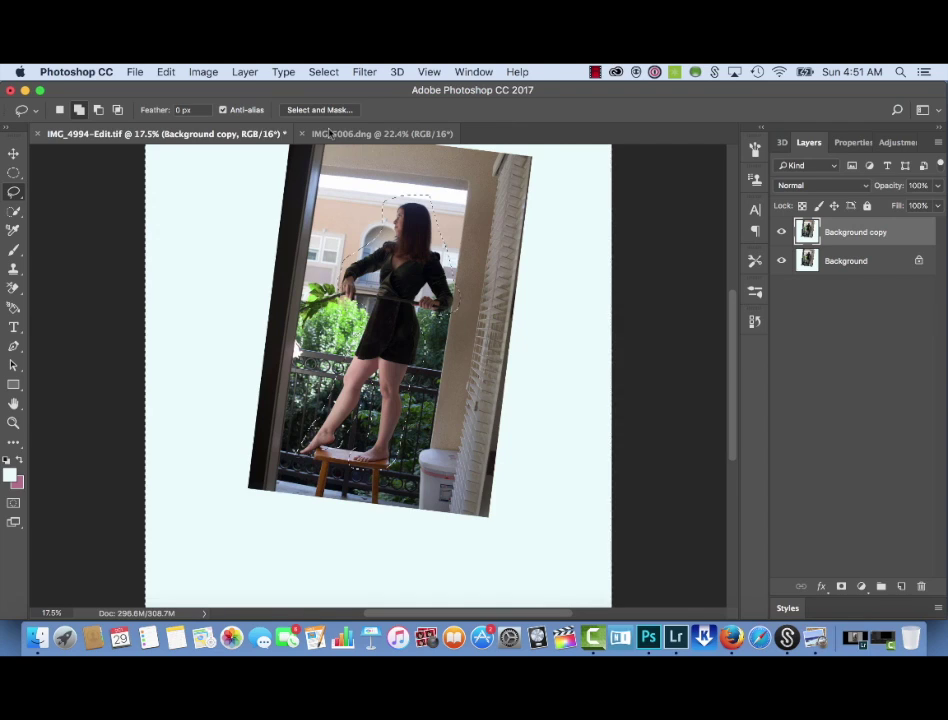
# Paint over the surroundings outside the woman's loose outline with a large brush in the pale color
pyautogui.press('b')
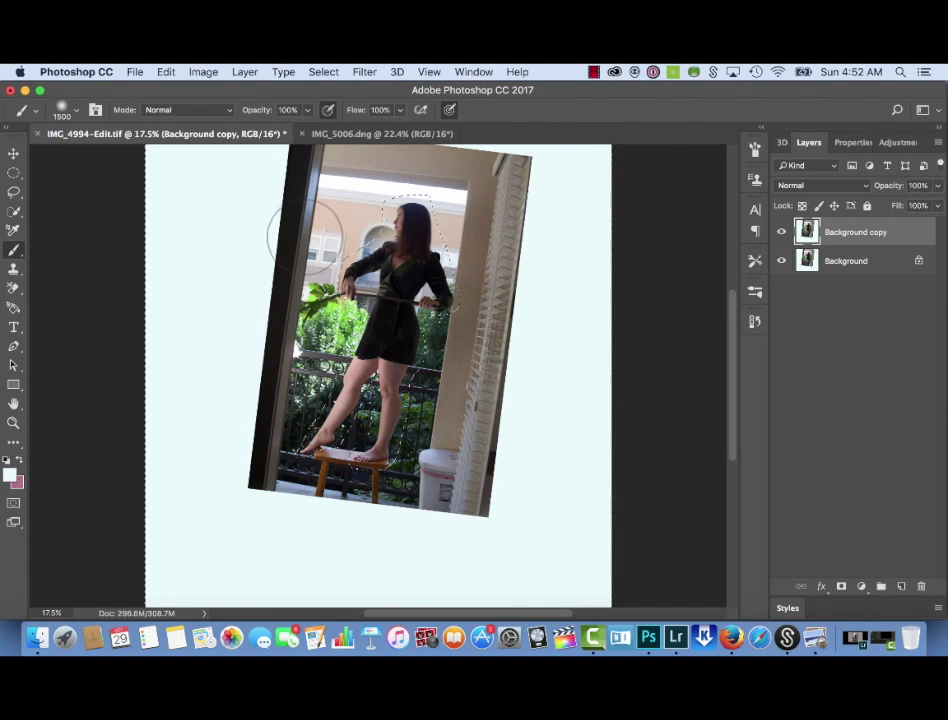
pyautogui.press(']')
pyautogui.click(254, 440)
pyautogui.moveTo(257, 440)
pyautogui.mouseDown()
pyautogui.moveTo(279, 462)
pyautogui.moveTo(262, 415)
pyautogui.moveTo(282, 452)
pyautogui.moveTo(295, 385)
pyautogui.moveTo(285, 442)
pyautogui.moveTo(322, 395)
pyautogui.moveTo(297, 487)
pyautogui.moveTo(362, 460)
pyautogui.moveTo(300, 445)
pyautogui.moveTo(344, 478)
pyautogui.moveTo(397, 415)
pyautogui.moveTo(427, 200)
pyautogui.moveTo(416, 234)
pyautogui.moveTo(542, 203)
pyautogui.mouseUp()
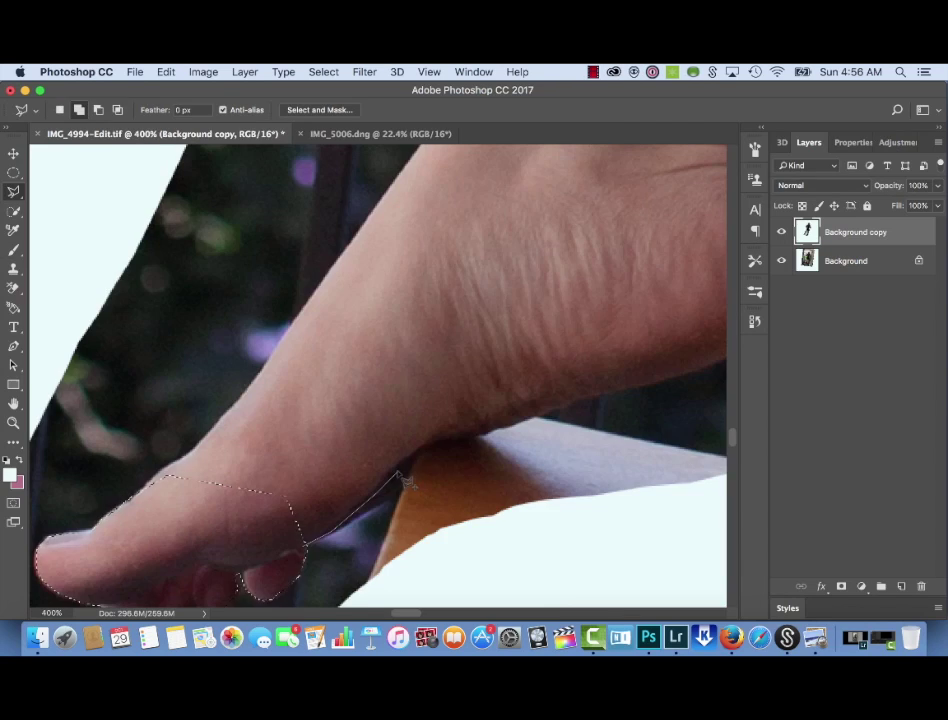
# Trace the sole and heel of the raised foot with the Polygonal Lasso, adding to the selection
pyautogui.click(424, 447)
pyautogui.click(484, 429)
pyautogui.click(526, 418)
pyautogui.moveTo(612, 393); pyautogui.dragTo(396, 429)
pyautogui.click(452, 412)
pyautogui.moveTo(520, 398)
pyautogui.mouseDown()
pyautogui.moveTo(596, 333)
pyautogui.moveTo(591, 339)
pyautogui.moveTo(612, 296)
pyautogui.mouseUp()
# Continue the lasso outline up the raised leg's calf and down the inner edge of the standing leg
pyautogui.moveTo(606, 245)
pyautogui.mouseDown()
pyautogui.moveTo(589, 187)
pyautogui.moveTo(544, 353)
pyautogui.moveTo(549, 319)
pyautogui.moveTo(614, 229)
pyautogui.moveTo(331, 432)
pyautogui.moveTo(281, 463)
pyautogui.mouseUp()
pyautogui.press('super+minus')
pyautogui.click(300, 440)
pyautogui.moveTo(457, 258); pyautogui.dragTo(228, 478)
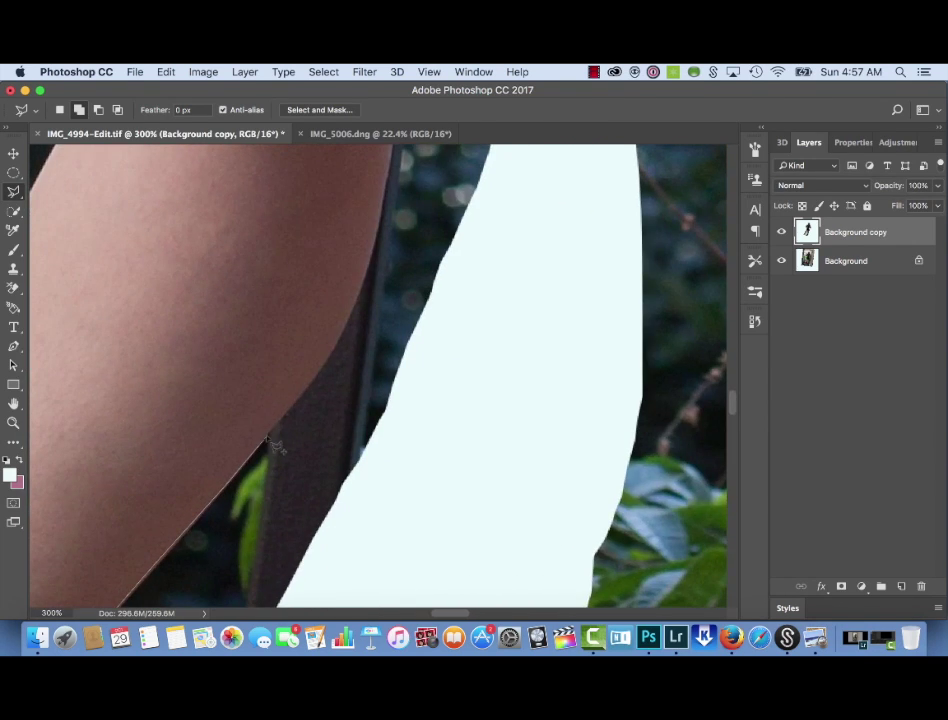
pyautogui.hotkey('ctrl', '-')
pyautogui.moveTo(273, 445); pyautogui.dragTo(287, 388)
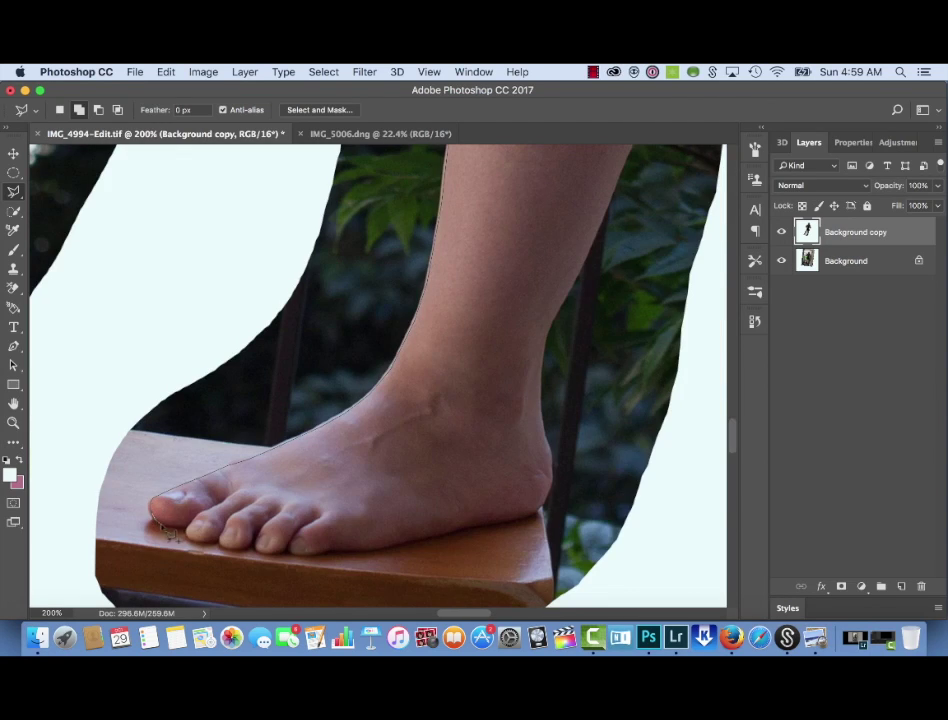
# Trace the standing foot's toes, sole and heel and continue the outline up the back of the leg
pyautogui.hotkey('ctrl', '+')
pyautogui.moveTo(201, 518)
pyautogui.mouseDown()
pyautogui.moveTo(202, 554)
pyautogui.moveTo(240, 550)
pyautogui.mouseUp()
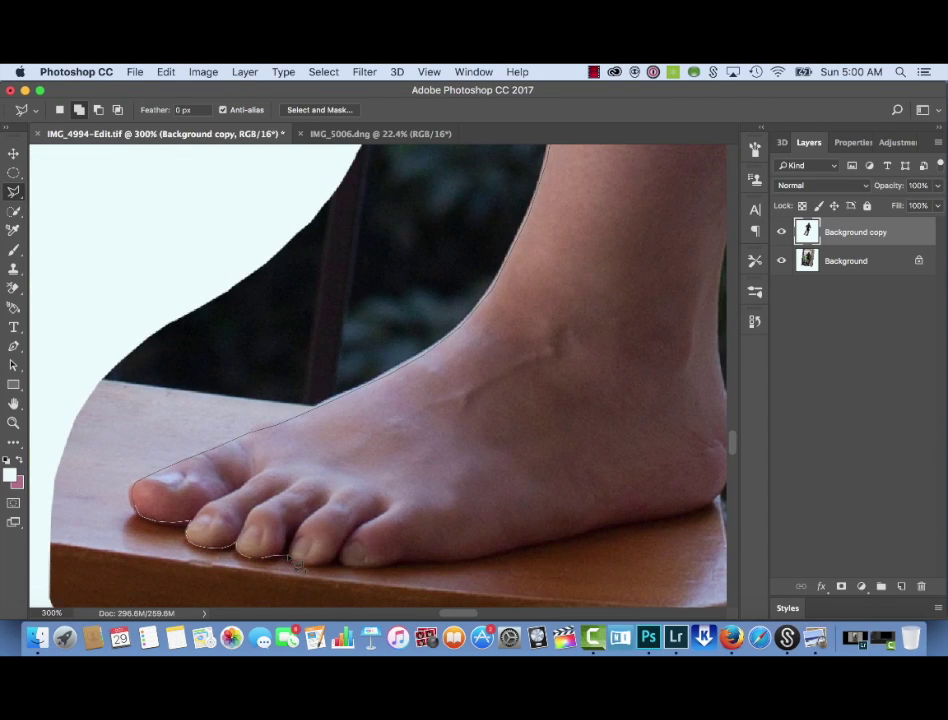
pyautogui.moveTo(398, 566)
pyautogui.mouseDown()
pyautogui.moveTo(319, 565)
pyautogui.moveTo(517, 519)
pyautogui.moveTo(598, 468)
pyautogui.mouseUp()
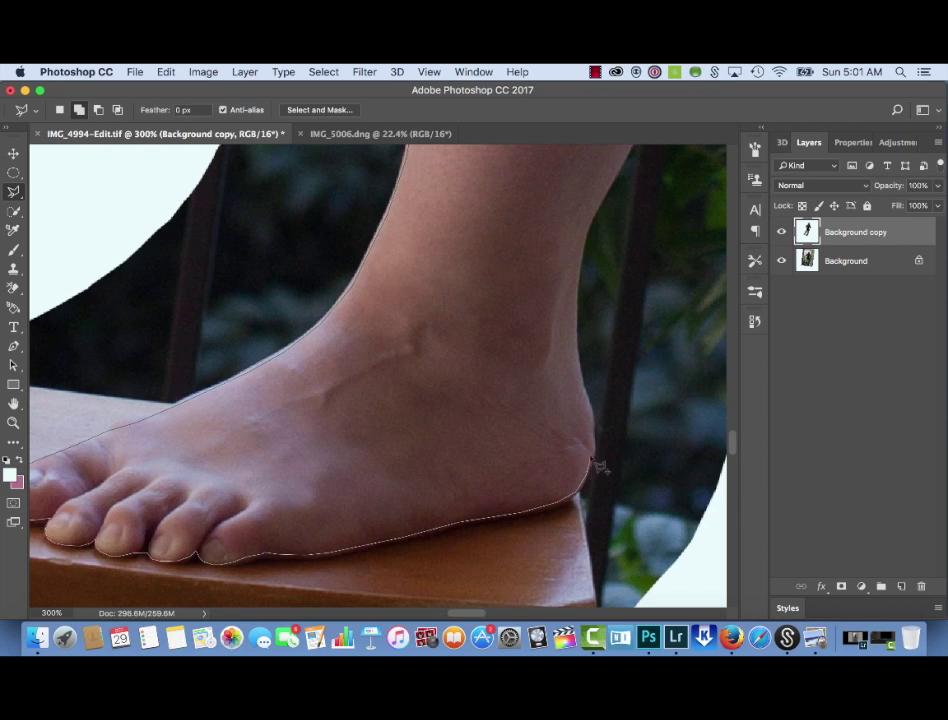
pyautogui.moveTo(583, 340)
pyautogui.mouseDown()
pyautogui.moveTo(569, 212)
pyautogui.moveTo(433, 405)
pyautogui.mouseUp()
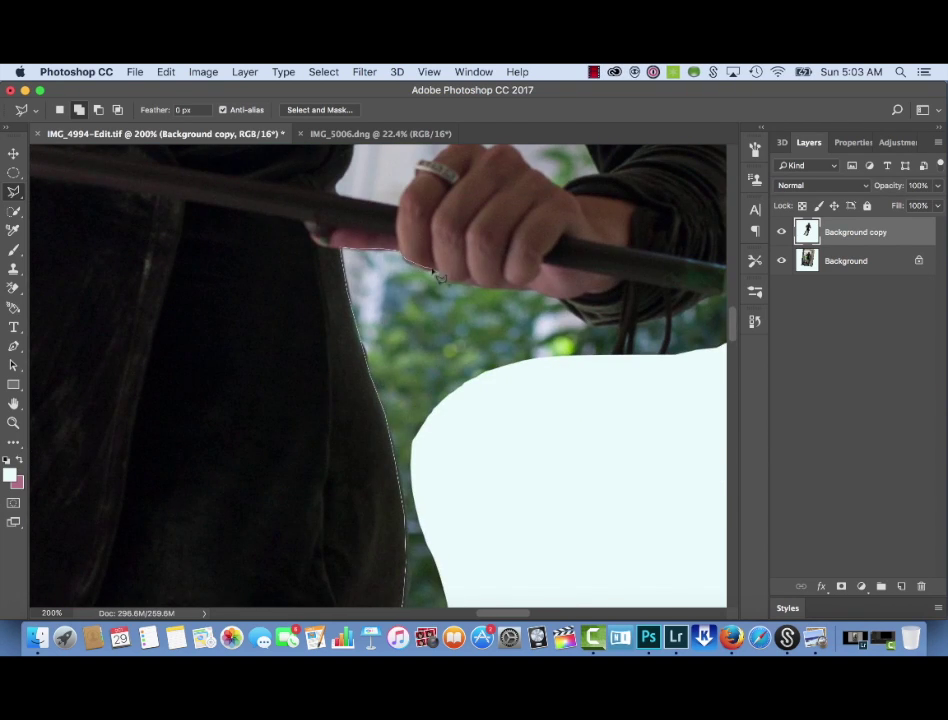
# Continue the outline past the hand on the rod and the adjoining sleeve, and over the top of the hair
pyautogui.moveTo(572, 310)
pyautogui.mouseDown()
pyautogui.moveTo(680, 350)
pyautogui.moveTo(518, 413)
pyautogui.moveTo(497, 440)
pyautogui.mouseUp()
pyautogui.press('super+equal')
pyautogui.moveTo(455, 289)
pyautogui.mouseDown()
pyautogui.moveTo(493, 412)
pyautogui.moveTo(463, 328)
pyautogui.moveTo(463, 286)
pyautogui.moveTo(437, 238)
pyautogui.moveTo(434, 196)
pyautogui.moveTo(518, 346)
pyautogui.moveTo(439, 168)
pyautogui.moveTo(577, 430)
pyautogui.moveTo(498, 425)
pyautogui.moveTo(512, 578)
pyautogui.moveTo(565, 456)
pyautogui.moveTo(533, 305)
pyautogui.mouseUp()
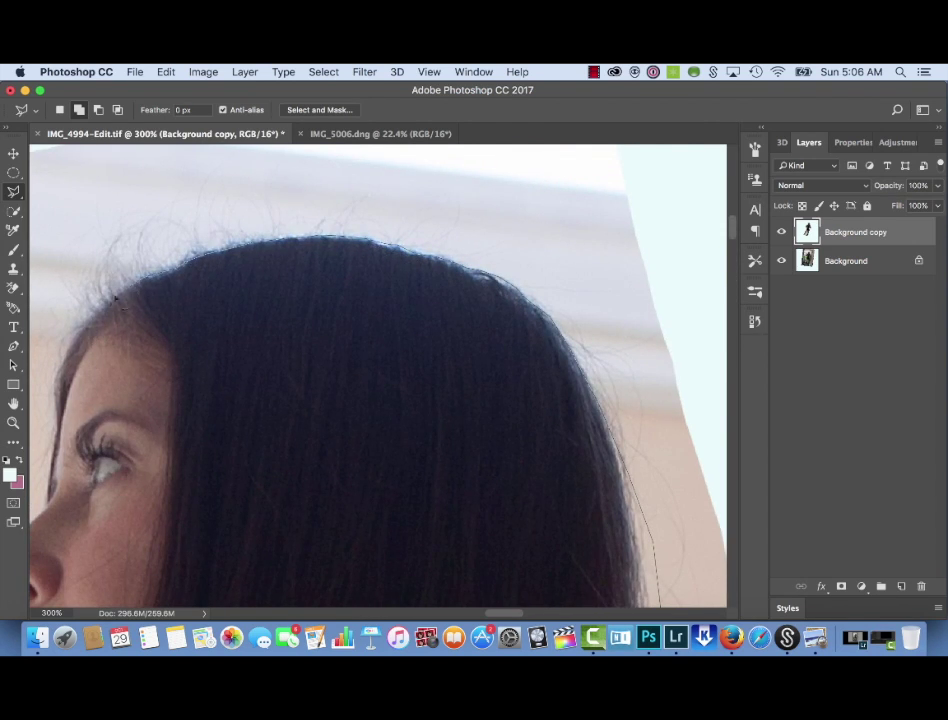
# Trace the woman's profile from the hairline along the forehead and down around the nose
pyautogui.moveTo(56, 405); pyautogui.dragTo(222, 171)
pyautogui.click(178, 318)
pyautogui.click(162, 358)
pyautogui.press('super+plus')
pyautogui.click(188, 379)
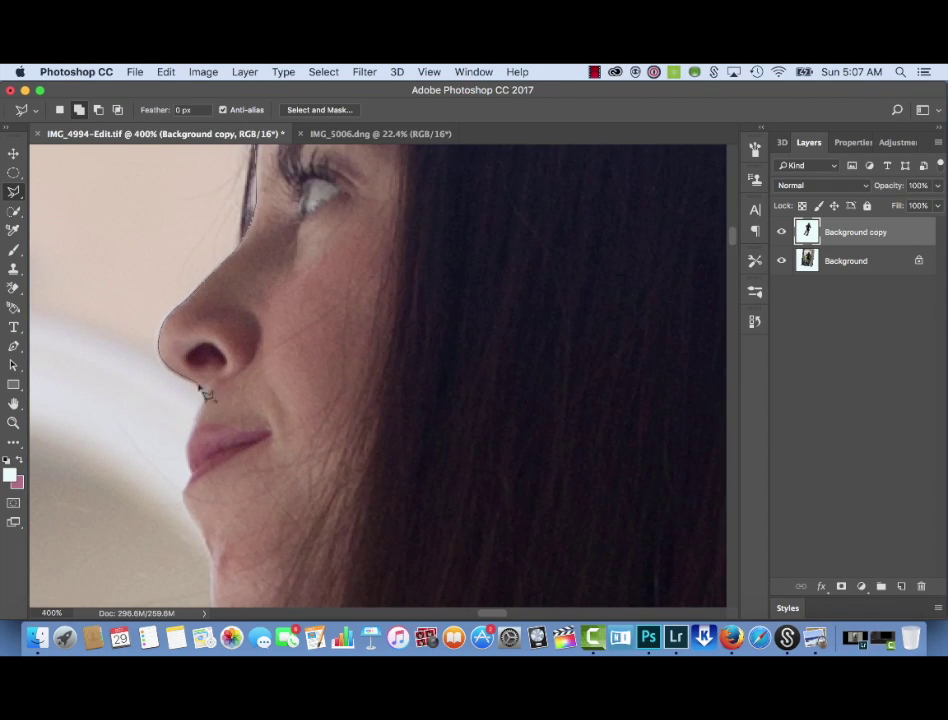
# Continue the outline around the lips, chin and neck down to the top of the front shoulder
pyautogui.moveTo(189, 483); pyautogui.dragTo(254, 240)
pyautogui.click(271, 296)
pyautogui.click(282, 366)
pyautogui.click(116, 456)
pyautogui.moveTo(116, 456); pyautogui.dragTo(285, 218)
pyautogui.click(365, 270)
pyautogui.click(258, 279)
pyautogui.click(180, 323)
pyautogui.moveTo(180, 322); pyautogui.dragTo(425, 228)
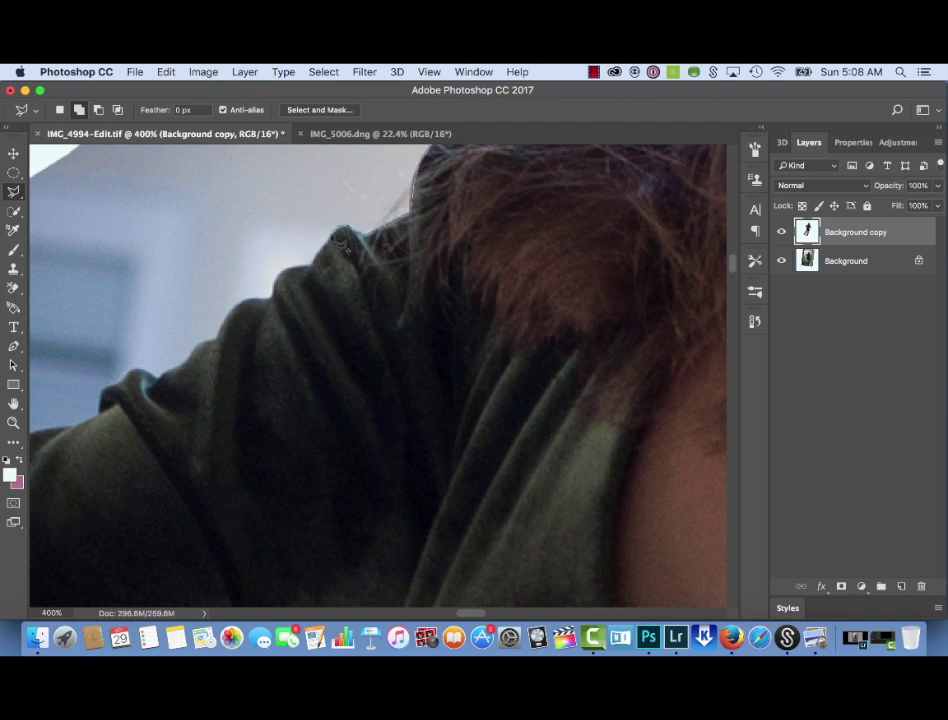
# Trace the front arm's outer edge along the sleeve, cuff and hand down to the rod
pyautogui.moveTo(341, 241); pyautogui.dragTo(449, 260)
pyautogui.moveTo(240, 394)
pyautogui.mouseDown()
pyautogui.moveTo(588, 205)
pyautogui.moveTo(455, 338)
pyautogui.mouseUp()
pyautogui.moveTo(372, 392)
pyautogui.mouseDown()
pyautogui.moveTo(540, 244)
pyautogui.moveTo(422, 300)
pyautogui.mouseUp()
pyautogui.moveTo(367, 320); pyautogui.dragTo(443, 231)
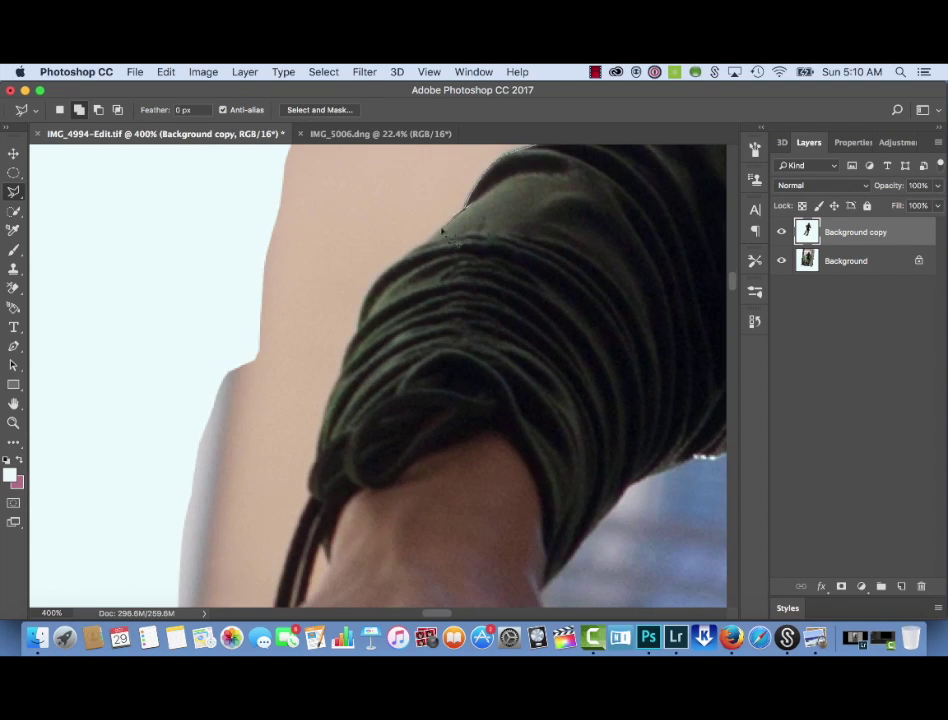
pyautogui.moveTo(332, 445); pyautogui.dragTo(422, 357)
pyautogui.moveTo(405, 418)
pyautogui.mouseDown()
pyautogui.moveTo(418, 232)
pyautogui.moveTo(429, 383)
pyautogui.moveTo(459, 411)
pyautogui.mouseUp()
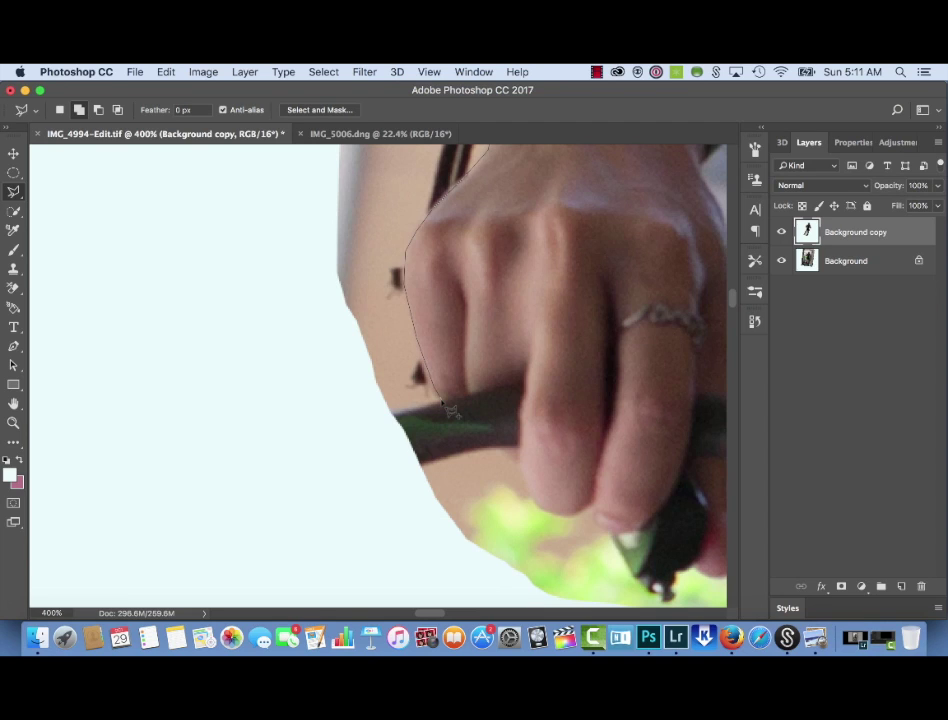
# Route the lasso outline widely around the figure and close the selection at the raised foot's toes
pyautogui.keyDown('alt'); pyautogui.click(441, 399); pyautogui.keyUp('alt')
pyautogui.keyDown('alt'); pyautogui.click(441, 399); pyautogui.keyUp('alt')
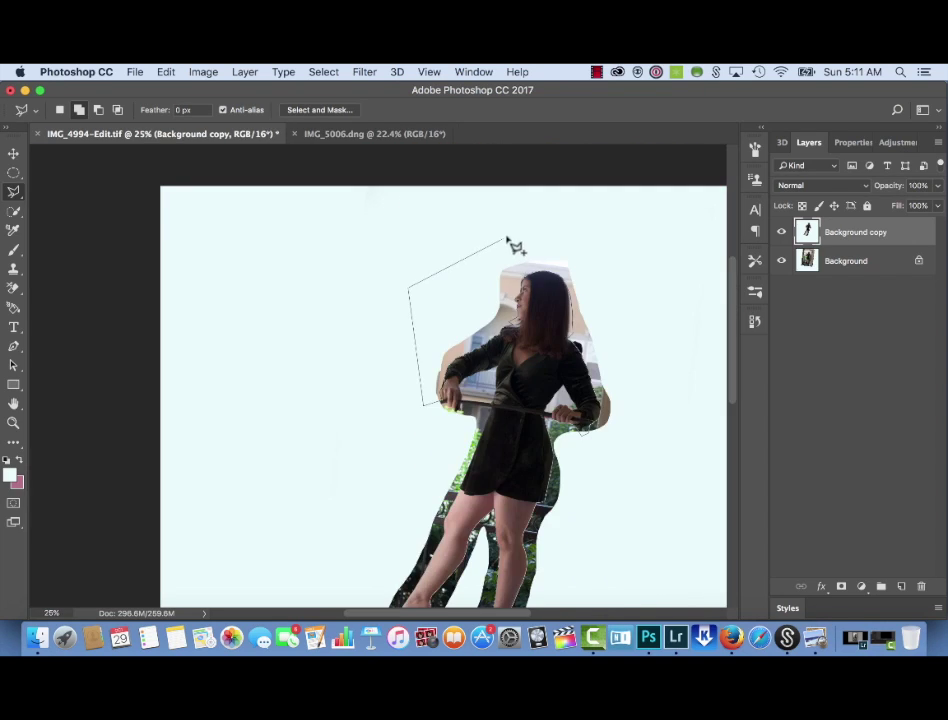
pyautogui.click(507, 236)
pyautogui.moveTo(618, 252)
pyautogui.mouseDown()
pyautogui.moveTo(634, 364)
pyautogui.moveTo(641, 637)
pyautogui.moveTo(582, 455)
pyautogui.moveTo(548, 528)
pyautogui.mouseUp()
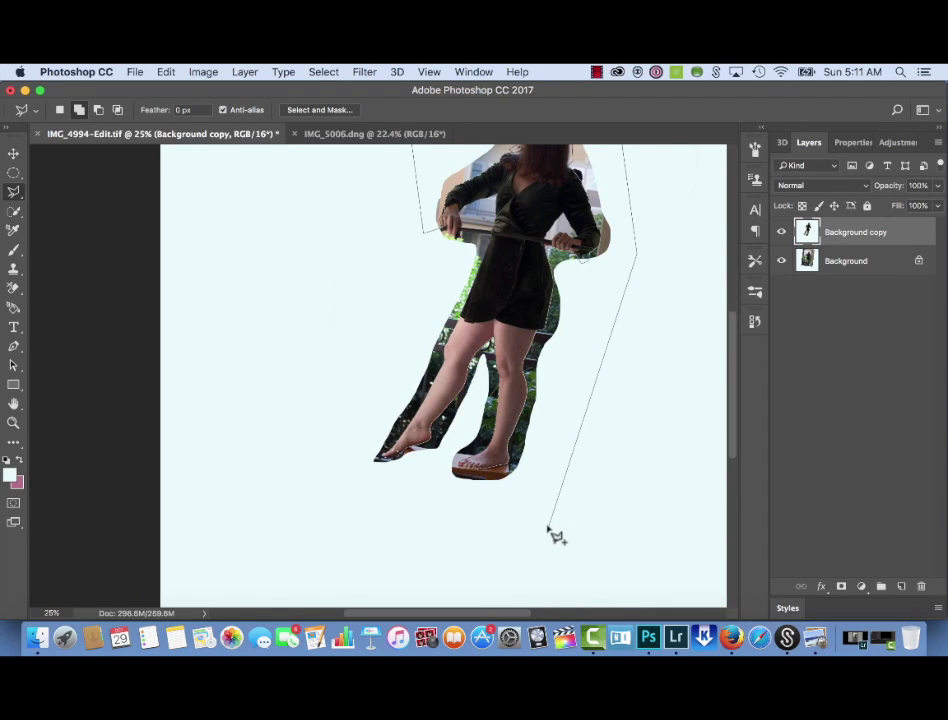
pyautogui.moveTo(472, 520); pyautogui.dragTo(410, 490)
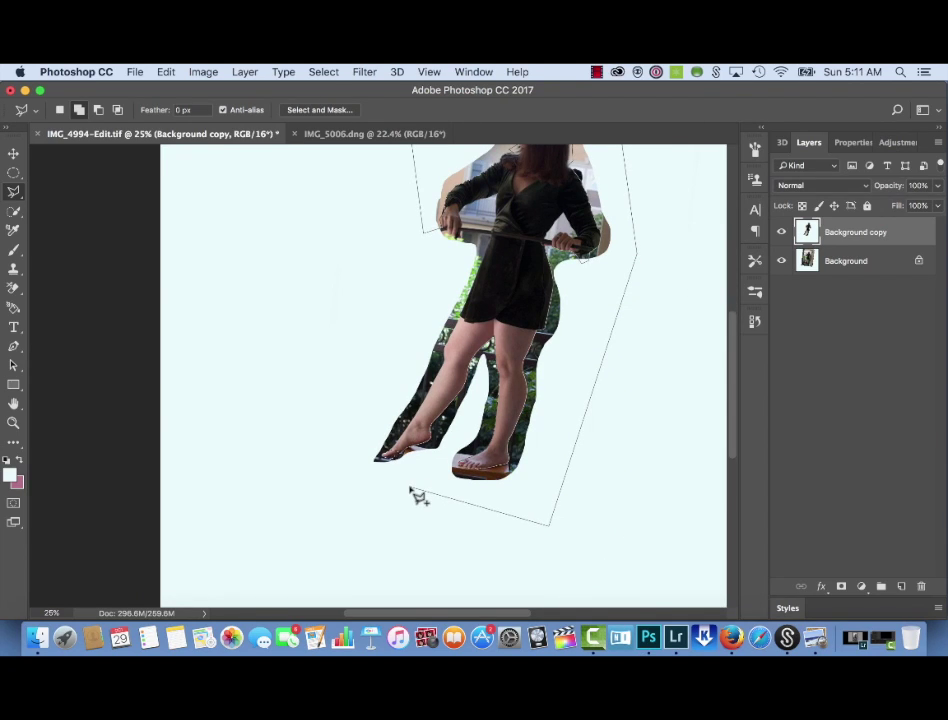
pyautogui.keyDown('super'); pyautogui.click(410, 487); pyautogui.keyUp('super')
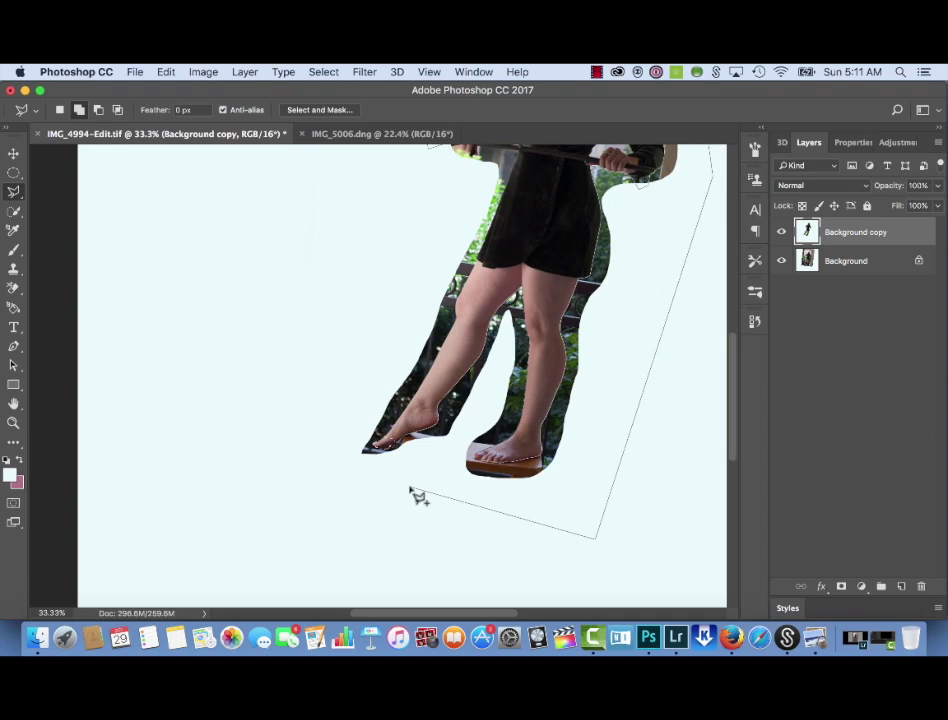
pyautogui.keyDown('super'); pyautogui.click(410, 490); pyautogui.keyUp('super')
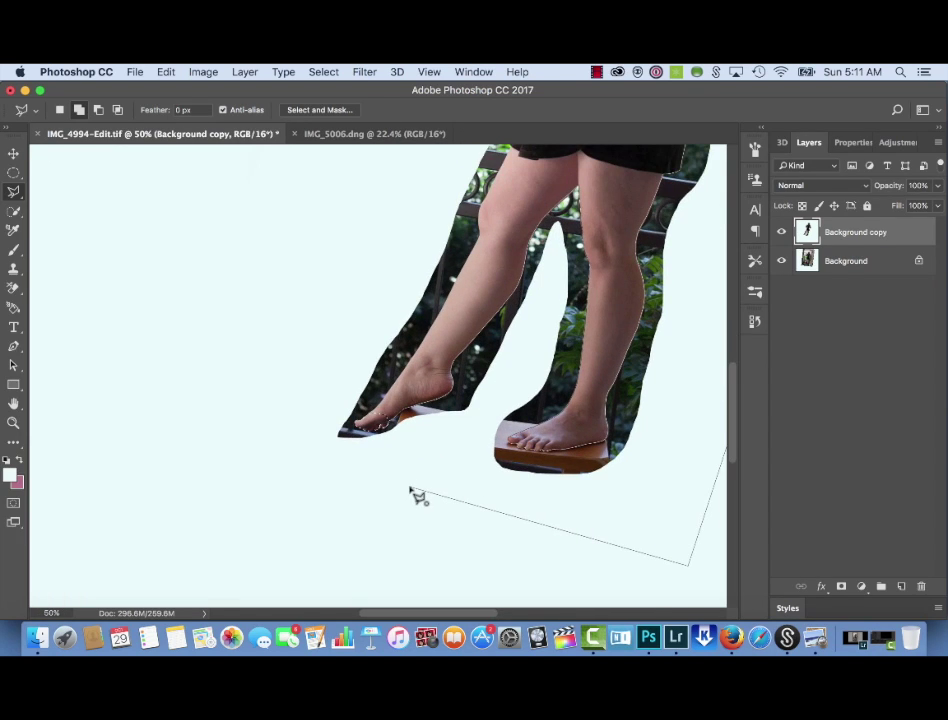
pyautogui.click(365, 432)
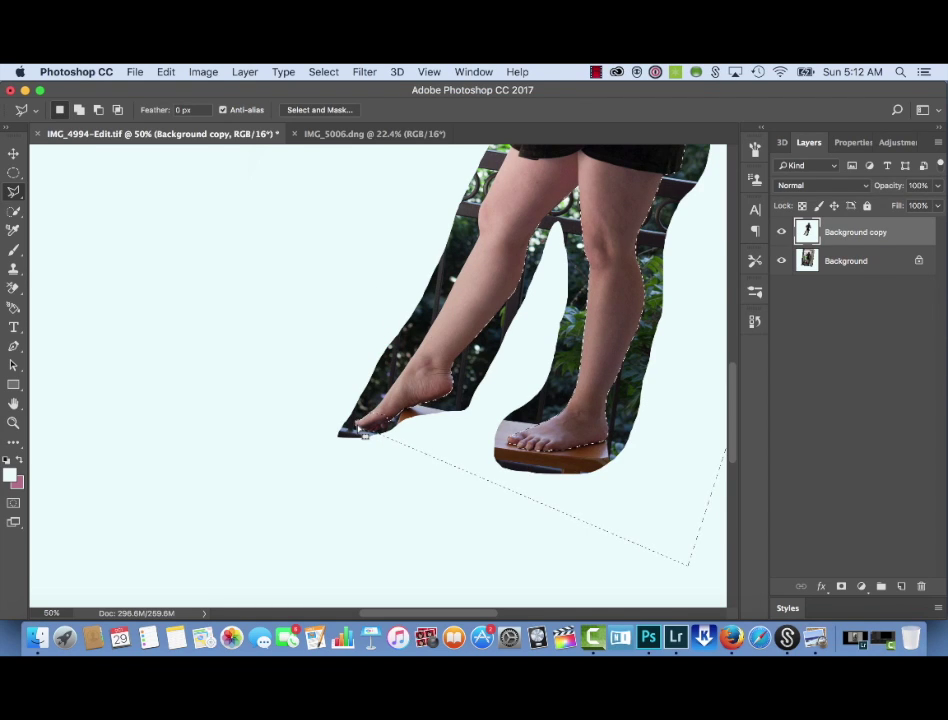
# Paint away the selected remnants beside the legs, back arm and head with the pale color at brush size 900
pyautogui.press('b')
pyautogui.hscroll(3, 420, 481)
pyautogui.moveTo(457, 419)
pyautogui.mouseDown()
pyautogui.moveTo(425, 372)
pyautogui.moveTo(517, 372)
pyautogui.moveTo(492, 481)
pyautogui.moveTo(625, 400)
pyautogui.moveTo(533, 394)
pyautogui.moveTo(613, 305)
pyautogui.moveTo(542, 315)
pyautogui.moveTo(612, 255)
pyautogui.moveTo(492, 322)
pyautogui.moveTo(562, 222)
pyautogui.moveTo(492, 312)
pyautogui.moveTo(510, 233)
pyautogui.mouseUp()
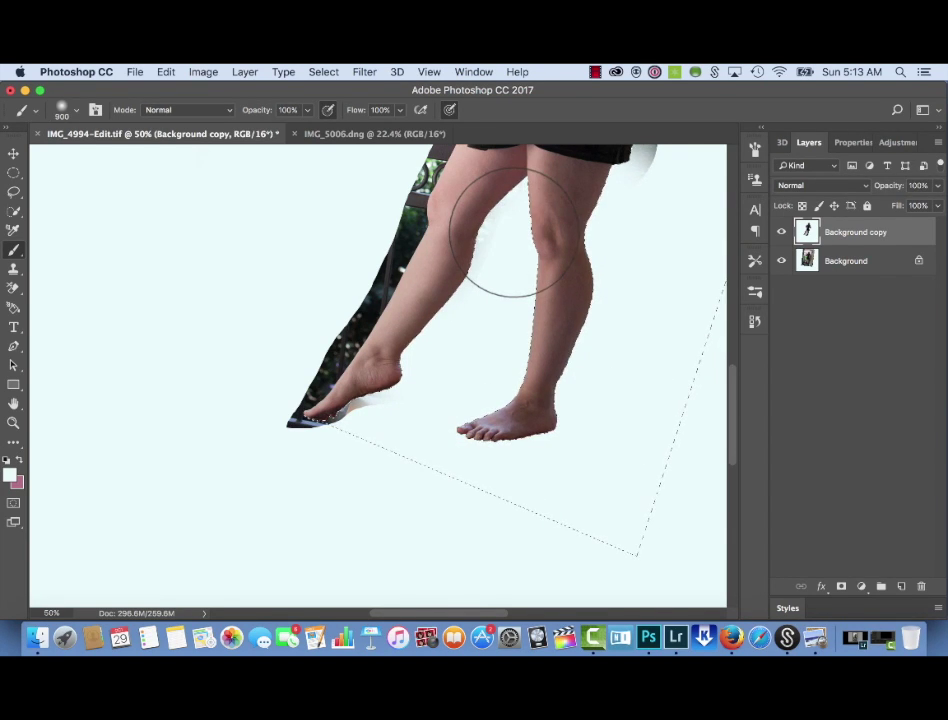
pyautogui.scroll(5, 505, 250)
pyautogui.hscroll(3, 505, 250)
pyautogui.moveTo(495, 322); pyautogui.dragTo(487, 336)
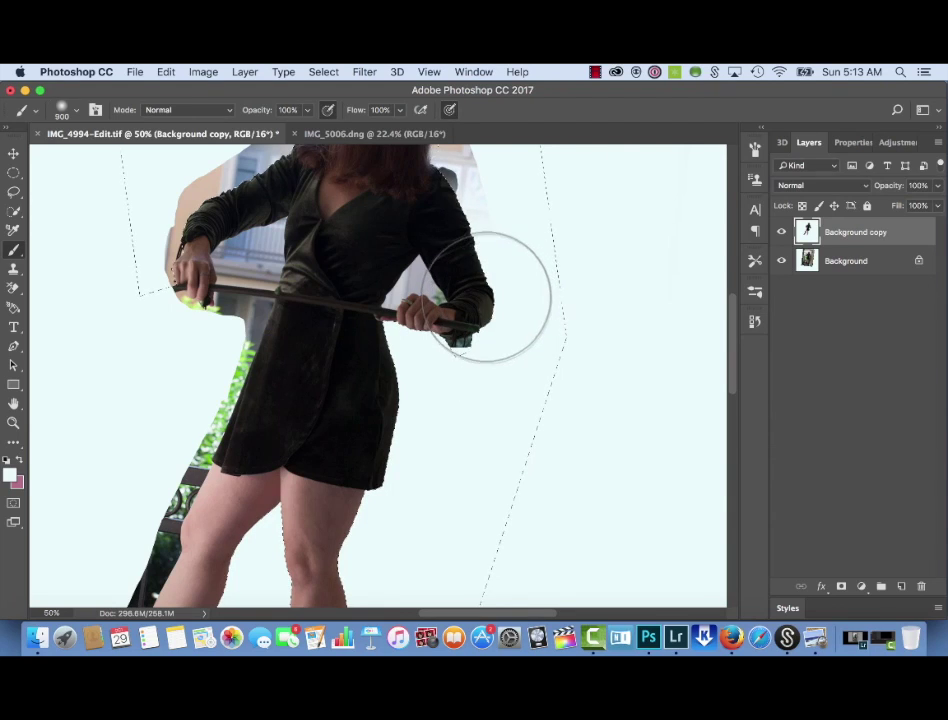
pyautogui.scroll(5, 491, 296)
pyautogui.hscroll(-1, 491, 296)
pyautogui.moveTo(473, 172)
pyautogui.mouseDown()
pyautogui.moveTo(410, 240)
pyautogui.moveTo(393, 290)
pyautogui.moveTo(403, 205)
pyautogui.moveTo(363, 195)
pyautogui.moveTo(358, 308)
pyautogui.moveTo(360, 288)
pyautogui.moveTo(312, 272)
pyautogui.moveTo(272, 403)
pyautogui.moveTo(259, 331)
pyautogui.moveTo(237, 435)
pyautogui.moveTo(252, 364)
pyautogui.moveTo(239, 389)
pyautogui.moveTo(230, 472)
pyautogui.moveTo(243, 360)
pyautogui.mouseUp()
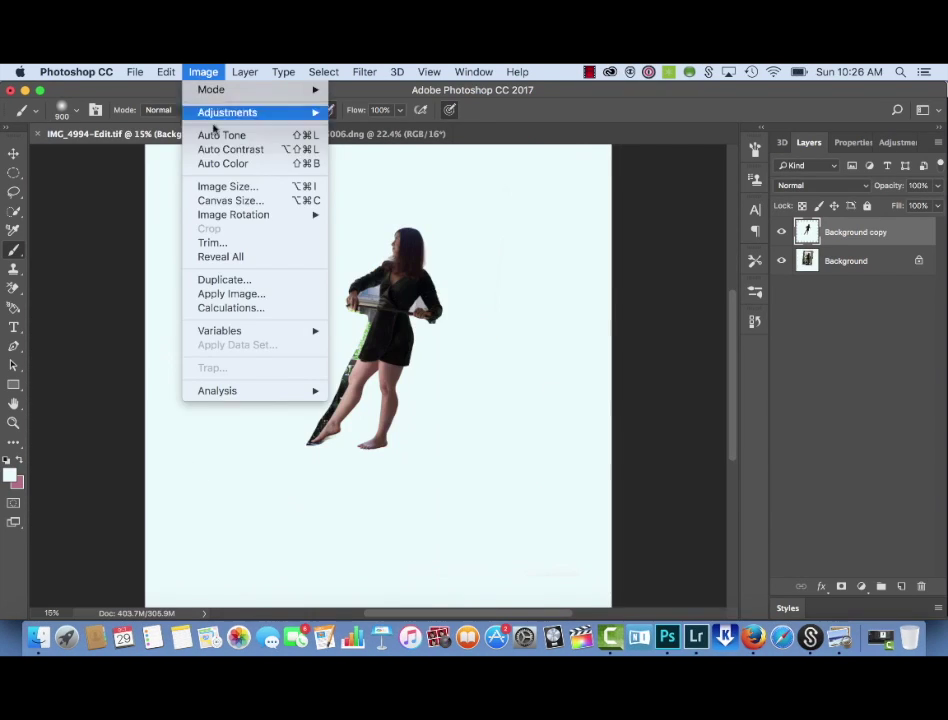
# Enlarge the canvas to 39 by 39 inches around the cut-out woman
pyautogui.click(233, 202)
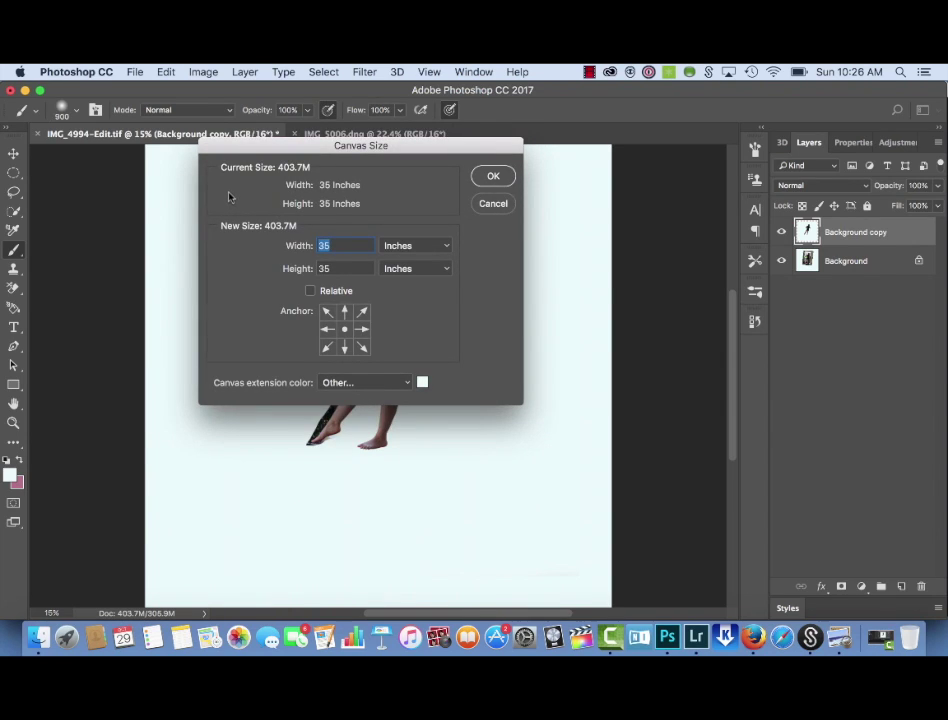
pyautogui.write('3939')
pyautogui.press('Return')
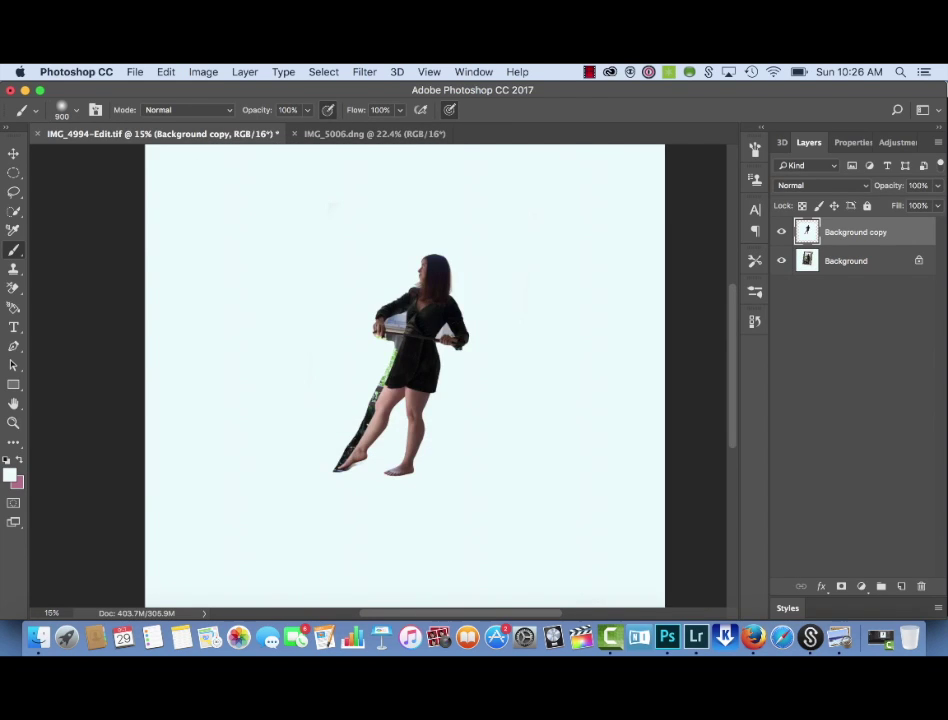
# Rotate the layer with the woman clockwise using Free Transform so her body leans back
pyautogui.press('super+t')
pyautogui.press('super+0')
pyautogui.moveTo(625, 155); pyautogui.dragTo(643, 170)
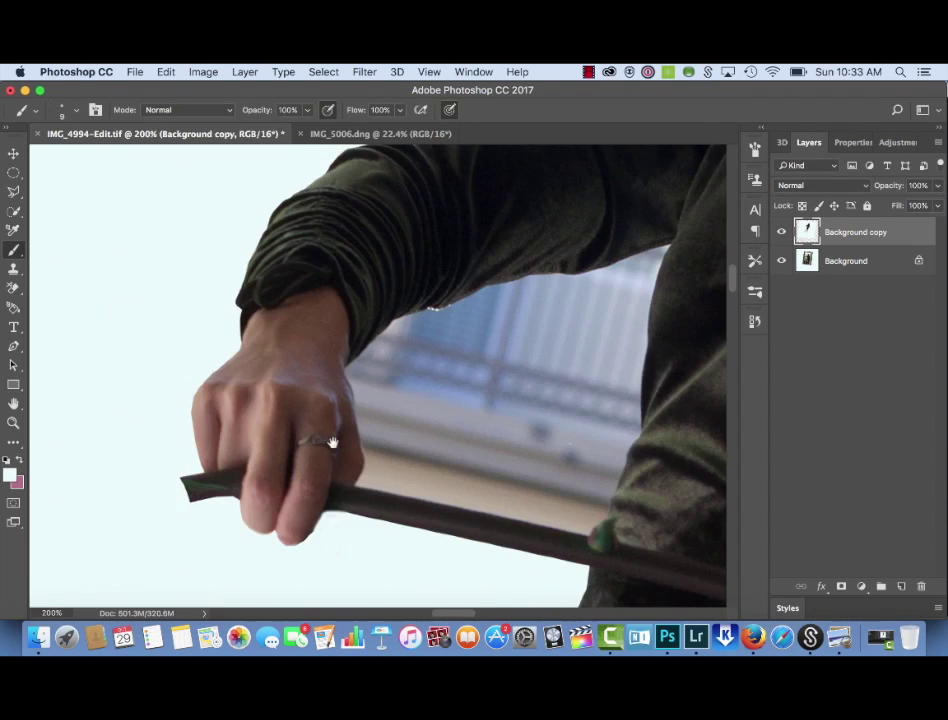
# Outline the leftover background between the front arm, torso and rod with the Polygonal Lasso, following the hand, sleeve and dress edges
pyautogui.moveTo(332, 440); pyautogui.dragTo(197, 432)
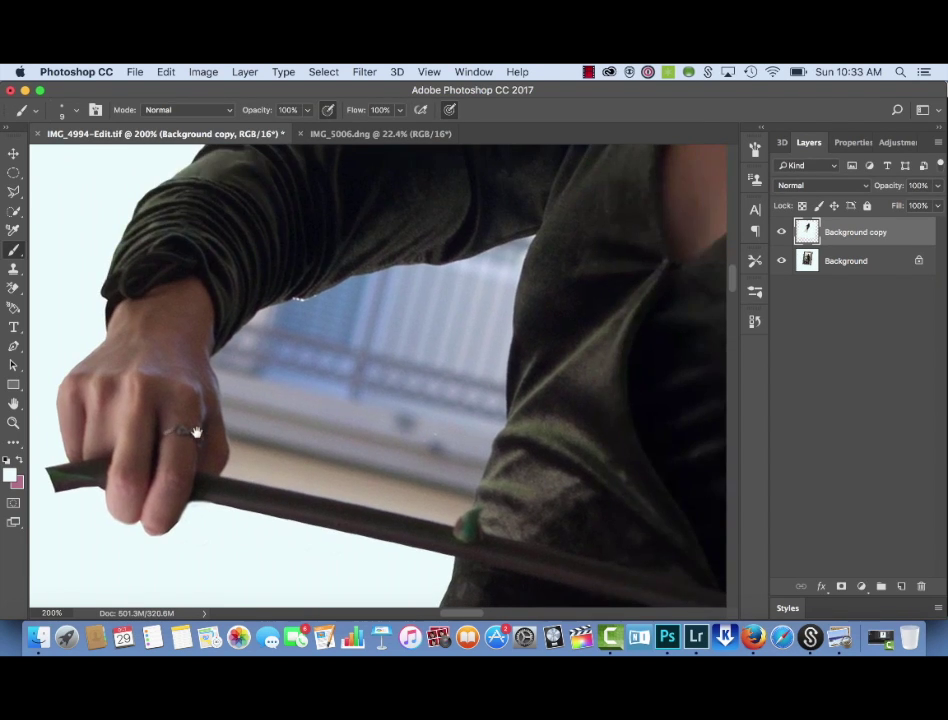
pyautogui.press('l')
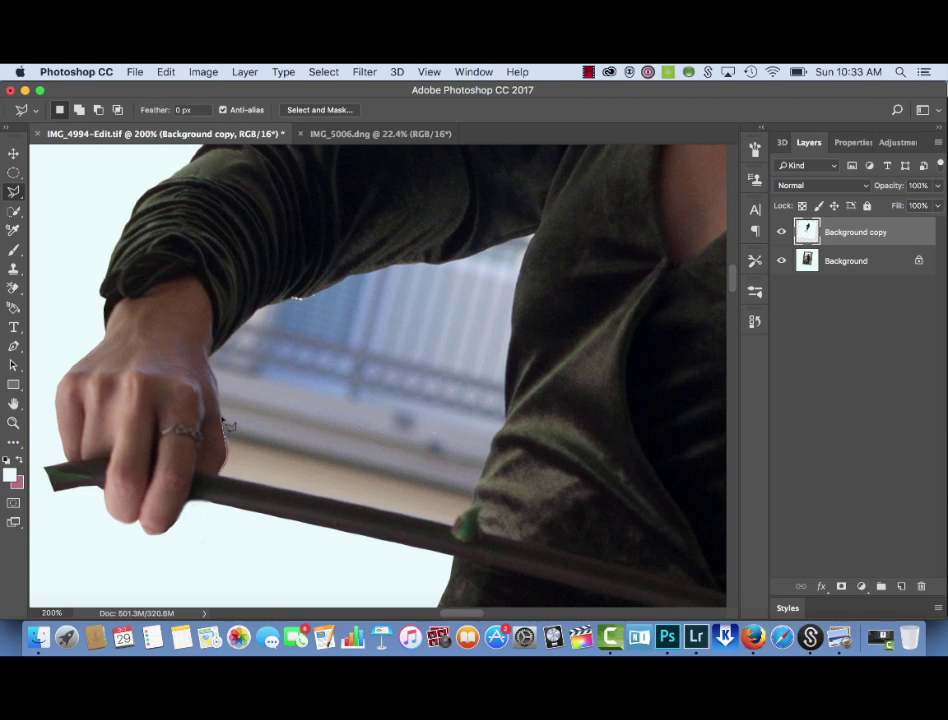
pyautogui.click(216, 385)
pyautogui.click(208, 355)
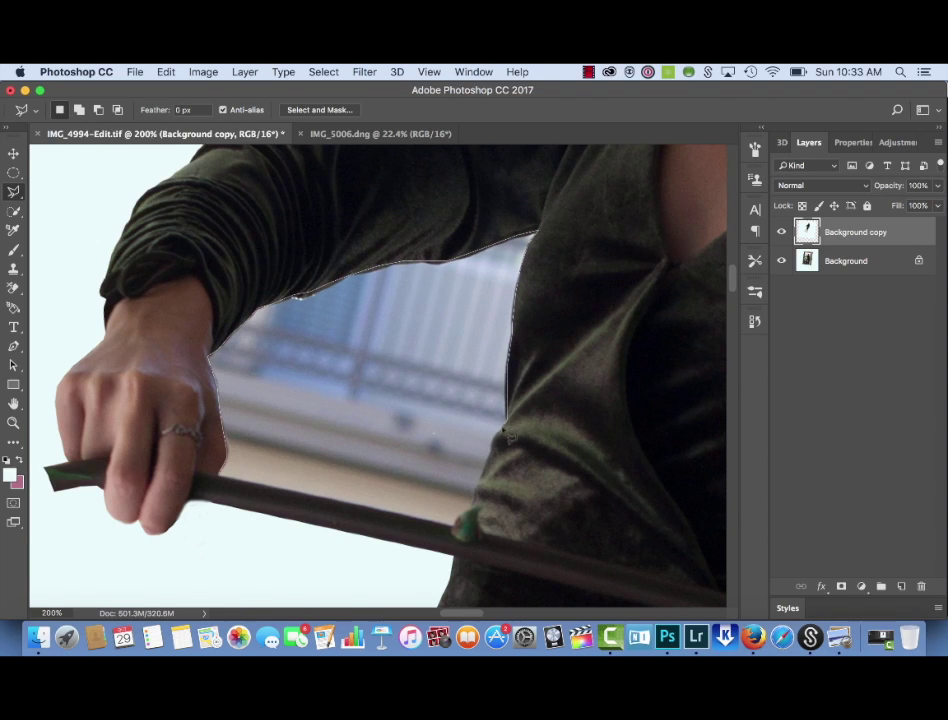
pyautogui.click(474, 537)
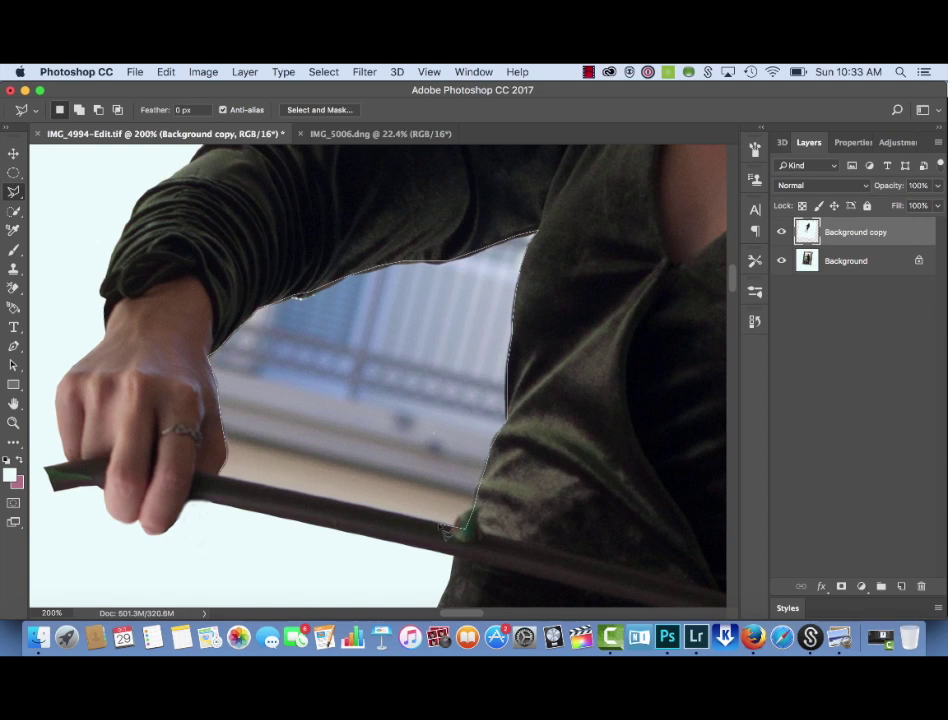
# Paint over the selected gap between the front arm and torso with the pale background color, using a larger brush
pyautogui.press('b')
pyautogui.press(']')
pyautogui.press(']')
pyautogui.press(']')
pyautogui.press(']')
pyautogui.press(']')
pyautogui.press(']')
pyautogui.press(']')
pyautogui.press(']')
pyautogui.press(']')
pyautogui.press(']')
pyautogui.press(']')
pyautogui.press(']')
pyautogui.press(']')
pyautogui.press(']')
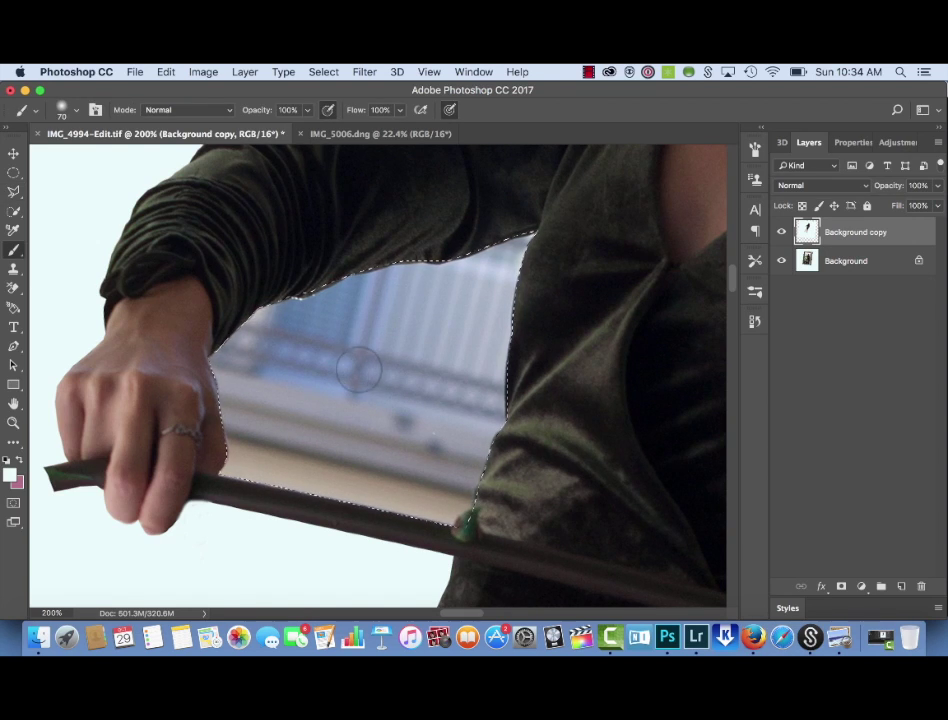
pyautogui.moveTo(266, 472)
pyautogui.mouseDown()
pyautogui.moveTo(362, 306)
pyautogui.moveTo(337, 494)
pyautogui.moveTo(413, 286)
pyautogui.mouseUp()
# Brighten the midtones on the RGB curve to input 109, output 159, comparing the image with and without the Curves change
pyautogui.press('super+z')
pyautogui.press('super+z')
pyautogui.press('super+z')
pyautogui.press('super+z')
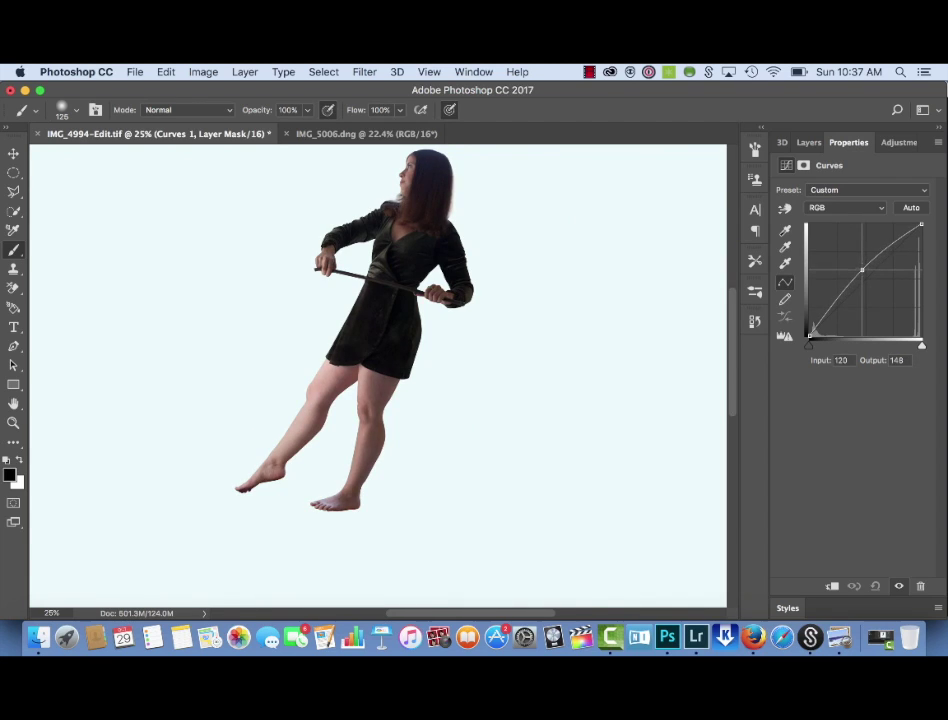
pyautogui.moveTo(862, 270); pyautogui.dragTo(860, 268)
pyautogui.press('super+z')
pyautogui.press('super+z')
pyautogui.press('super+z')
pyautogui.press('super+z')
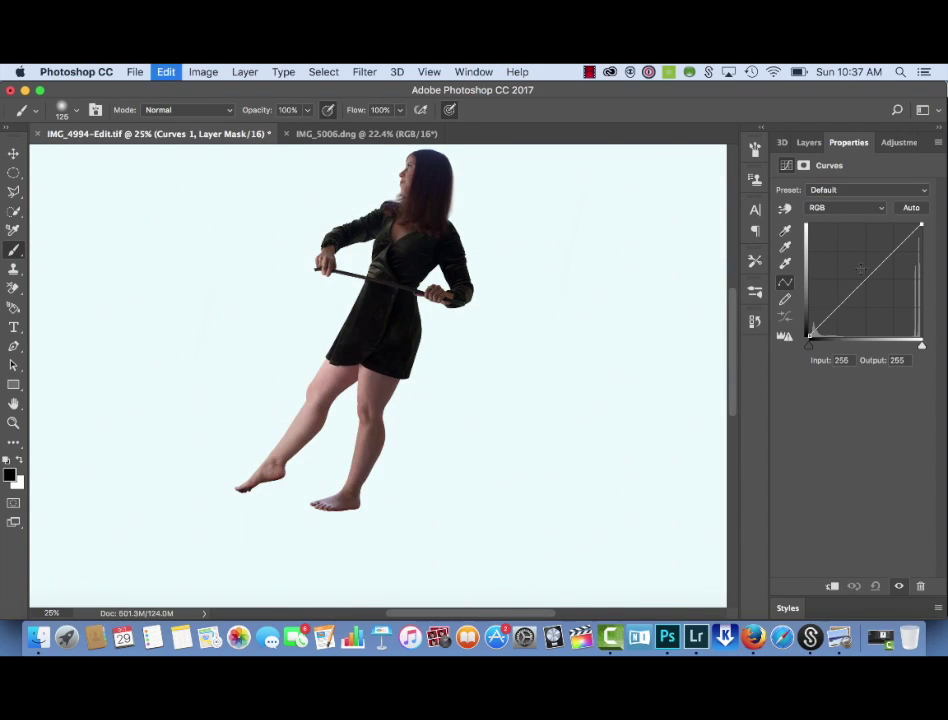
pyautogui.press('\\')
pyautogui.press('\\')
pyautogui.moveTo(860, 268); pyautogui.dragTo(857, 266)
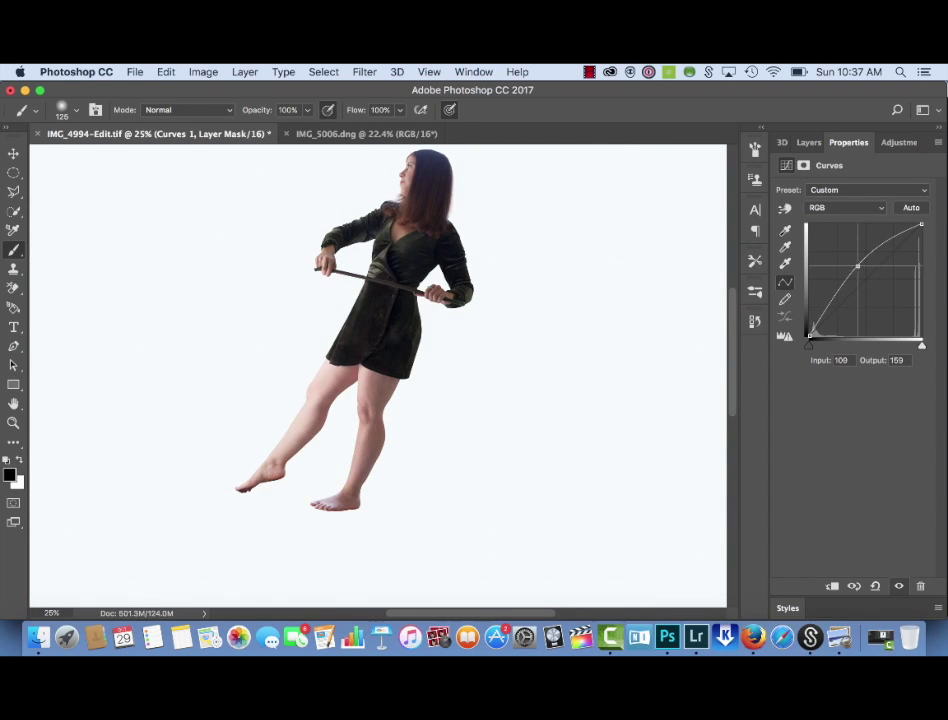
# Try moving the RGB curve's white point to input 198 with an extra highlight point, comparing the image before and after
pyautogui.moveTo(921, 225); pyautogui.dragTo(897, 222)
pyautogui.click(882, 246)
pyautogui.press('super+z')
pyautogui.press('super+z')
pyautogui.press('super+z')
pyautogui.press('super+z')
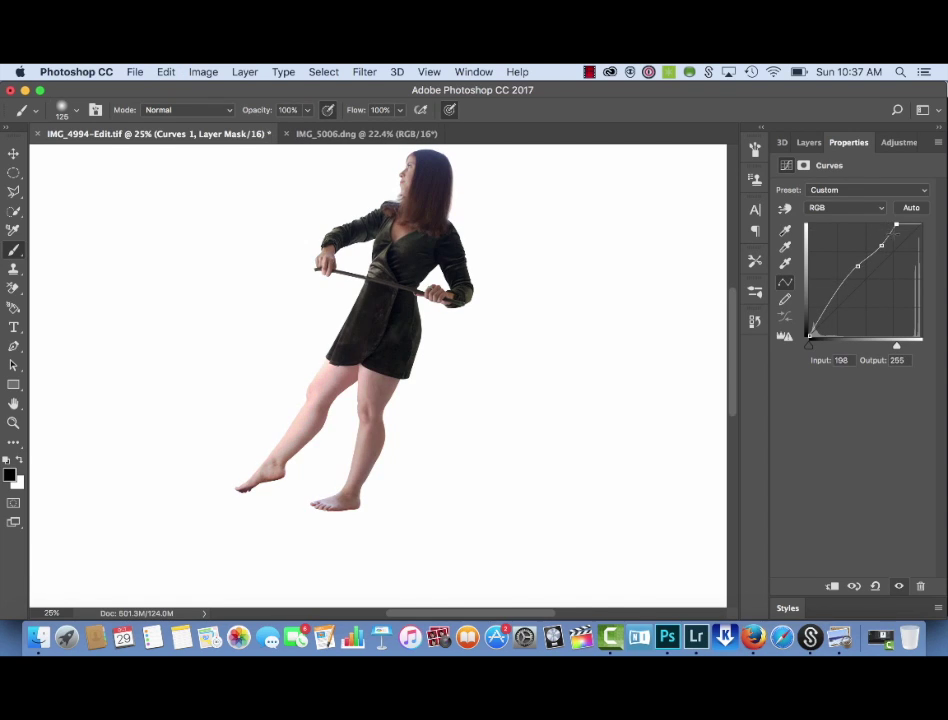
pyautogui.press('super+z')
# Raise the curve's black point slightly, add a point in the shadows, and compare the adjustment with its previous state
pyautogui.moveTo(809, 336); pyautogui.dragTo(809, 330)
pyautogui.click(819, 320)
pyautogui.click(853, 586)
pyautogui.click(853, 586)
pyautogui.click(853, 586)
pyautogui.click(853, 587)
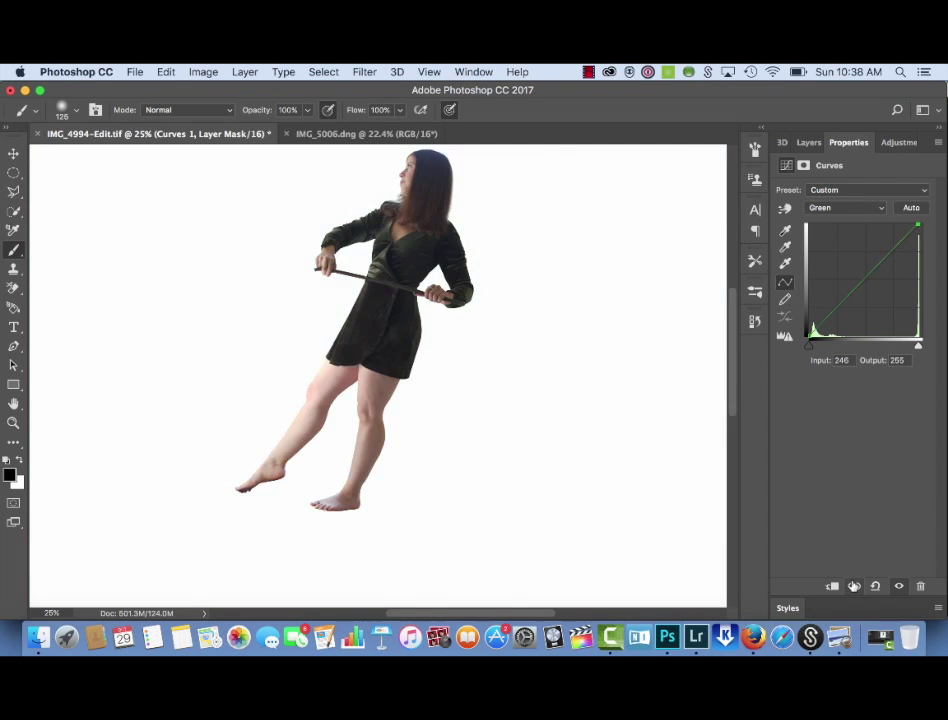
pyautogui.click(853, 587)
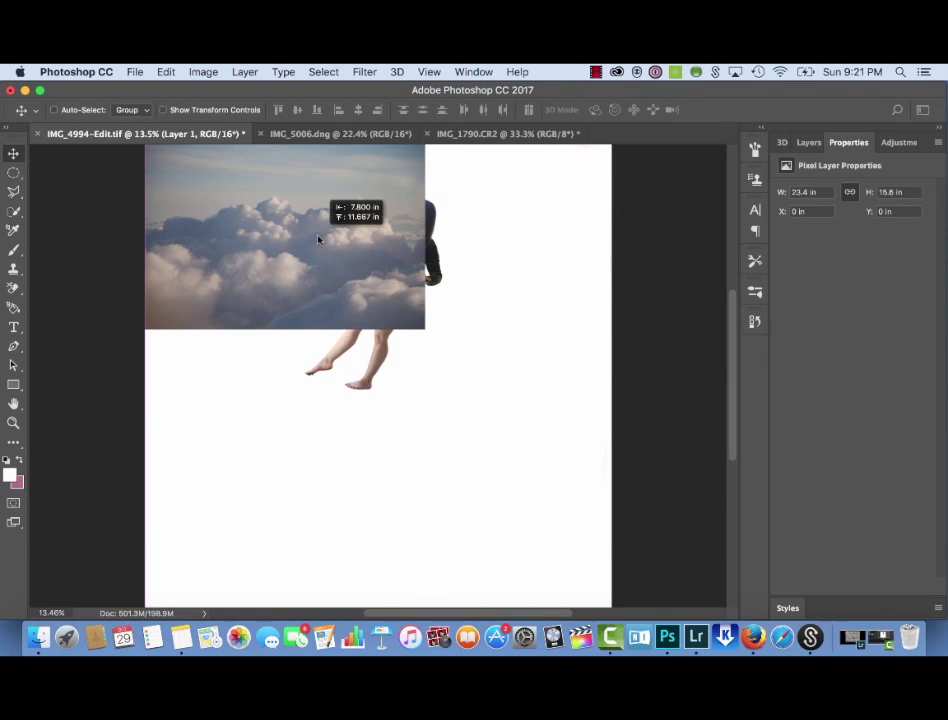
# Align the cloud photo with the canvas's upper-left corner and enlarge it to cover the whole canvas
pyautogui.moveTo(318, 239); pyautogui.dragTo(321, 240)
pyautogui.press('super+t')
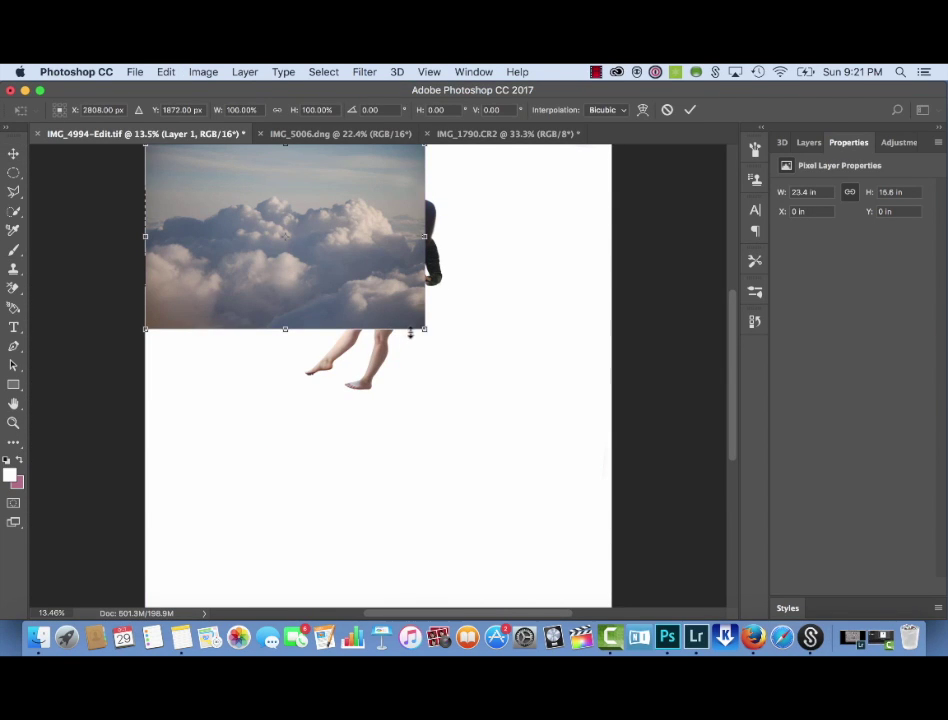
pyautogui.moveTo(425, 333); pyautogui.dragTo(715, 599)
pyautogui.press('Return')
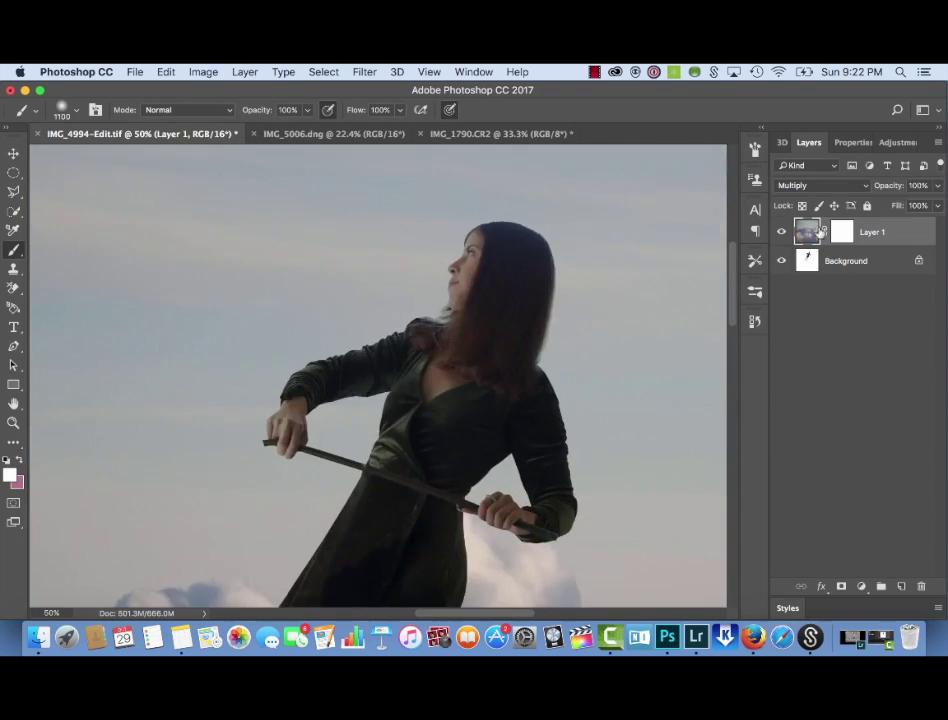
pyautogui.press('super+0')
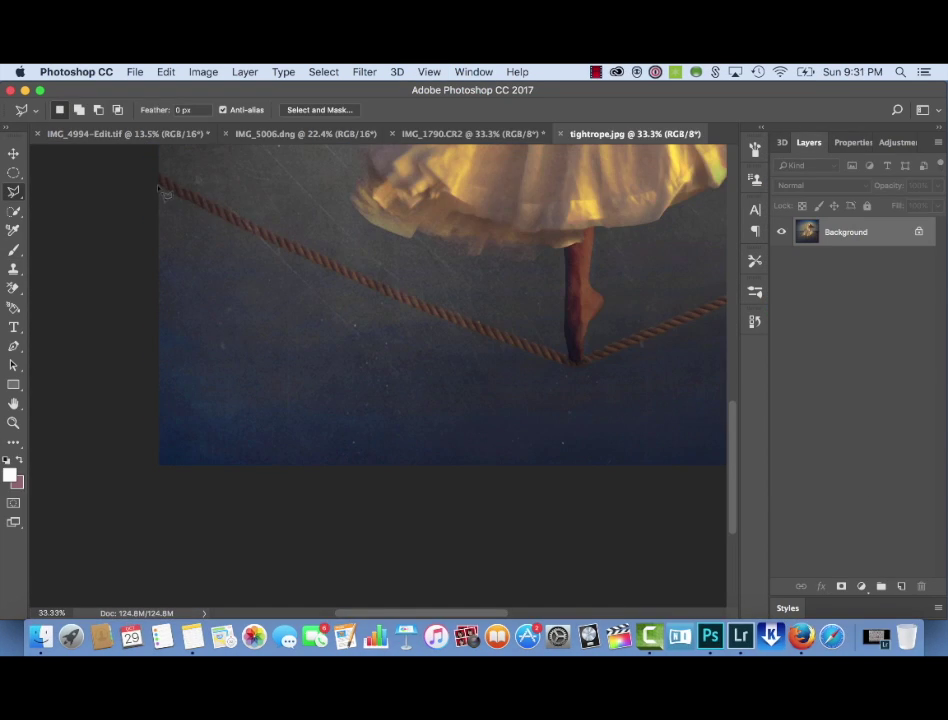
# Begin outlining the rope in tightrope.jpg for cutting out, and brighten the pasted rope with Curves at input 78, output 194
pyautogui.click(160, 182)
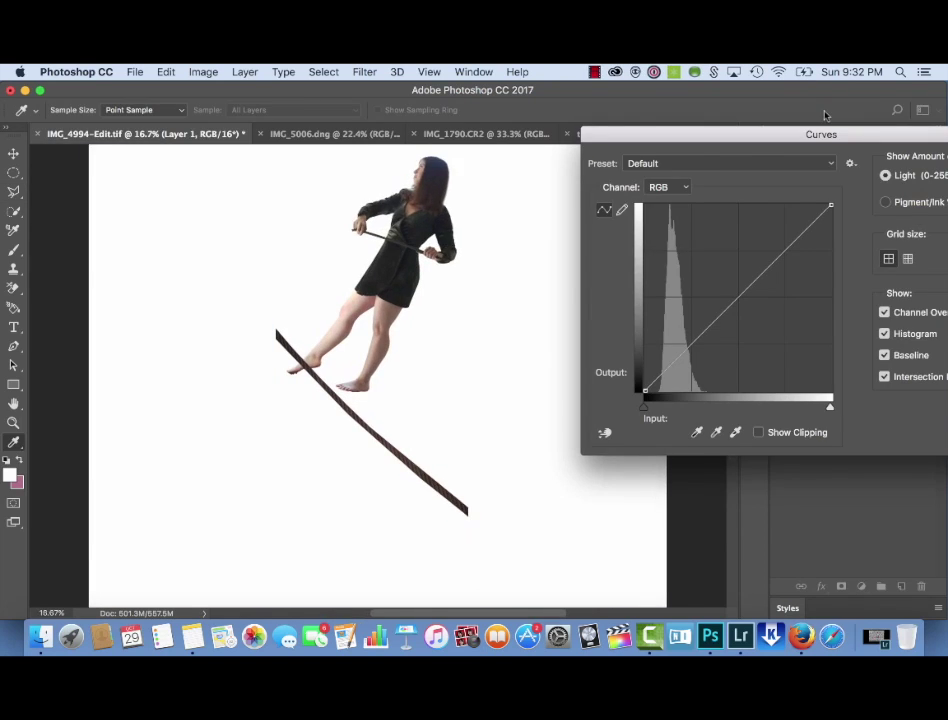
pyautogui.moveTo(741, 277); pyautogui.dragTo(702, 253)
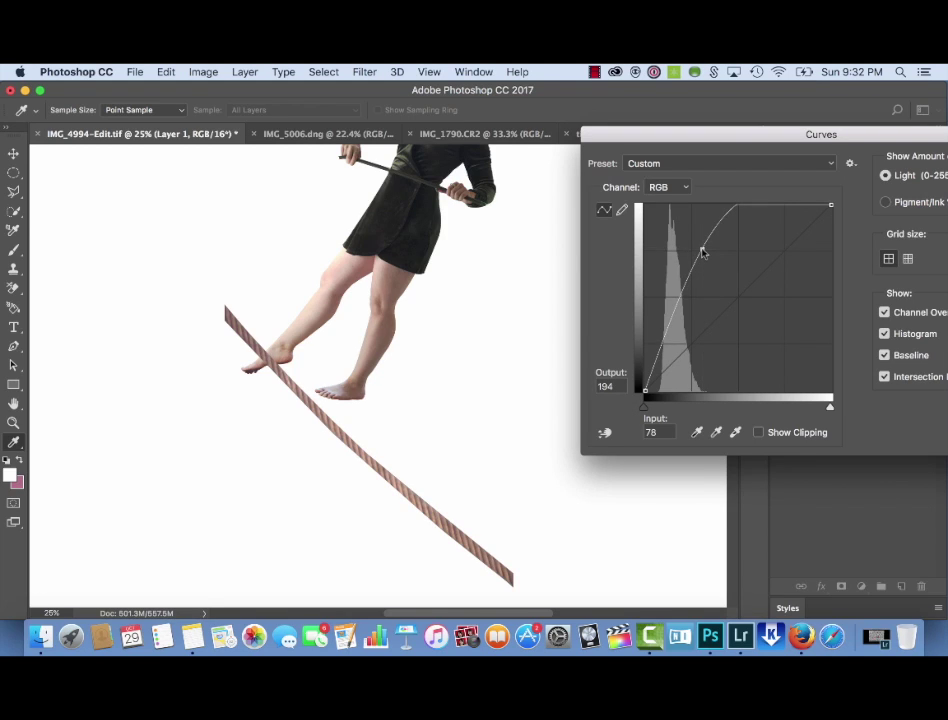
pyautogui.press('Return')
pyautogui.press('super+0')
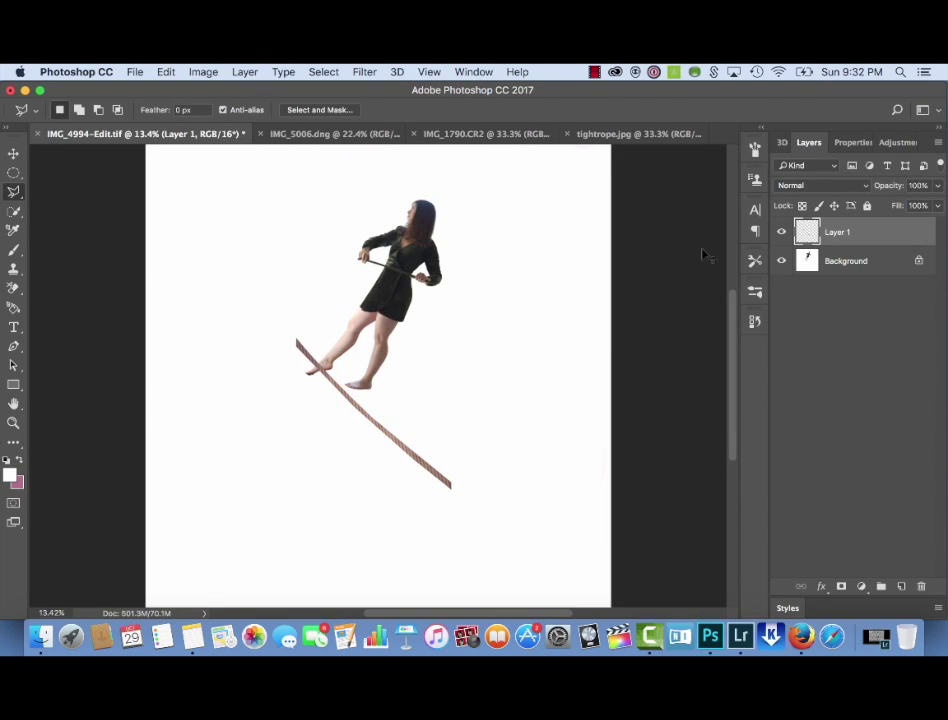
# Scale the rope to about 182% width and 157% height, rotate it counterclockwise and position it beneath the woman's feet
pyautogui.press('v')
pyautogui.press('super+t')
pyautogui.moveTo(455, 488); pyautogui.dragTo(610, 538)
pyautogui.moveTo(466, 544); pyautogui.dragTo(342, 465)
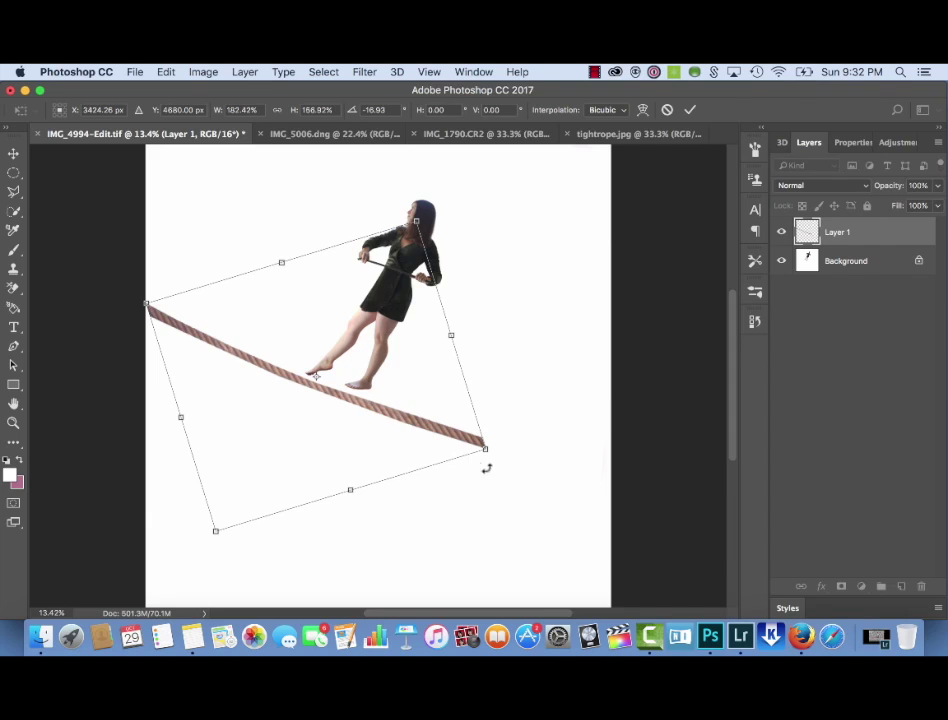
pyautogui.moveTo(493, 466); pyautogui.dragTo(493, 461)
pyautogui.moveTo(383, 453); pyautogui.dragTo(381, 452)
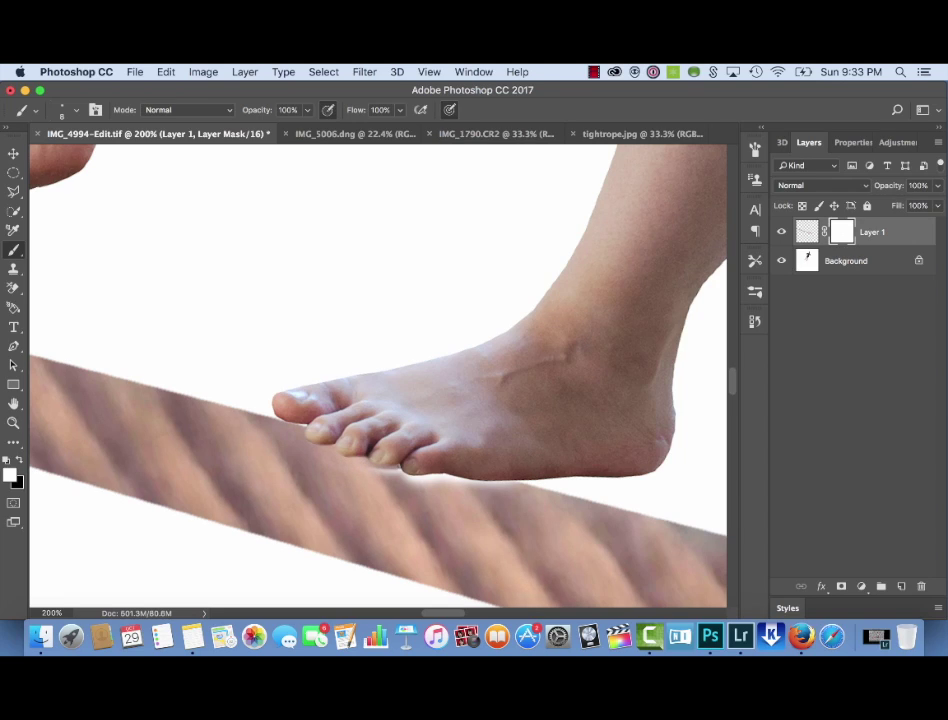
# Duplicate the masked rope layer and move the copy to extend the tightrope toward the canvas's right edge
pyautogui.press('super+0')
pyautogui.moveTo(870, 231); pyautogui.dragTo(901, 586)
pyautogui.press('v')
pyautogui.moveTo(463, 432); pyautogui.dragTo(566, 432)
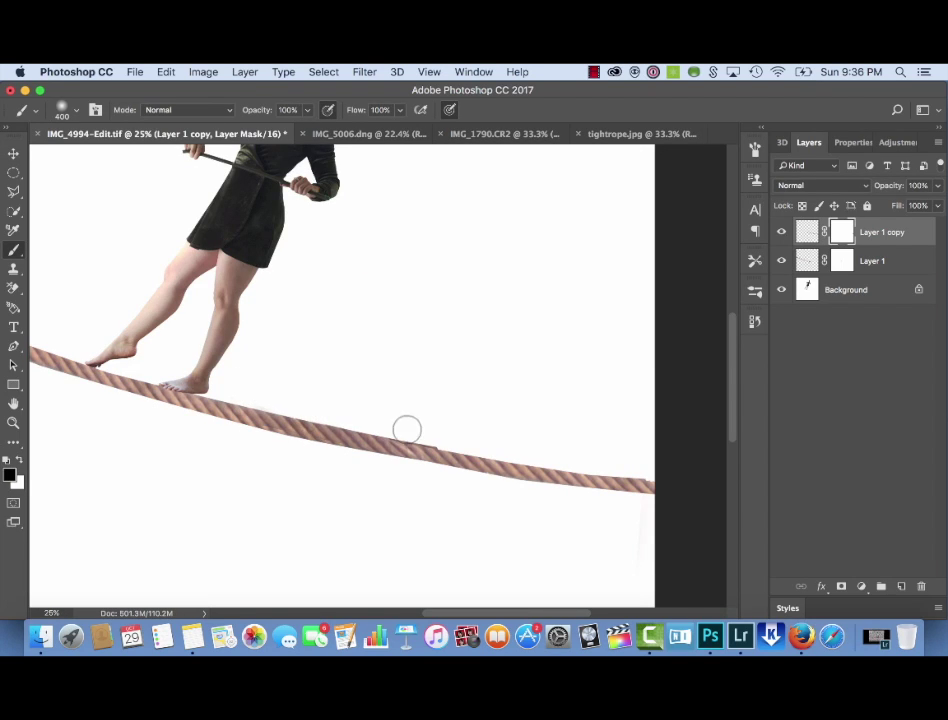
# Paint black on the copied rope's mask to blend its overlap with the original rope, undoing the first strokes
pyautogui.moveTo(443, 446)
pyautogui.mouseDown()
pyautogui.moveTo(455, 447)
pyautogui.moveTo(437, 445)
pyautogui.mouseUp()
pyautogui.press('super+alt+z')
pyautogui.press('super+alt+z')
pyautogui.moveTo(306, 409); pyautogui.dragTo(233, 387)
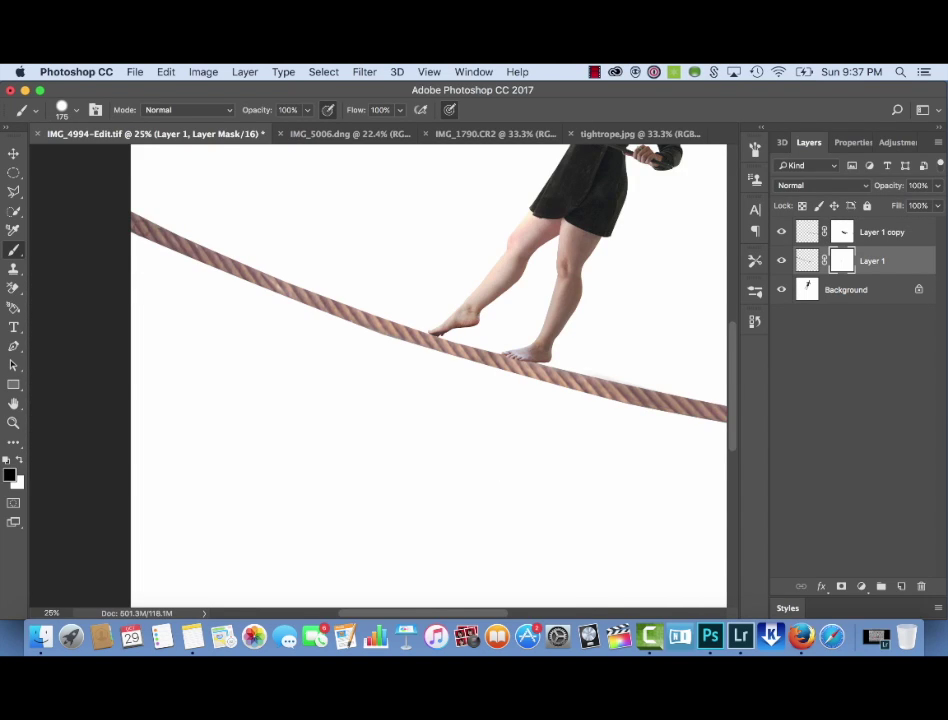
# Thin the original rope by painting black on its mask along the lower edge at brush size 175, up to the standing foot
pyautogui.moveTo(130, 228); pyautogui.dragTo(155, 243)
pyautogui.keyDown('shift'); pyautogui.click(178, 256); pyautogui.keyUp('shift')
pyautogui.keyDown('shift'); pyautogui.click(227, 275); pyautogui.keyUp('shift')
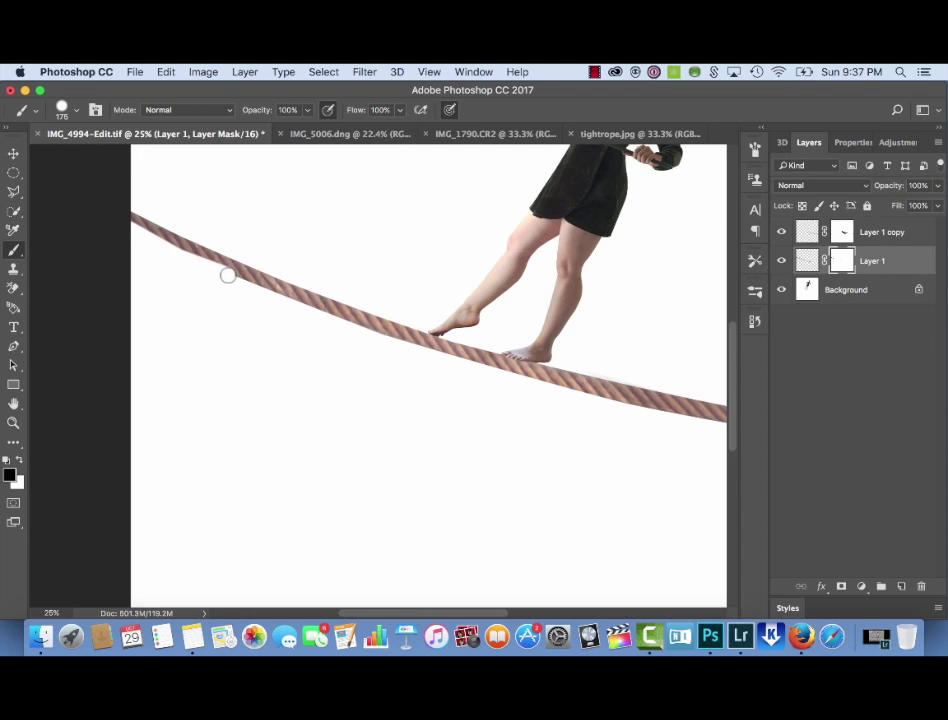
pyautogui.moveTo(228, 275); pyautogui.dragTo(150, 240)
pyautogui.moveTo(223, 273); pyautogui.dragTo(321, 315)
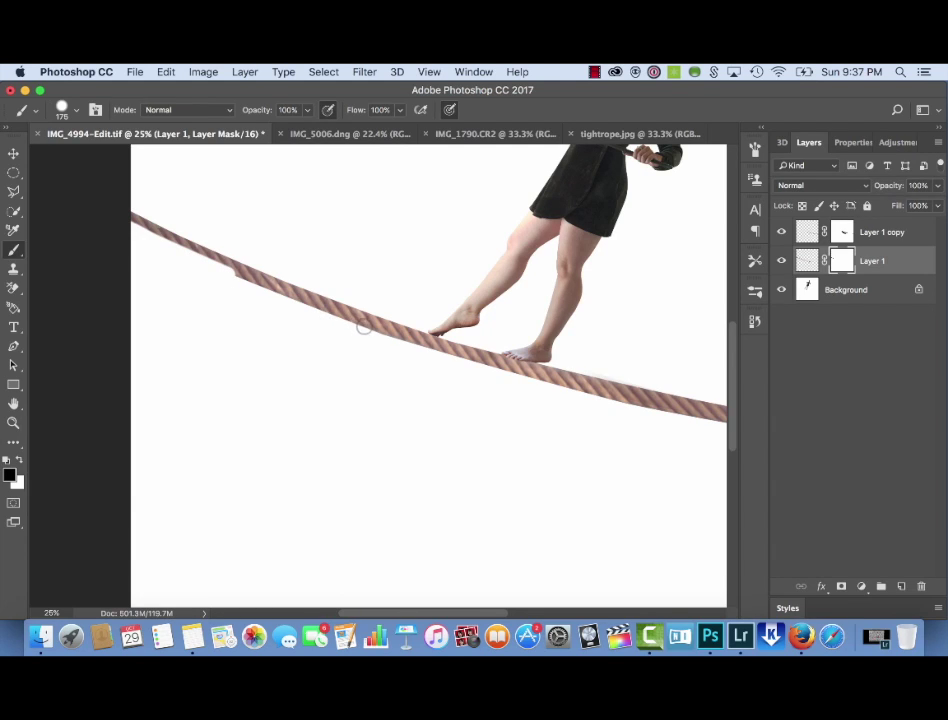
pyautogui.keyDown('shift'); pyautogui.click(364, 326); pyautogui.keyUp('shift')
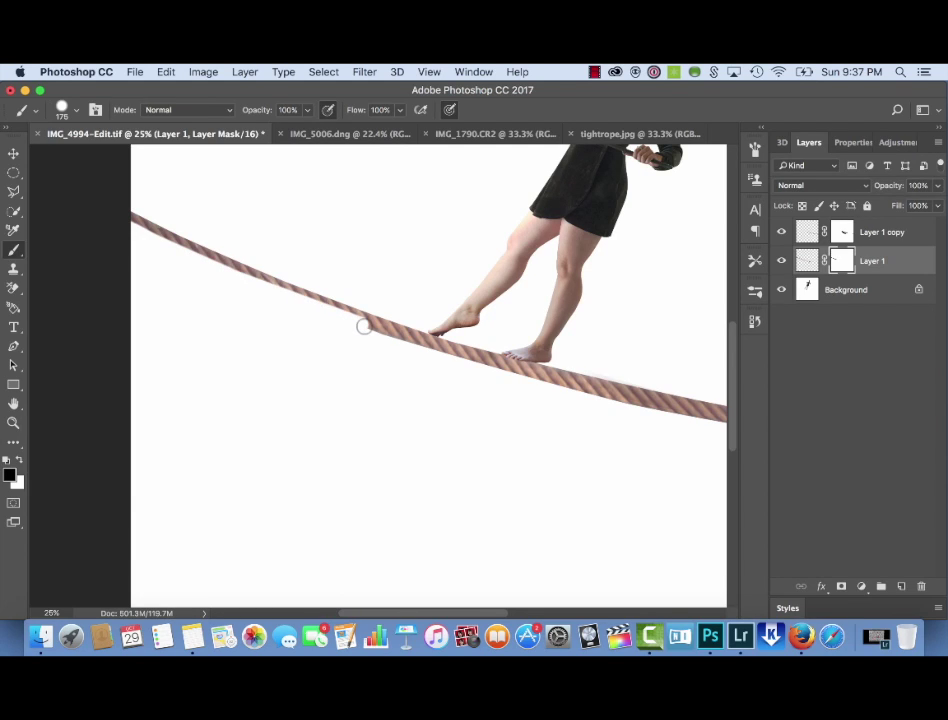
pyautogui.keyDown('shift'); pyautogui.click(465, 363); pyautogui.keyUp('shift')
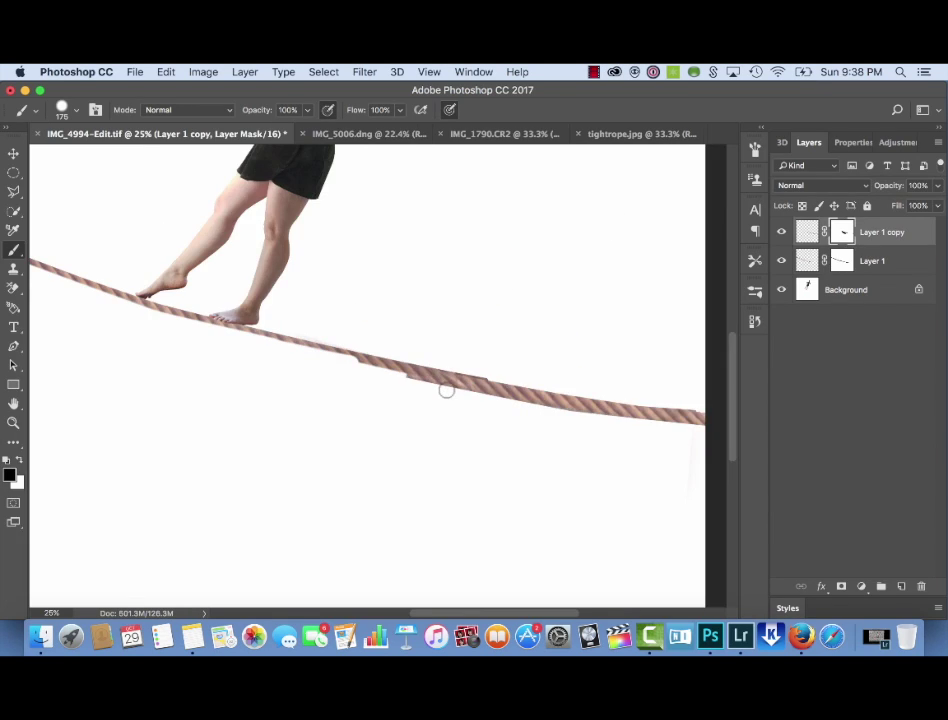
# Mask the copied rope's lower edge out to the canvas's right edge to thin it, and reselect the original rope's mask
pyautogui.keyDown('shift'); pyautogui.click(578, 412); pyautogui.keyUp('shift')
pyautogui.keyDown('shift'); pyautogui.click(643, 419); pyautogui.keyUp('shift')
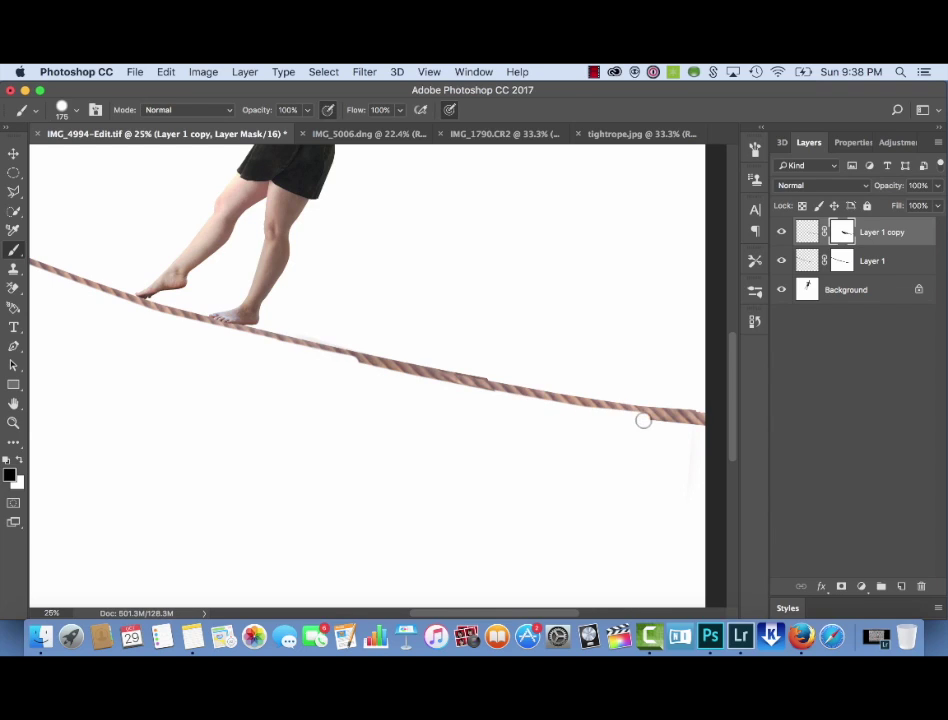
pyautogui.keyDown('shift'); pyautogui.click(698, 425); pyautogui.keyUp('shift')
pyautogui.click(841, 260)
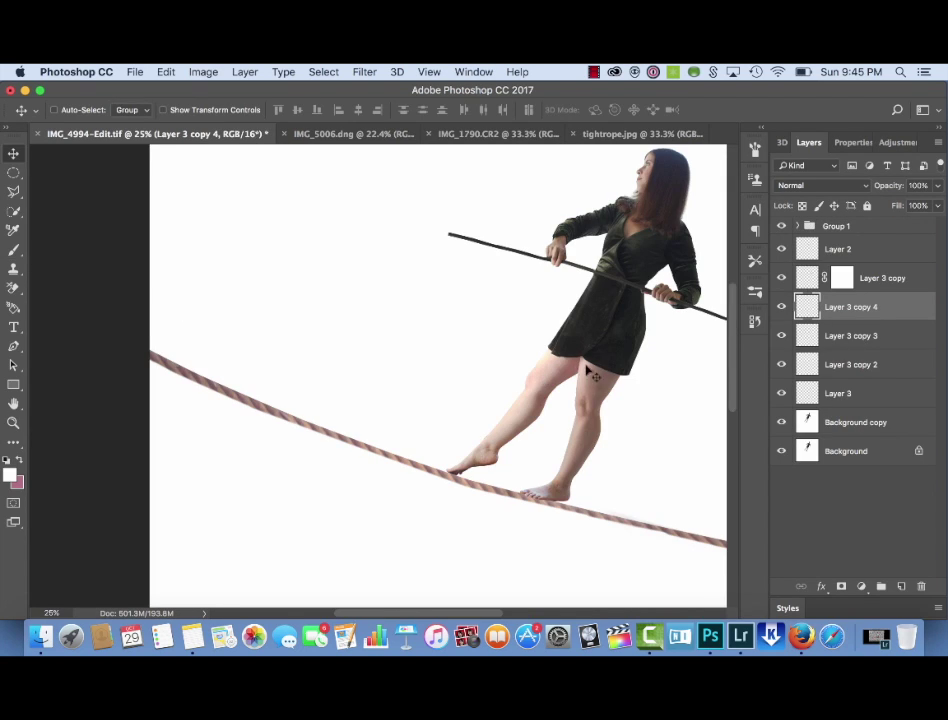
# Rotate the copied rod piece to a diagonal and attach its upper end to the left tip of the balancing pole
pyautogui.moveTo(598, 376); pyautogui.dragTo(533, 364)
pyautogui.hotkey('ctrl', 't')
pyautogui.moveTo(565, 295); pyautogui.dragTo(564, 258)
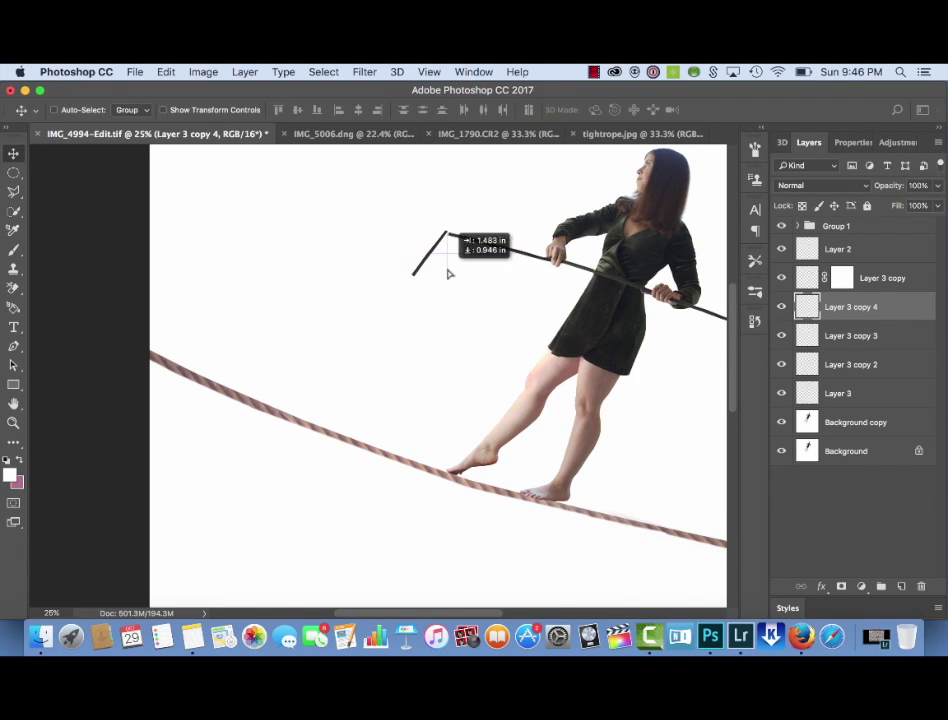
pyautogui.moveTo(449, 271); pyautogui.dragTo(452, 271)
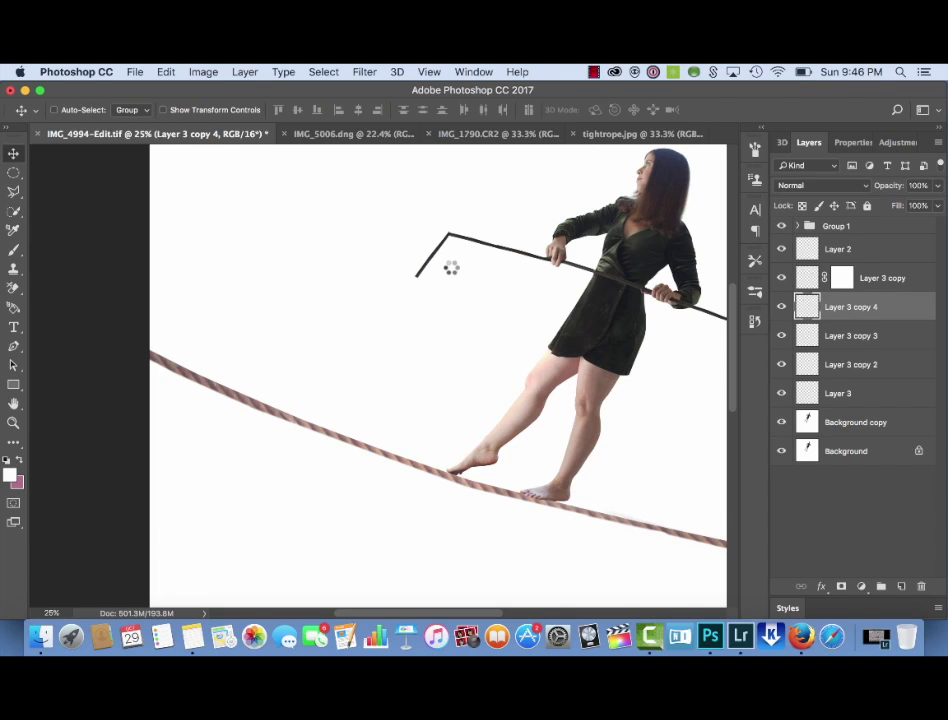
# Duplicate the diagonal rod and angle the copy down to the right from the pole's left tip, forming an inverted V
pyautogui.moveTo(891, 313); pyautogui.dragTo(901, 586)
pyautogui.hotkey('ctrl', 't')
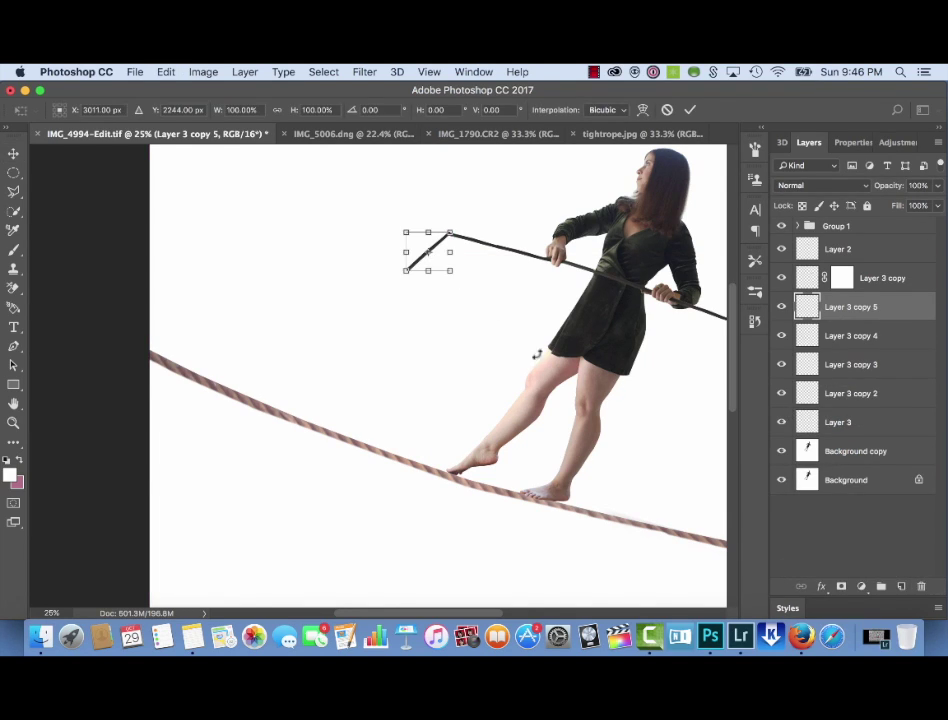
pyautogui.moveTo(451, 250)
pyautogui.mouseDown()
pyautogui.moveTo(349, 251)
pyautogui.moveTo(464, 253)
pyautogui.mouseUp()
pyautogui.press('Return')
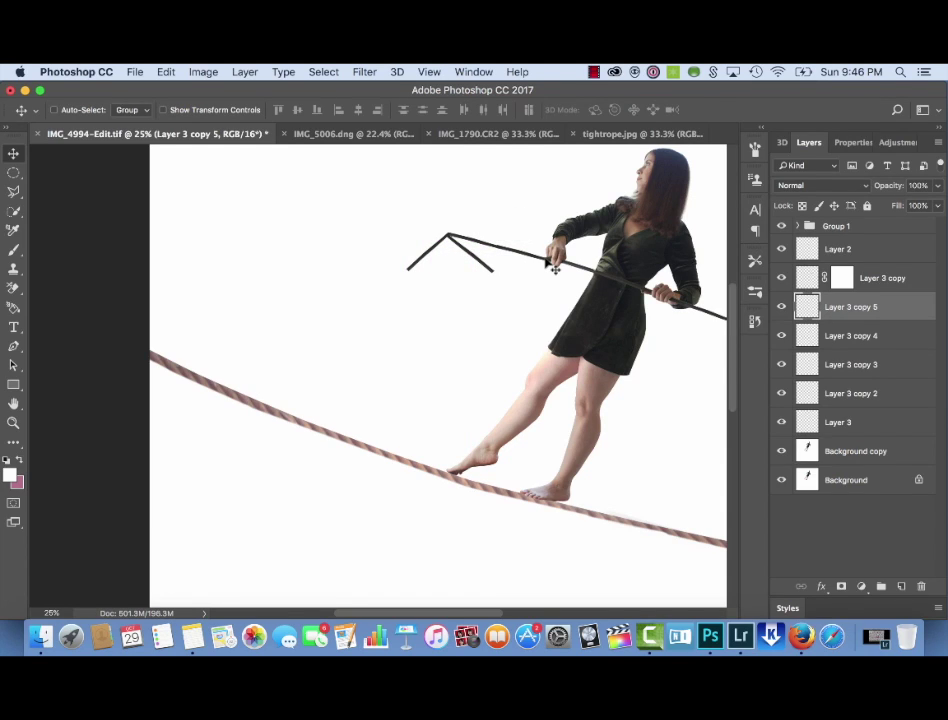
# Rotate the second rod clockwise until it hangs almost vertically from the pole's left tip
pyautogui.hotkey('ctrl', 't')
pyautogui.moveTo(533, 298); pyautogui.dragTo(496, 306)
pyautogui.press('Return')
pyautogui.press('super+t')
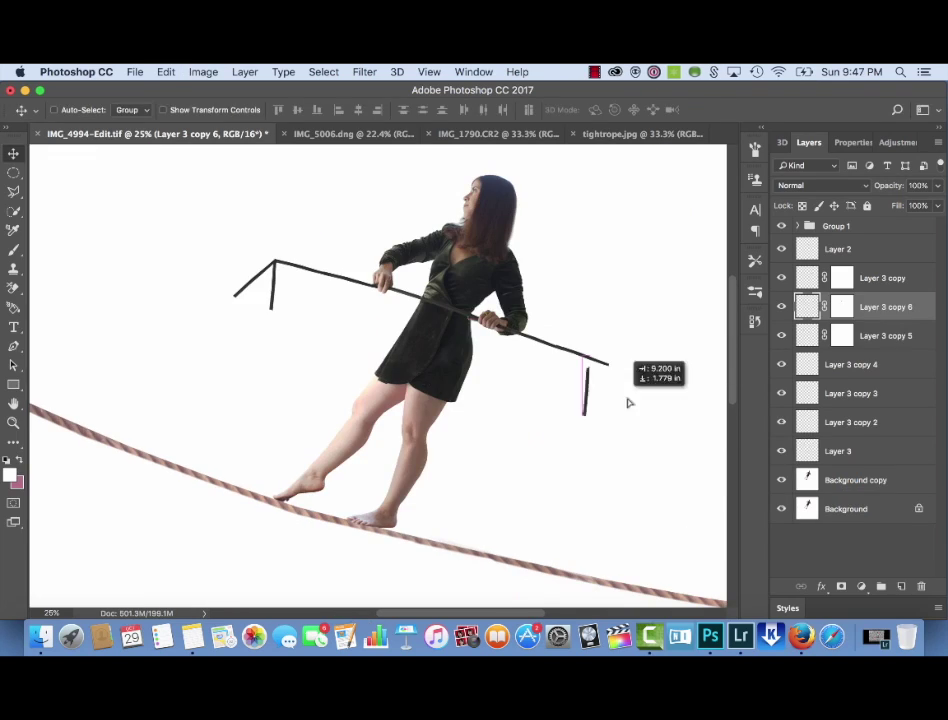
# Attach the rod copy to the balancing pole's right tip and duplicate it for the second hanging support
pyautogui.moveTo(628, 402); pyautogui.dragTo(650, 444)
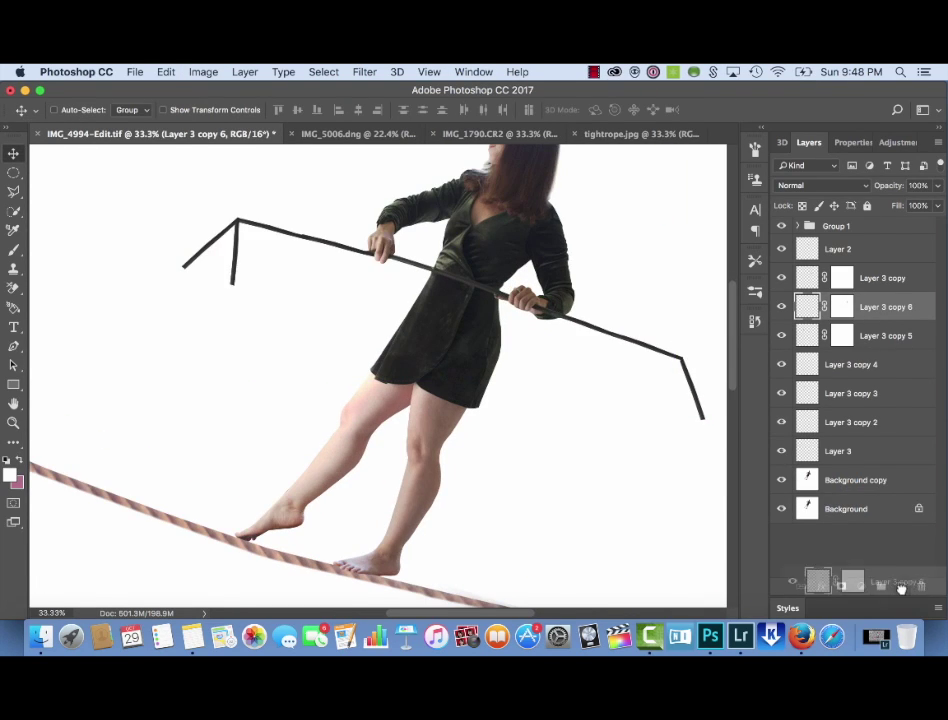
pyautogui.hotkey('ctrl', 'j')
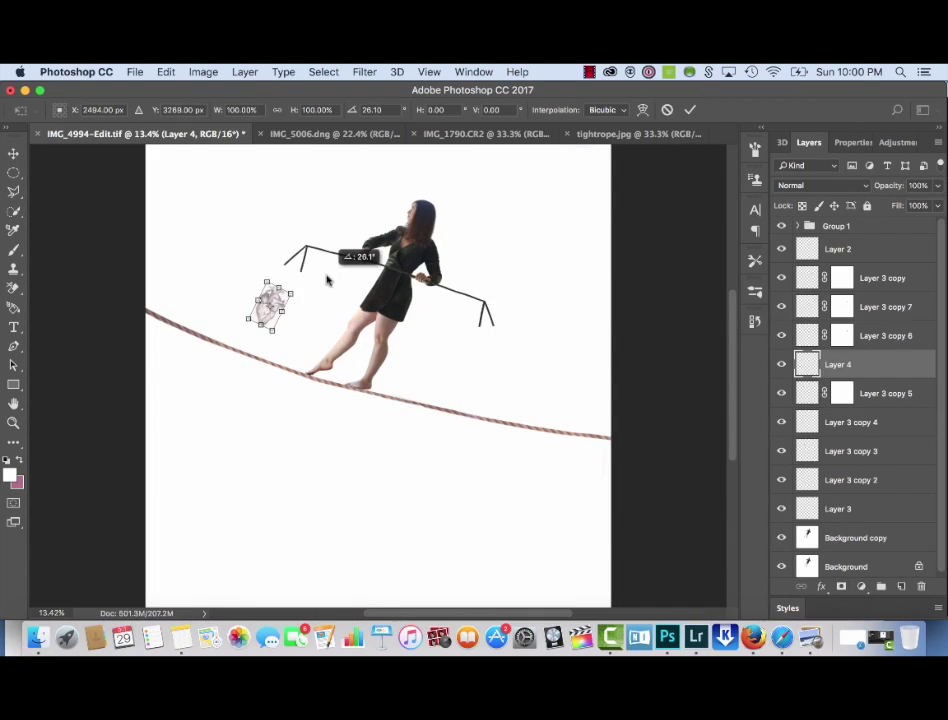
# Enlarge the rotated heart drawing to about 429% and position it beneath the hanging supports at the pole's left end
pyautogui.moveTo(291, 292); pyautogui.dragTo(448, 253)
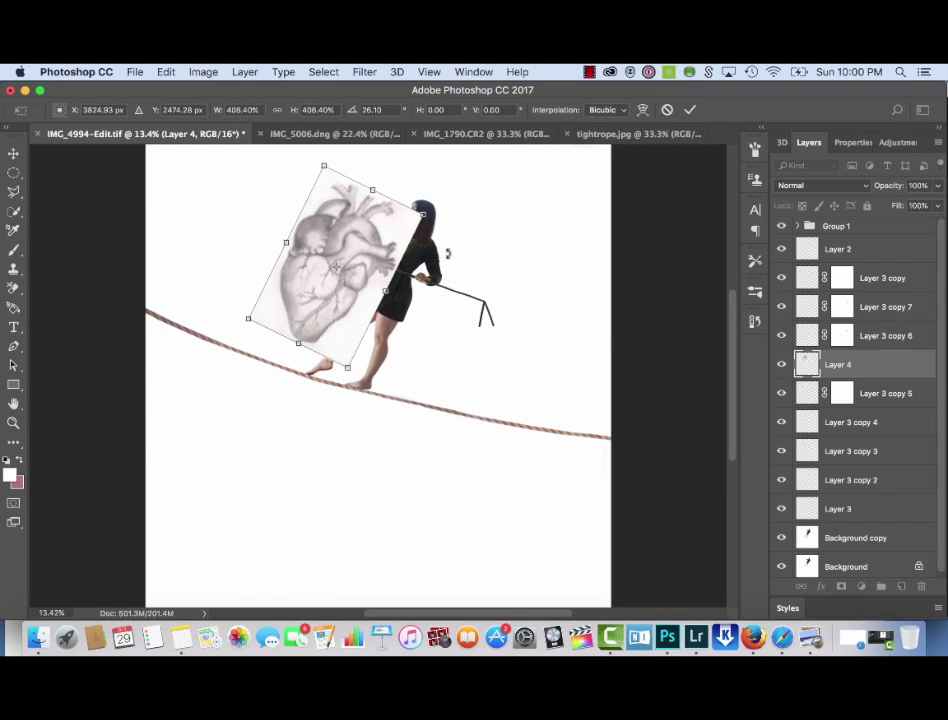
pyautogui.moveTo(423, 213); pyautogui.dragTo(435, 205)
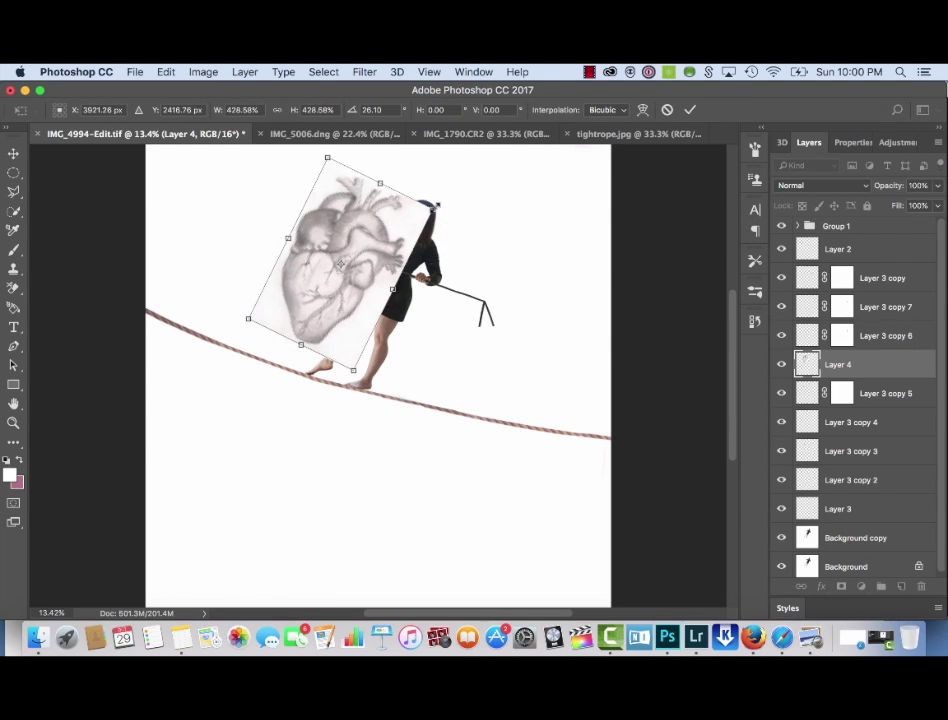
pyautogui.press('Return')
pyautogui.moveTo(381, 235)
pyautogui.mouseDown()
pyautogui.moveTo(282, 326)
pyautogui.moveTo(291, 312)
pyautogui.mouseUp()
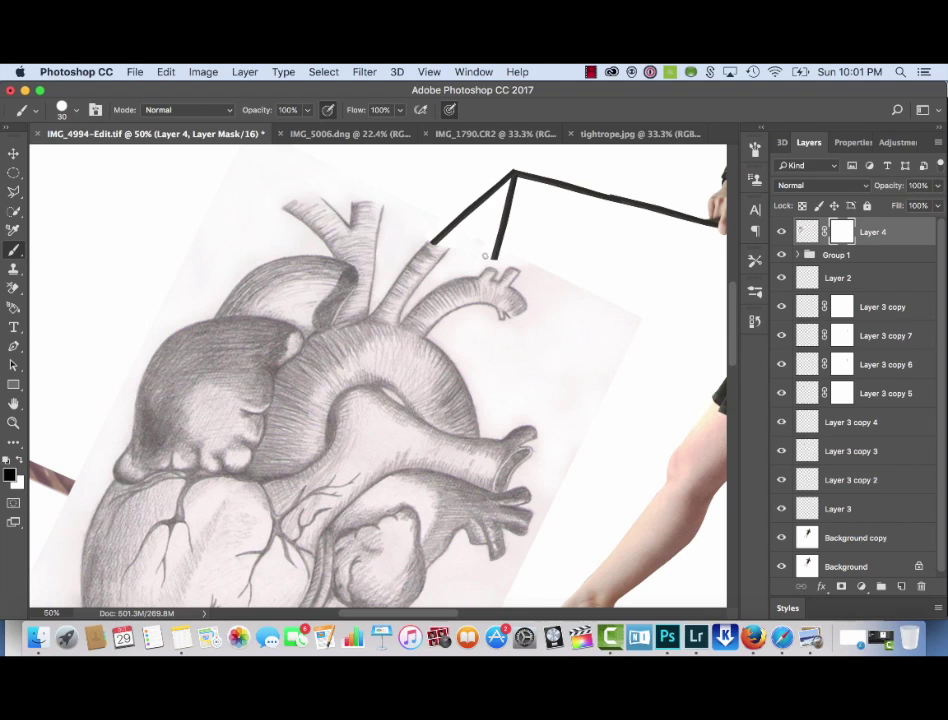
# Mask out the paper background to the right of the heart with black, using a smaller brush for its left edge
pyautogui.press('x')
pyautogui.press('super+z')
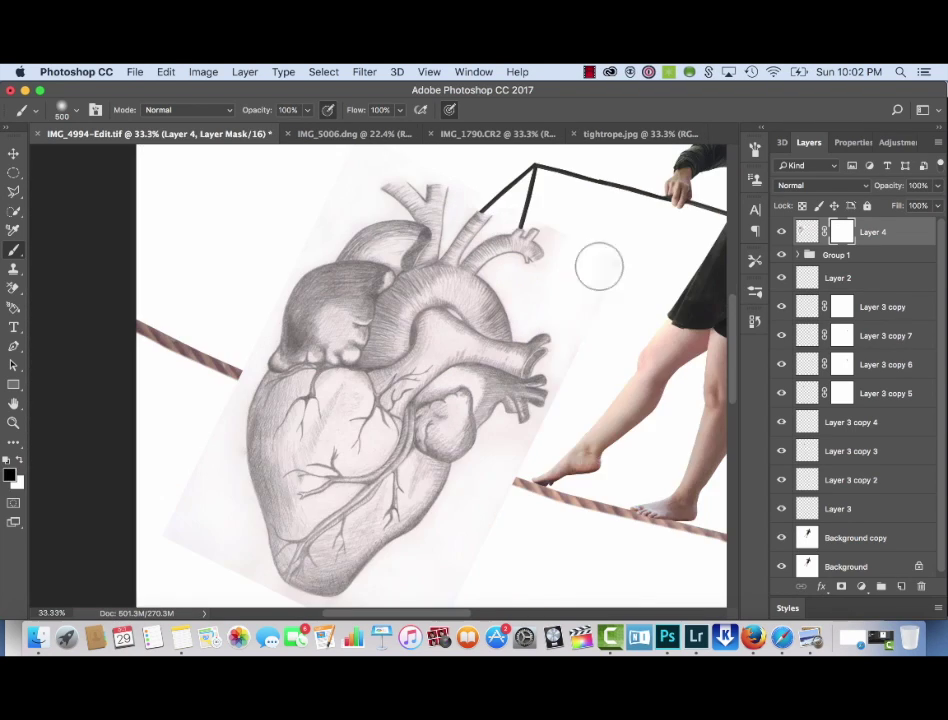
pyautogui.moveTo(599, 267); pyautogui.dragTo(515, 475)
pyautogui.moveTo(461, 492); pyautogui.dragTo(586, 408)
pyautogui.press('[')
pyautogui.press('[')
pyautogui.press('[')
pyautogui.press('[')
pyautogui.press('[')
pyautogui.press('[')
pyautogui.press('[')
pyautogui.press('[')
pyautogui.press('[')
pyautogui.moveTo(345, 338); pyautogui.dragTo(316, 346)
# Mask out the remaining paper around the heart's lower tip and outer sides with a 900 px brush
pyautogui.press(']')
pyautogui.press(']')
pyautogui.press(']')
pyautogui.press(']')
pyautogui.press(']')
pyautogui.press(']')
pyautogui.press(']')
pyautogui.press(']')
pyautogui.press(']')
pyautogui.press(']')
pyautogui.press(']')
pyautogui.press(']')
pyautogui.press(']')
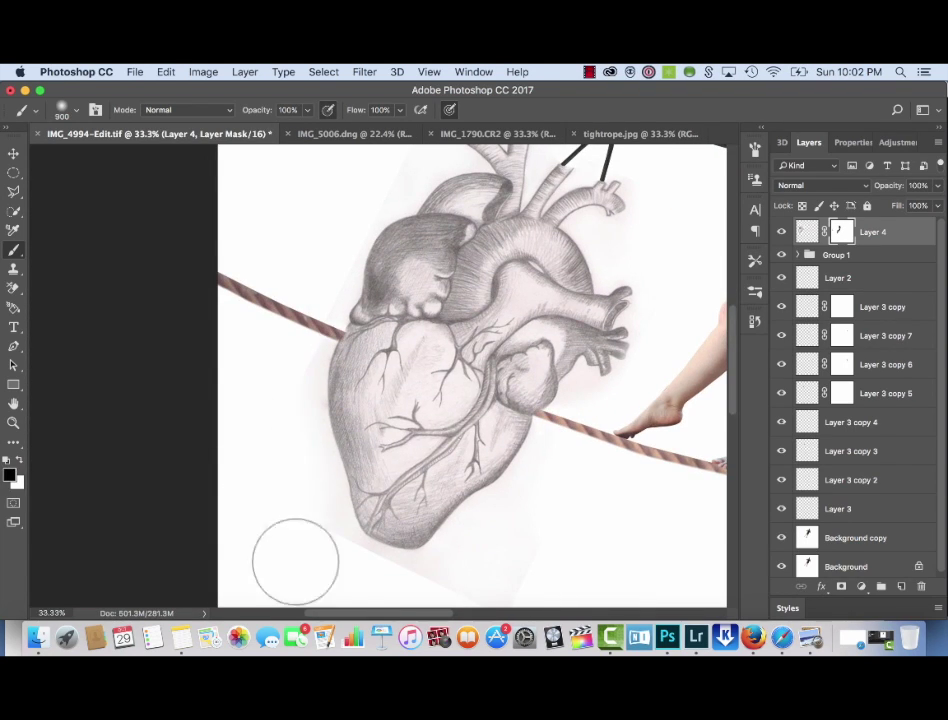
pyautogui.moveTo(288, 546); pyautogui.dragTo(322, 585)
pyautogui.moveTo(316, 592); pyautogui.dragTo(316, 452)
pyautogui.moveTo(585, 249); pyautogui.dragTo(547, 452)
# Reduce the mask brush to 150 px and clear the paper between the heart's upper vessels
pyautogui.press('[')
pyautogui.press('[')
pyautogui.press('[')
pyautogui.press('[')
pyautogui.press('[')
pyautogui.press('[')
pyautogui.press('[')
pyautogui.press('[')
pyautogui.press('[')
pyautogui.press('[')
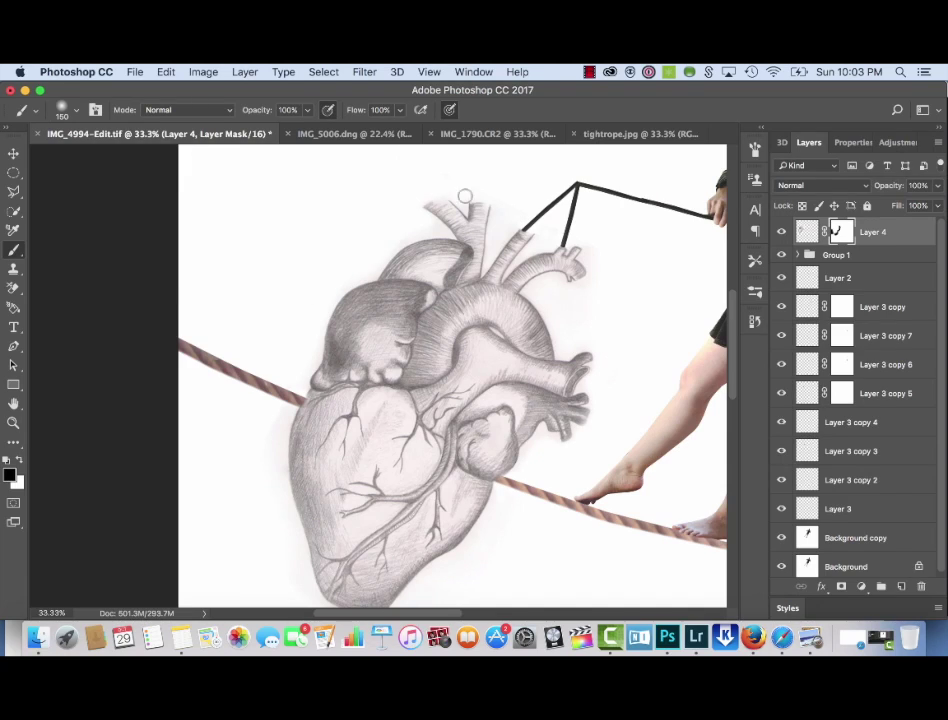
pyautogui.scroll(-2, 399, 581)
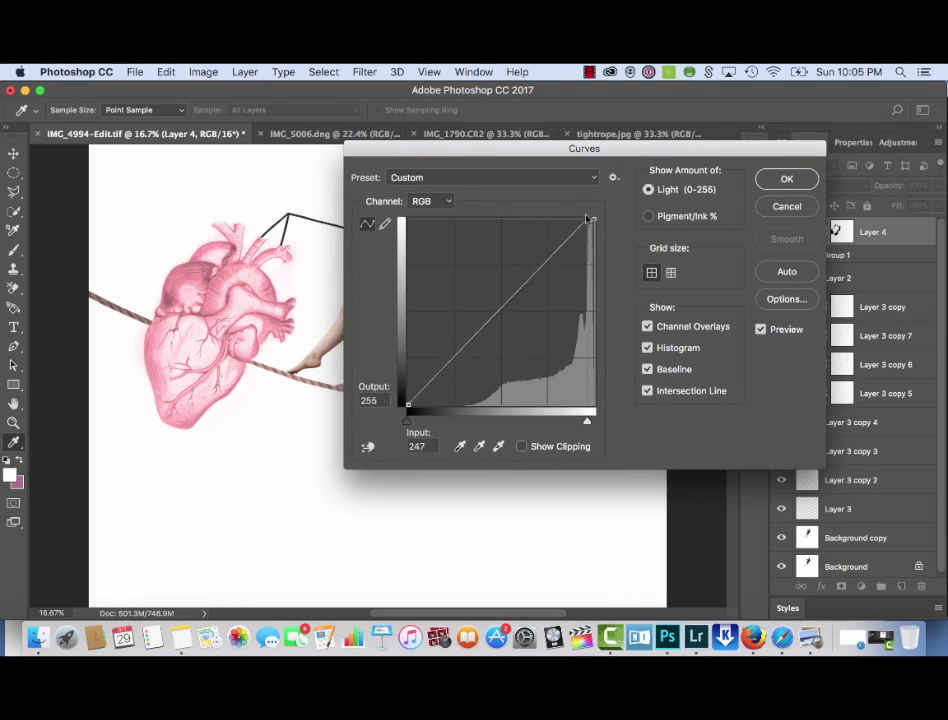
# Lower the white point of a single color channel in Curves to tint the heart further
pyautogui.click(430, 201)
pyautogui.click(430, 239)
pyautogui.moveTo(593, 219); pyautogui.dragTo(596, 235)
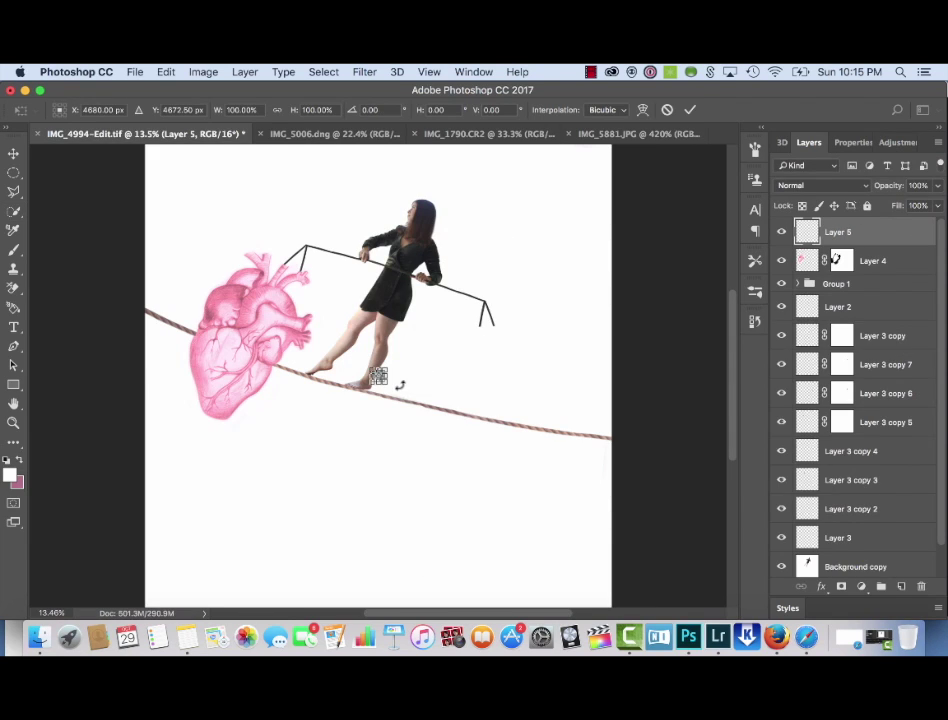
# Enlarge the pasted brain to roughly the heart's size and position it beneath the supports at the pole's right end
pyautogui.moveTo(378, 375); pyautogui.dragTo(583, 479)
pyautogui.press('Return')
pyautogui.press('super+equal')
pyautogui.press('super+equal')
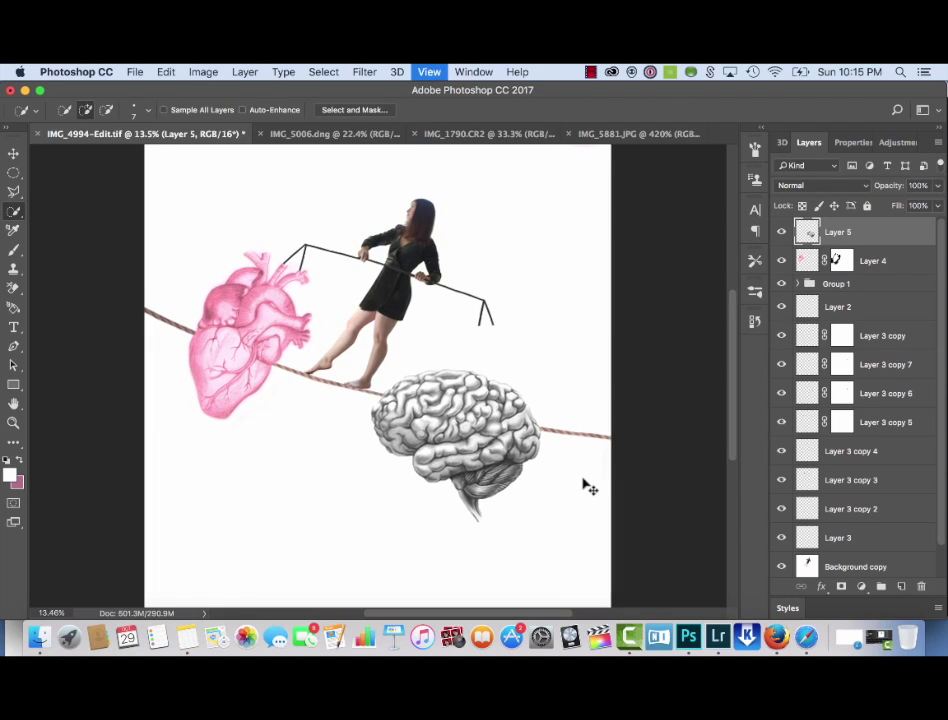
pyautogui.press('v')
pyautogui.moveTo(560, 442)
pyautogui.mouseDown()
pyautogui.moveTo(633, 362)
pyautogui.moveTo(616, 362)
pyautogui.mouseUp()
pyautogui.press('super+0')
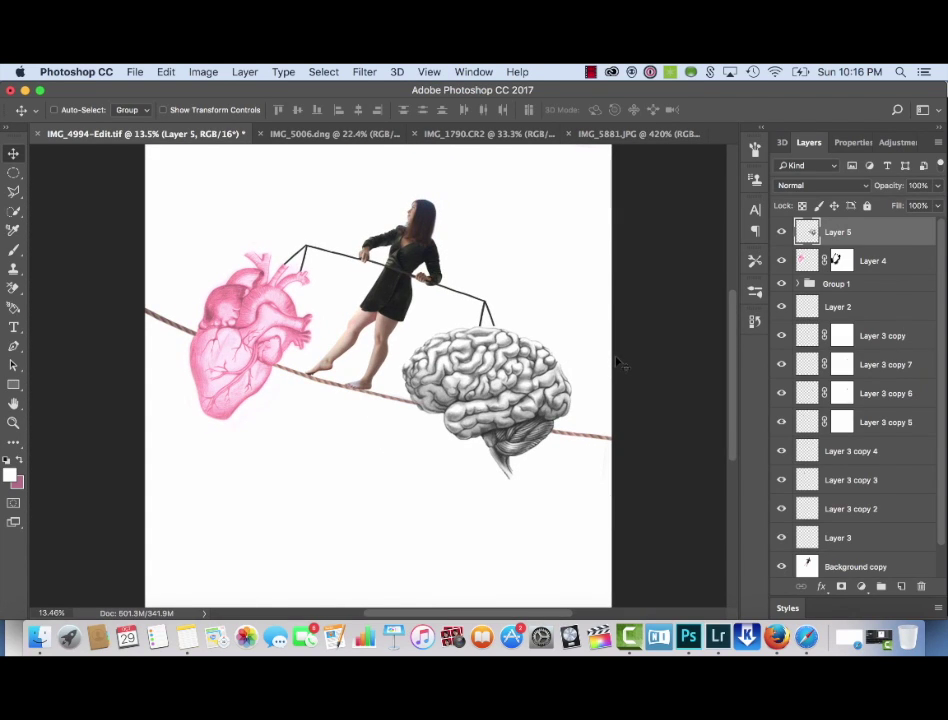
# Tint the brain blue by raising the Blue channel's midtones in Curves, and compare it with the previous state
pyautogui.press('super+m')
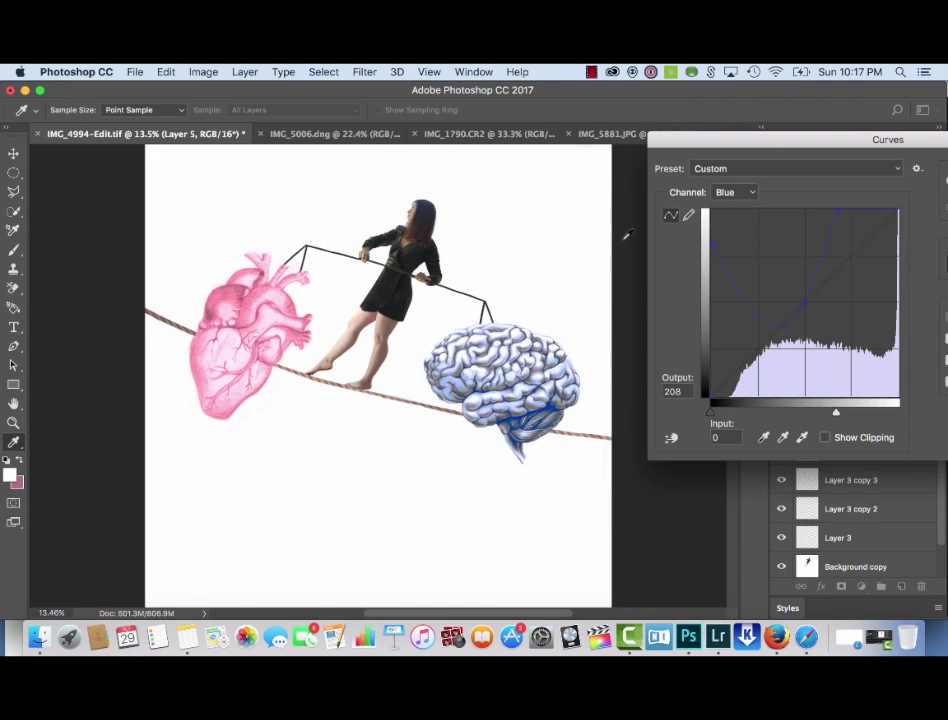
pyautogui.moveTo(811, 301); pyautogui.dragTo(786, 283)
pyautogui.press('Return')
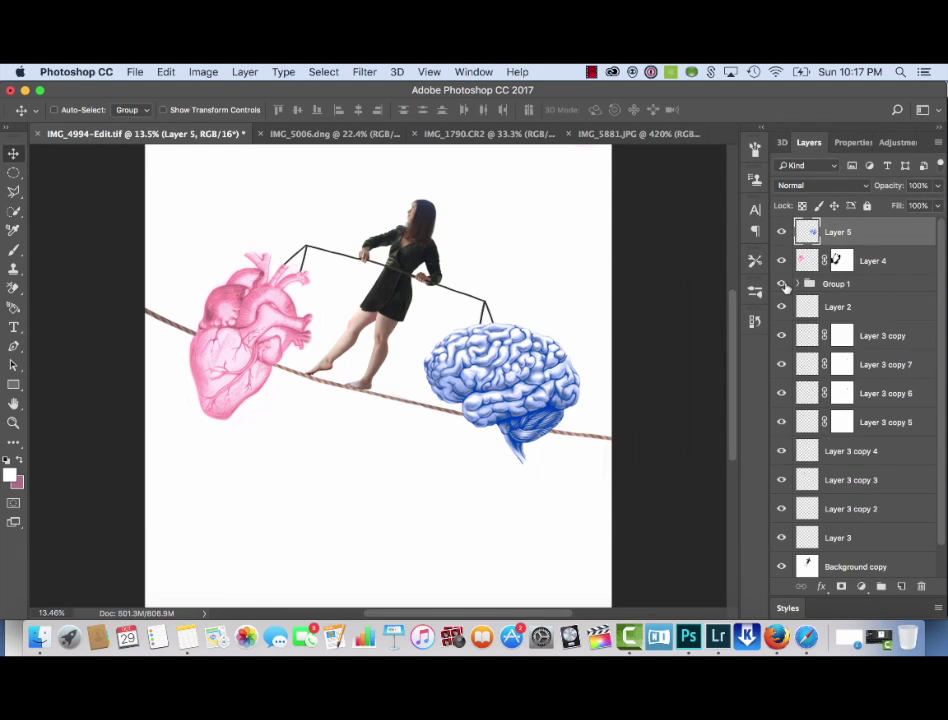
pyautogui.press('super+z')
pyautogui.press('super+z')
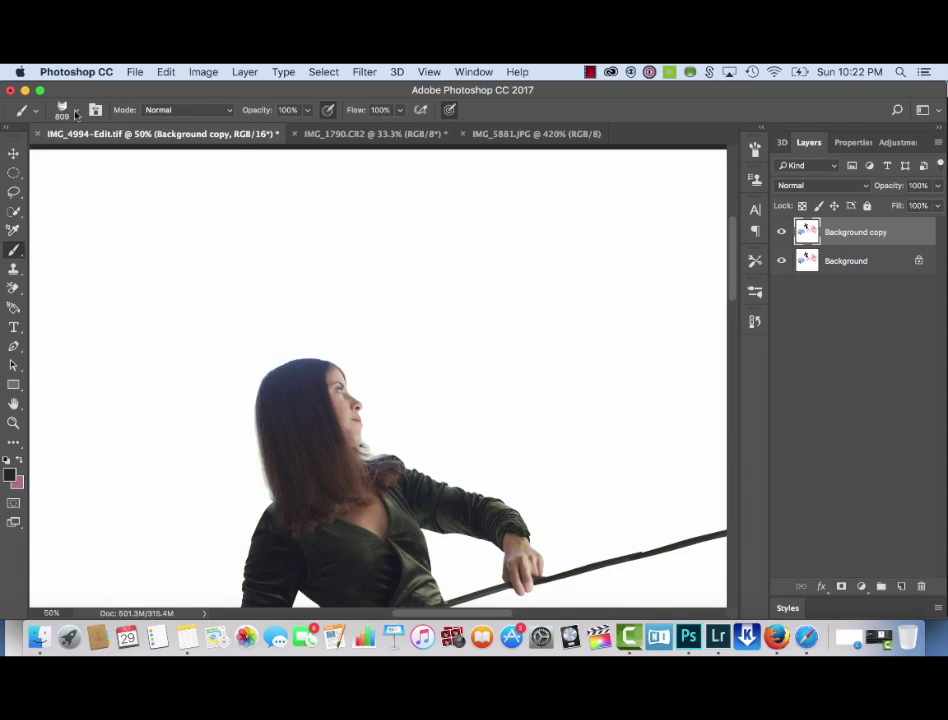
# Rotate the 809 px hair brush tip, stamp flying strands behind the woman's hair, and toggle the retouched layer's visibility
pyautogui.click(62, 110)
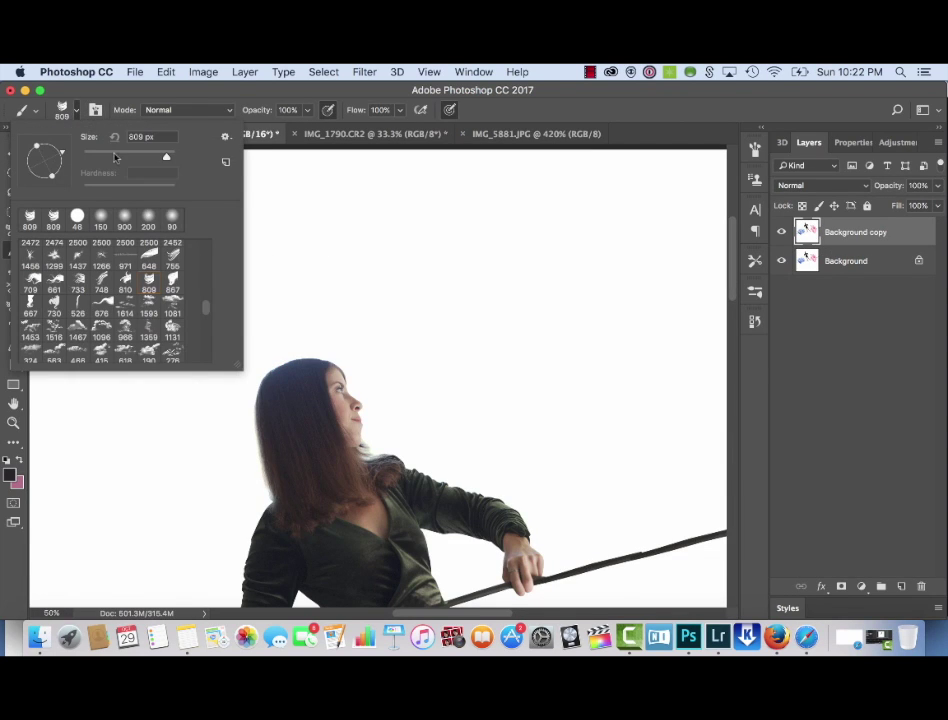
pyautogui.moveTo(63, 153); pyautogui.dragTo(56, 147)
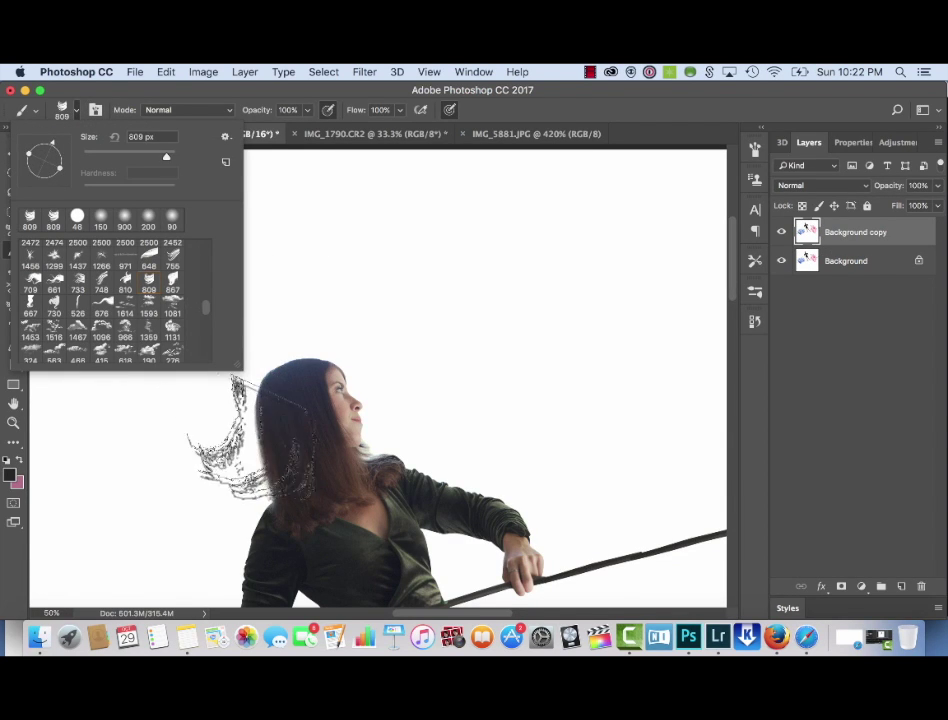
pyautogui.click(262, 430)
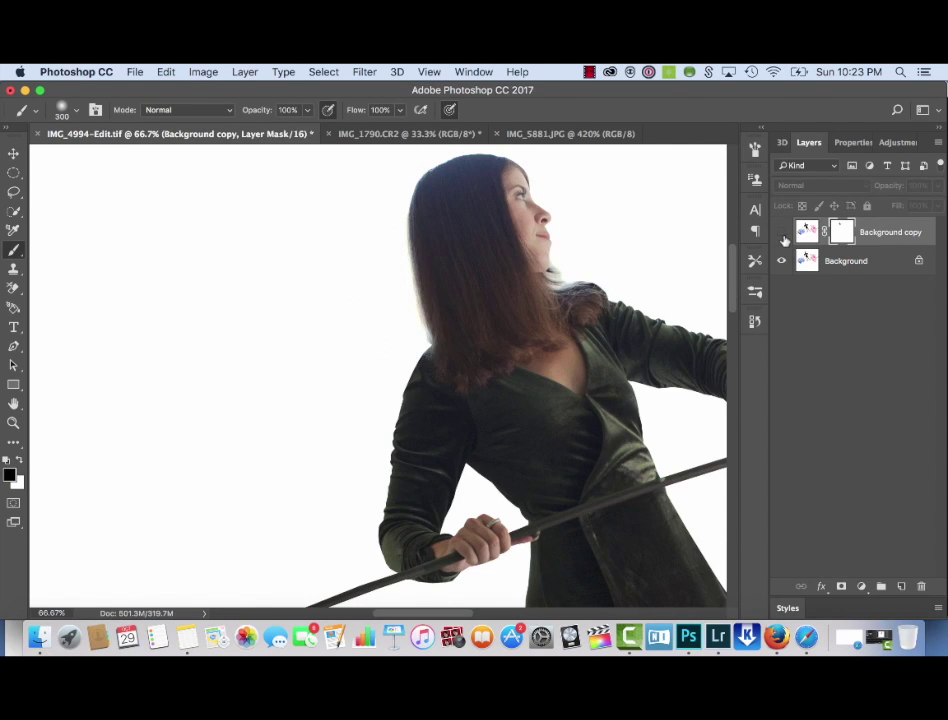
pyautogui.click(783, 234)
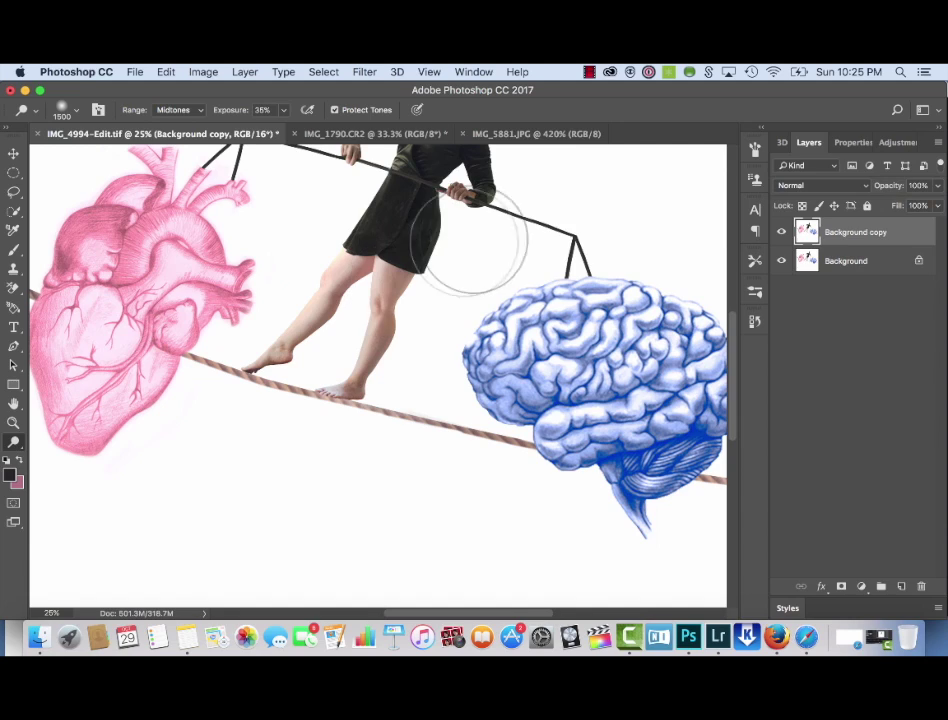
# Dodge the midtones of the woman's front foot at 35% exposure and compare the result with the previous state
pyautogui.click(339, 386)
pyautogui.click(352, 388)
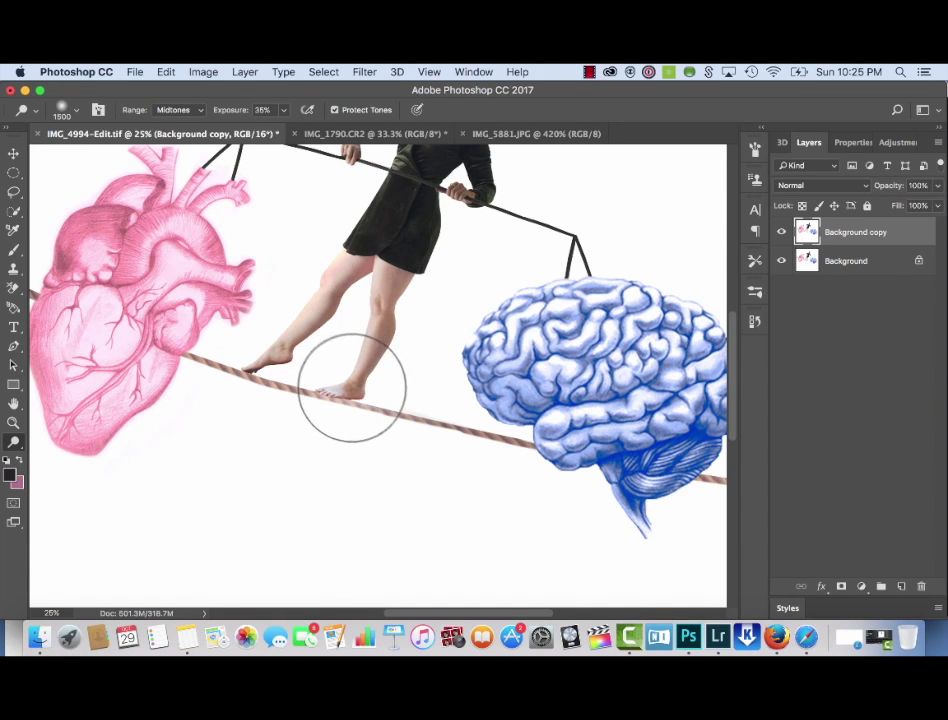
pyautogui.press('super+z')
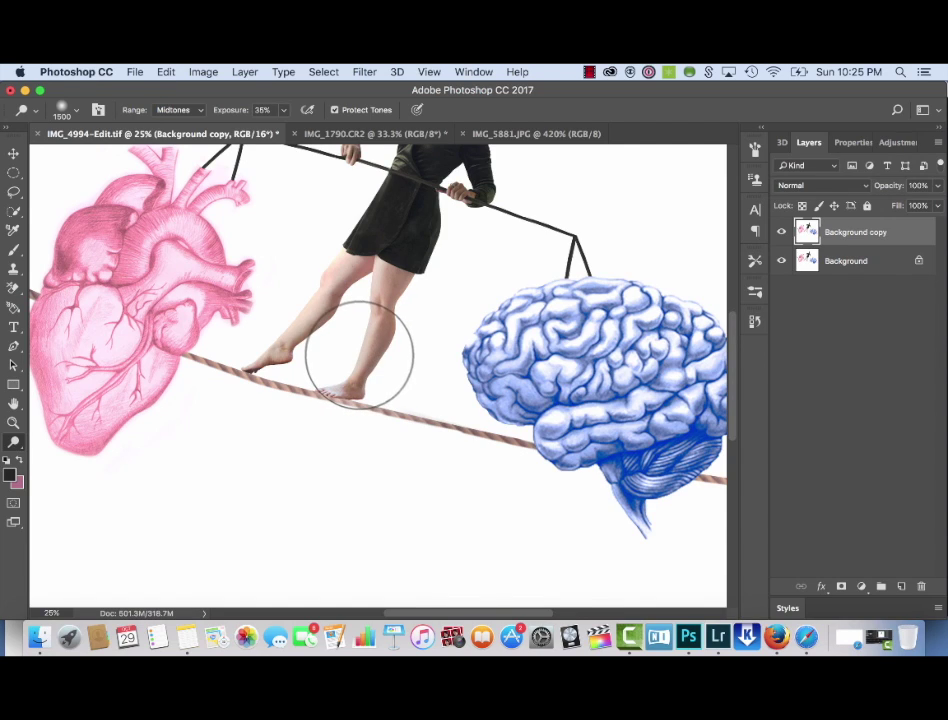
pyautogui.press('super+z')
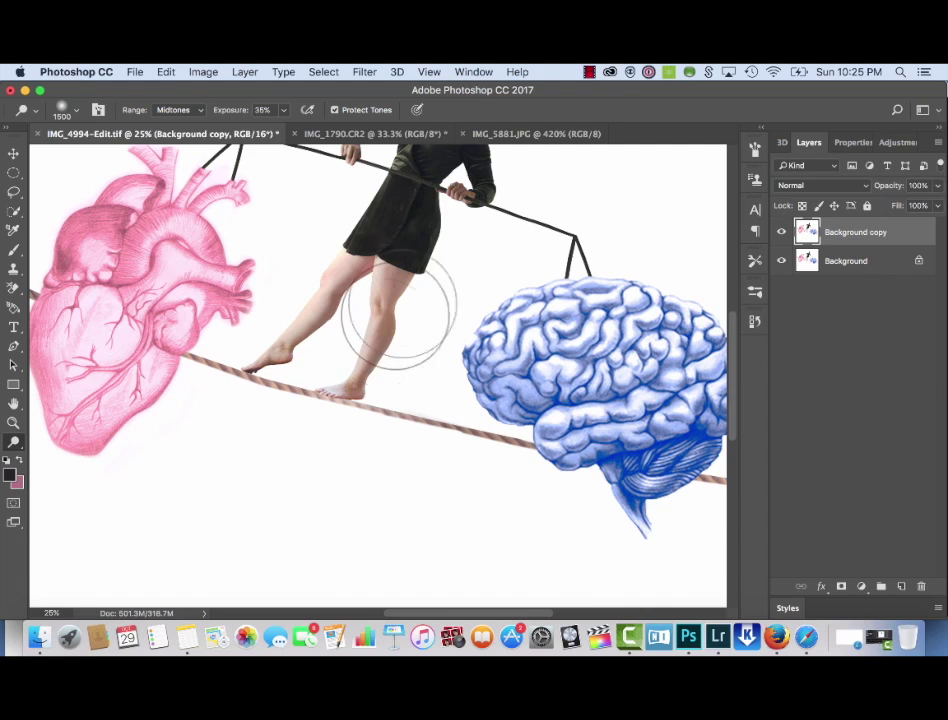
# Compare the whole composite with and without the retouching on the Background copy layer
pyautogui.moveTo(467, 342); pyautogui.dragTo(467, 462)
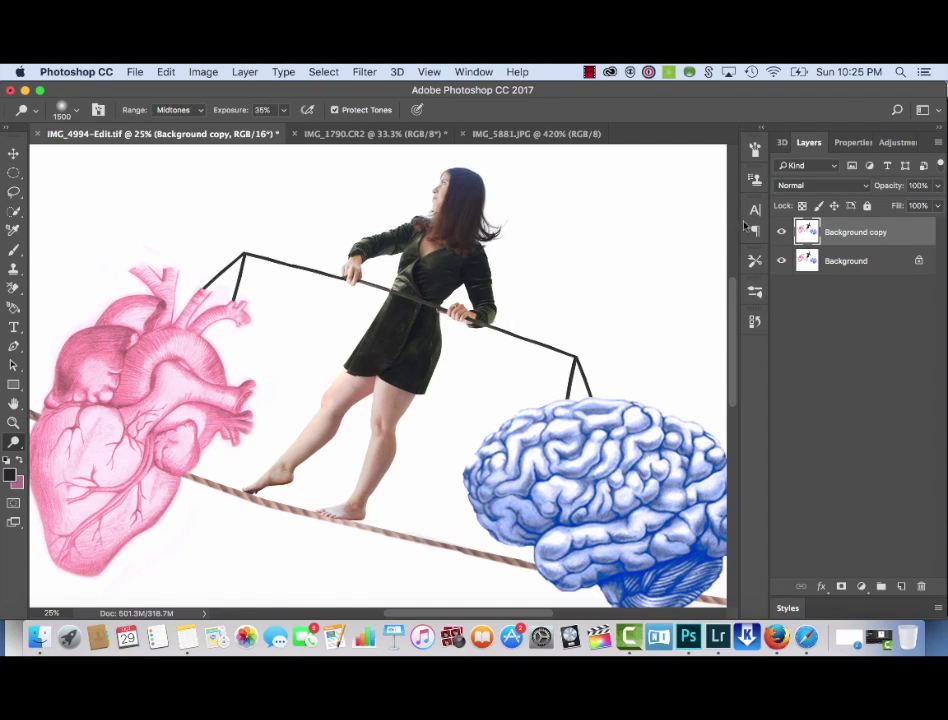
pyautogui.click(779, 233)
pyautogui.click(779, 233)
pyautogui.click(779, 233)
pyautogui.click(779, 233)
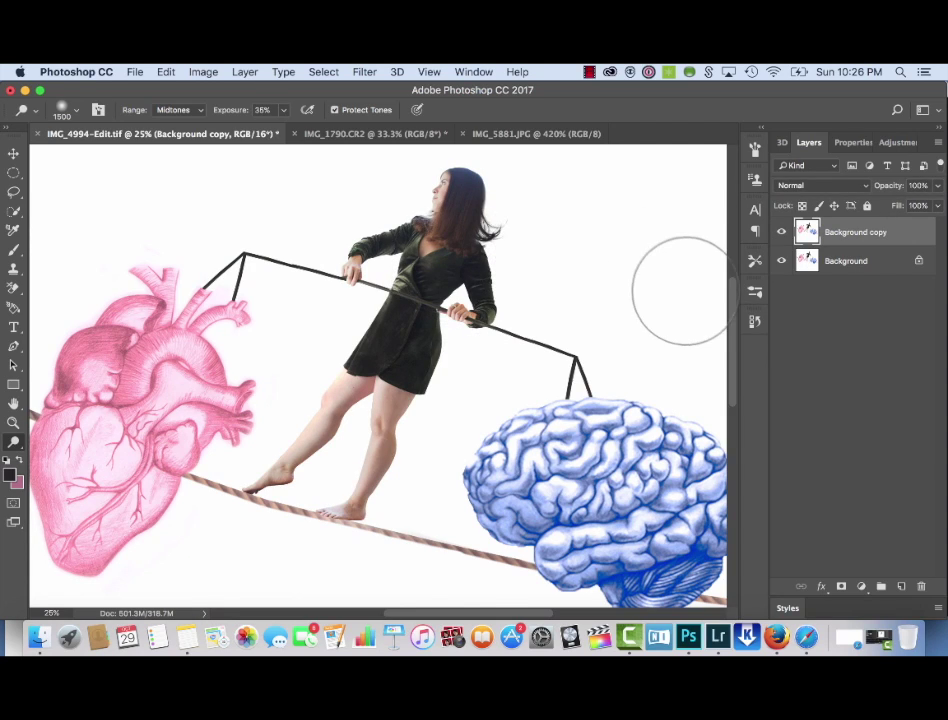
pyautogui.click(782, 233)
pyautogui.click(782, 233)
pyautogui.click(782, 233)
pyautogui.click(782, 233)
pyautogui.click(782, 233)
pyautogui.click(782, 233)
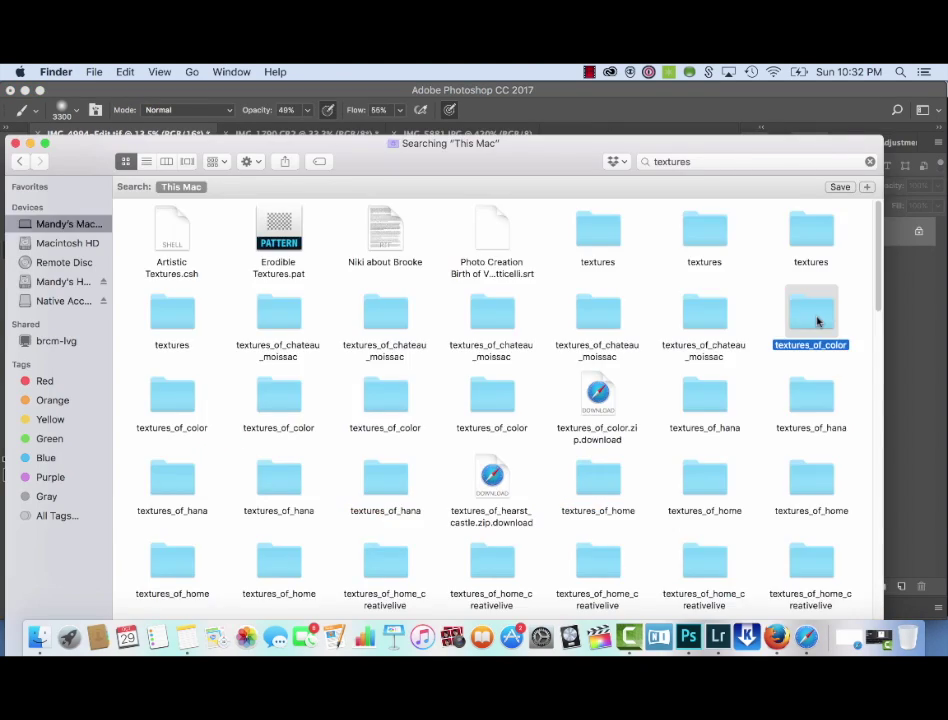
# Open 1_blue.jpg from the textures_of_color folder in Photoshop, copy the whole image, and close it
pyautogui.doubleClick(817, 321)
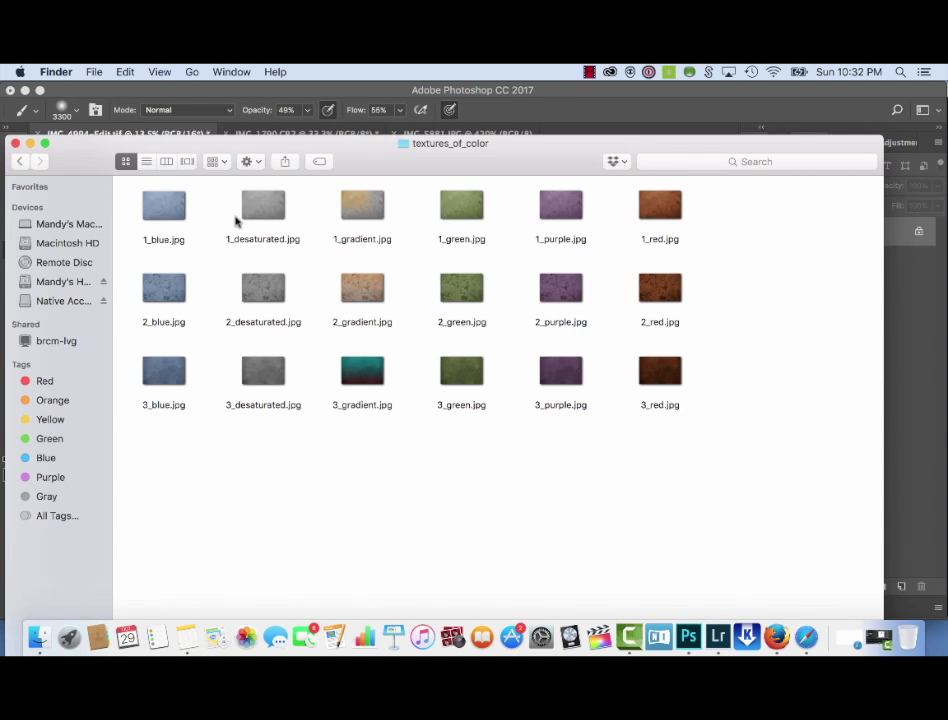
pyautogui.moveTo(168, 215); pyautogui.dragTo(688, 645)
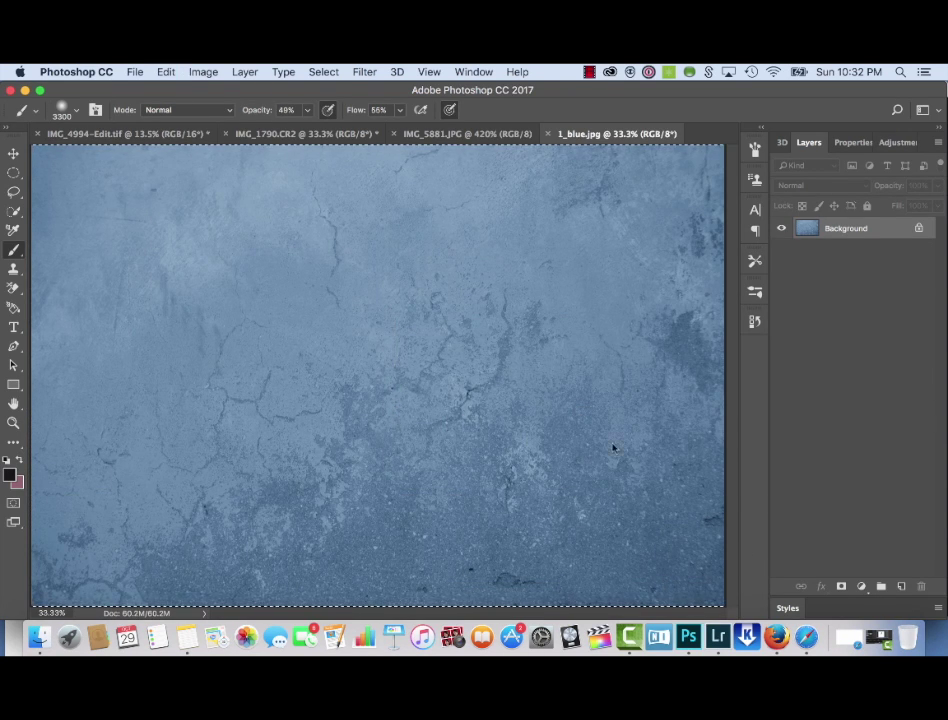
pyautogui.click(547, 133)
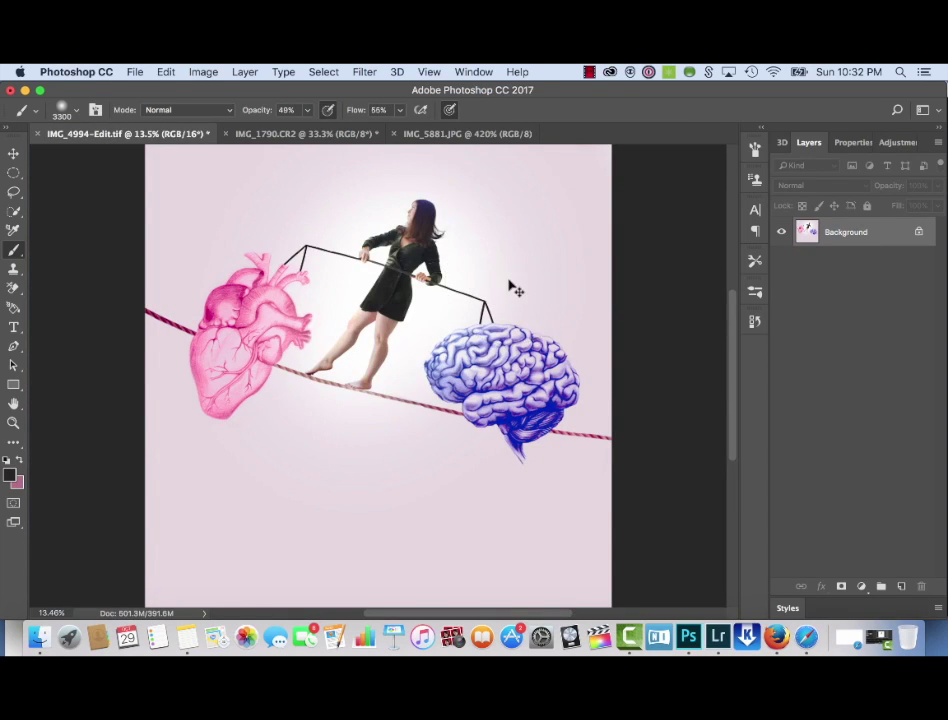
# Paste the blue texture into the composite, accepting the color conversion, and scale it to cover the whole canvas
pyautogui.press('super+v')
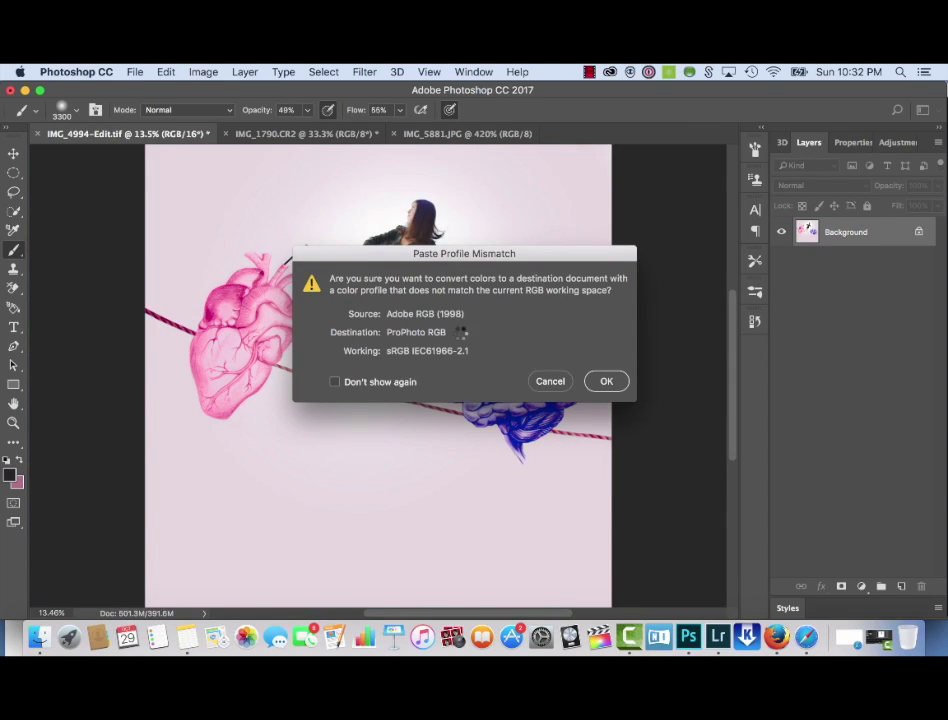
pyautogui.press('Return')
pyautogui.press('v')
pyautogui.moveTo(440, 355); pyautogui.dragTo(354, 219)
pyautogui.press('super+t')
pyautogui.moveTo(424, 328); pyautogui.dragTo(607, 606)
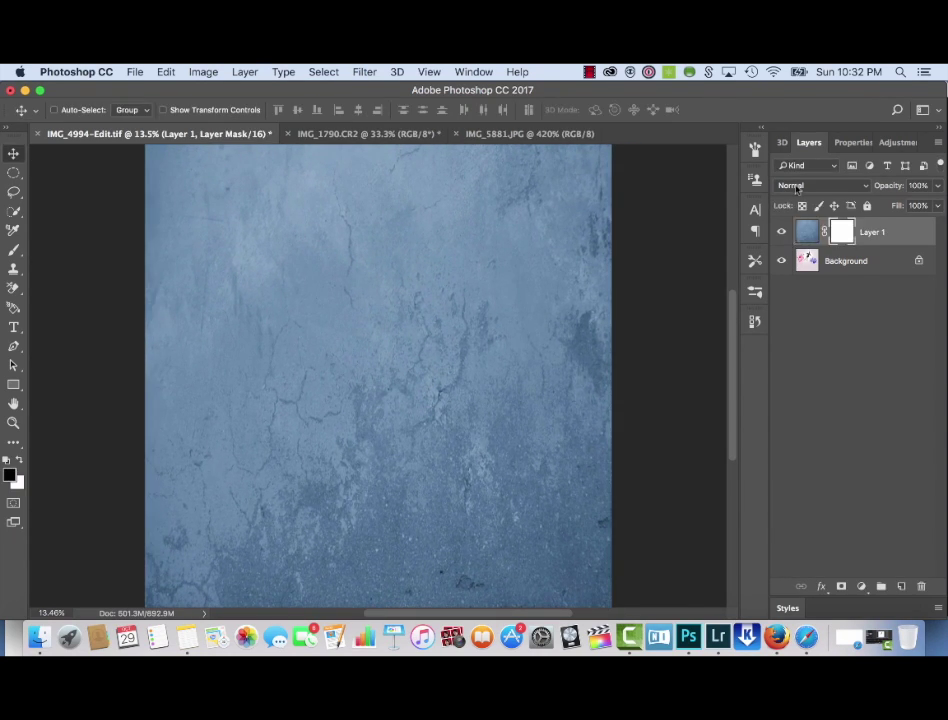
# Set the blue texture layer's blend mode to Multiply and raise its RGB curve midtones to output 167 at input 95
pyautogui.click(796, 185)
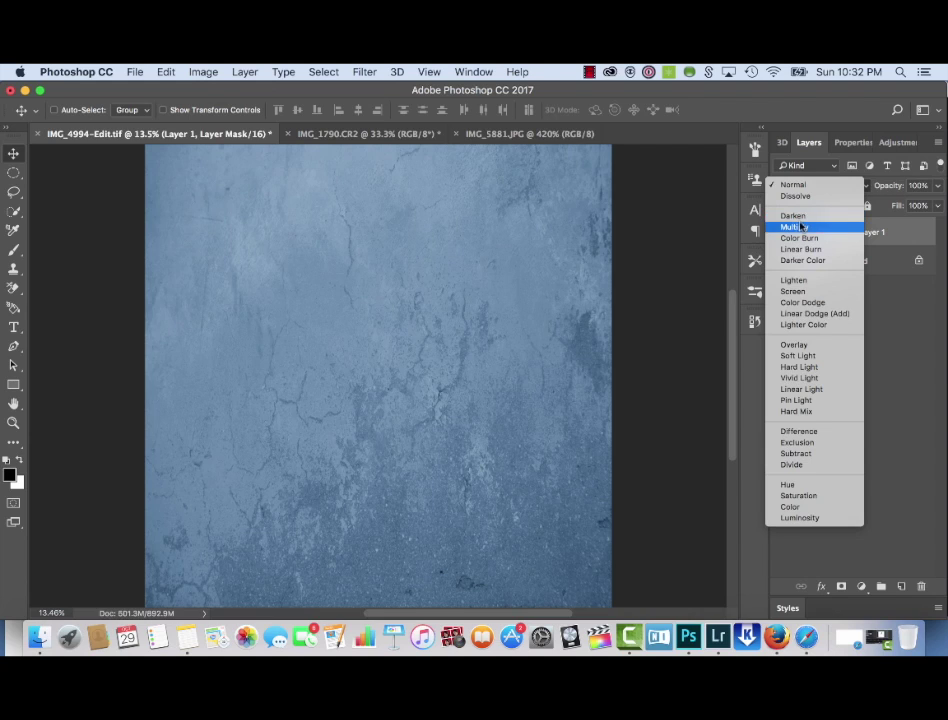
pyautogui.click(801, 227)
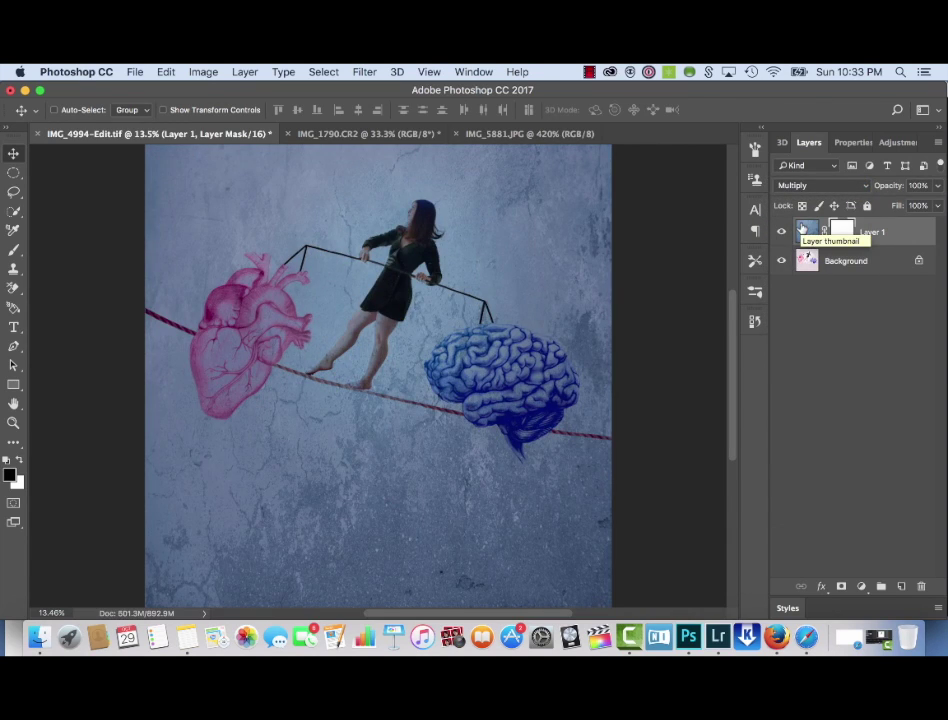
pyautogui.click(803, 229)
pyautogui.press('super+m')
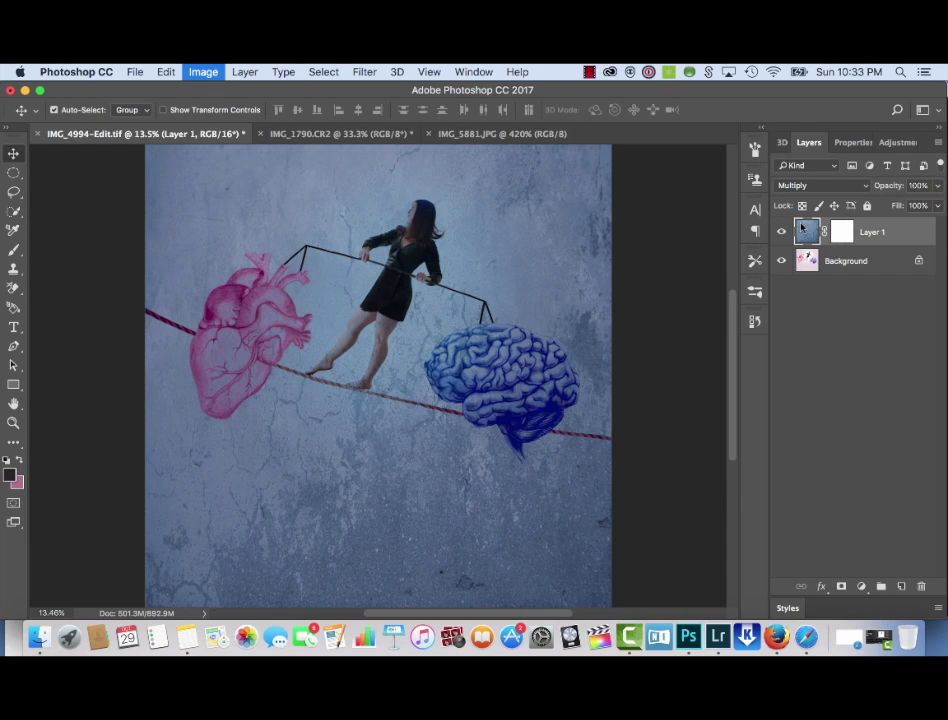
pyautogui.moveTo(700, 134); pyautogui.dragTo(763, 131)
pyautogui.moveTo(718, 303); pyautogui.dragTo(707, 275)
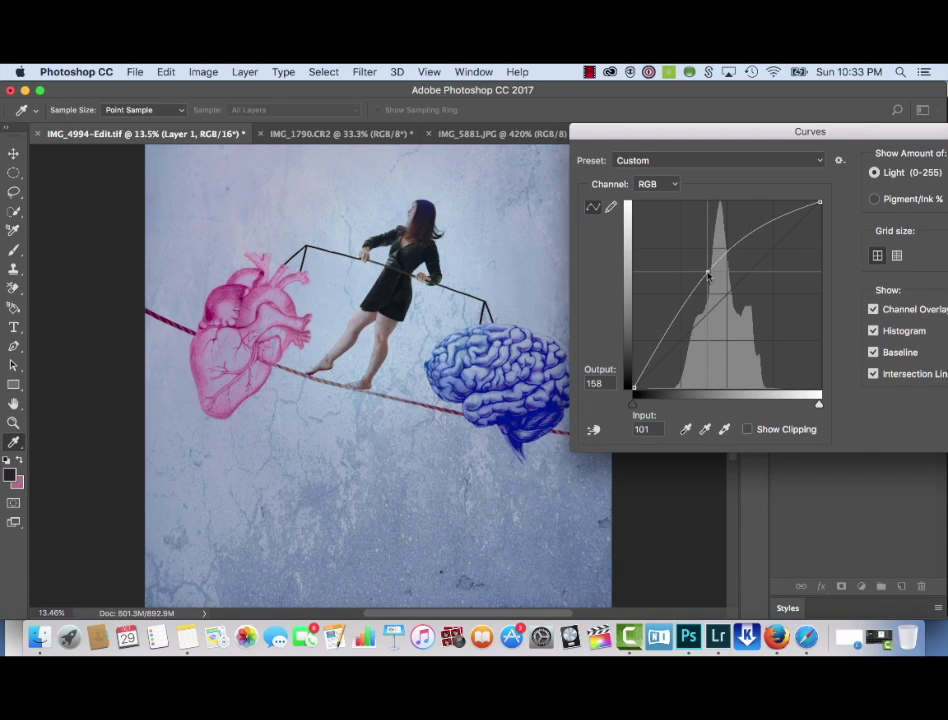
pyautogui.moveTo(707, 275); pyautogui.dragTo(703, 268)
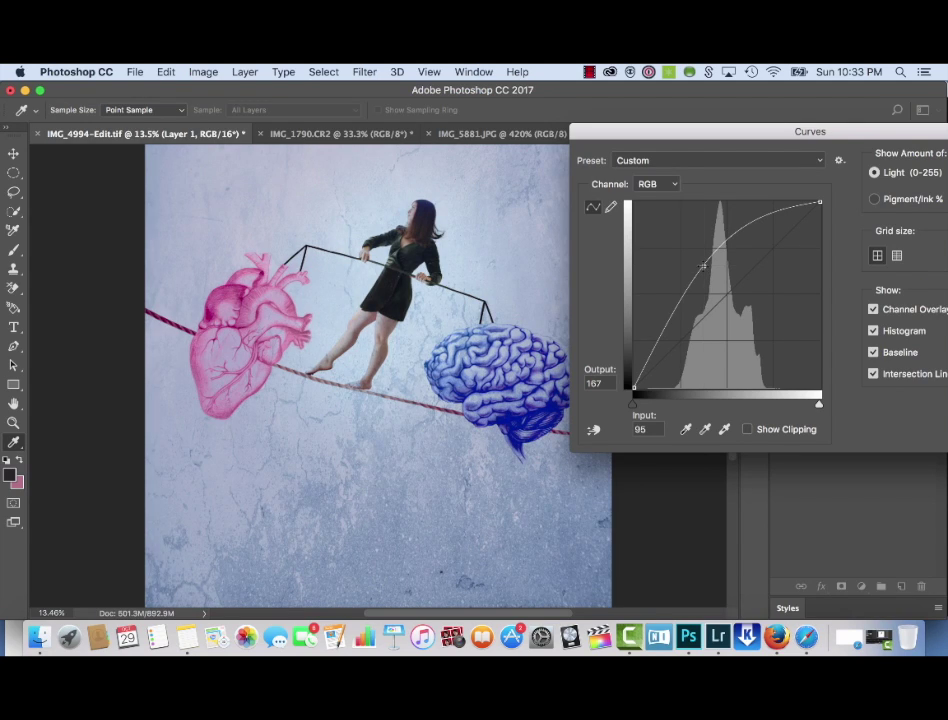
# Pull the white end of the texture layer's RGB curve far down so the curve bends below its midtone point
pyautogui.moveTo(819, 203); pyautogui.dragTo(836, 282)
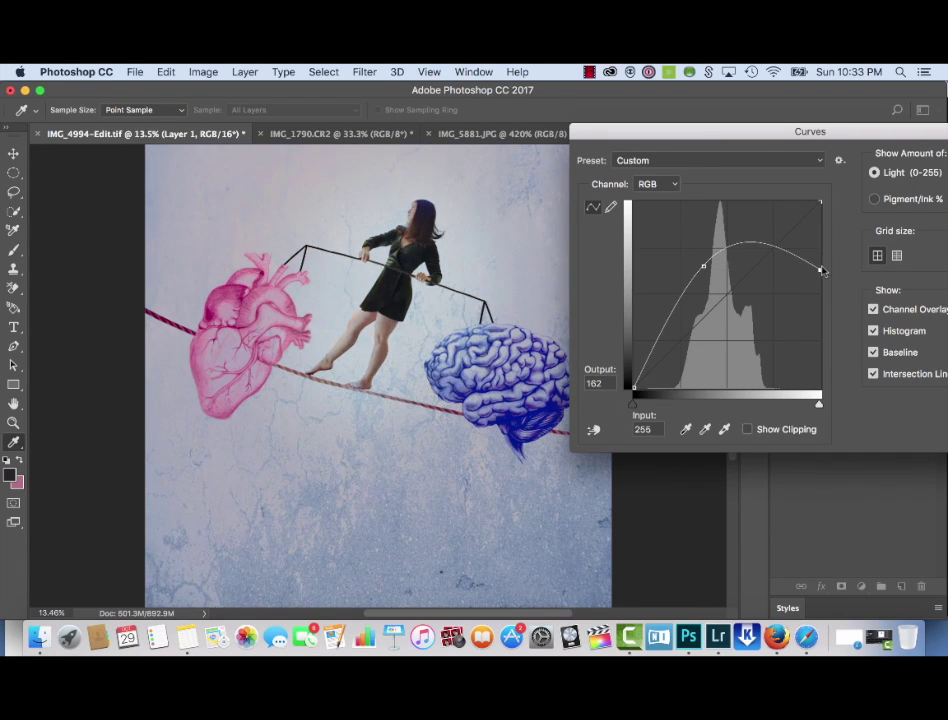
pyautogui.moveTo(822, 270); pyautogui.dragTo(833, 318)
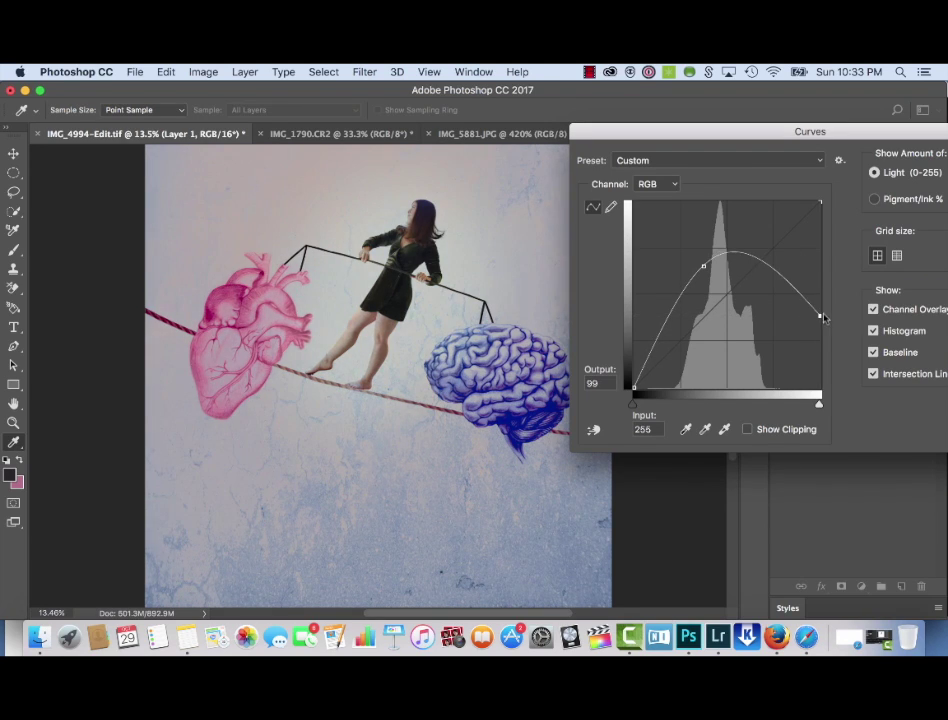
pyautogui.moveTo(820, 315); pyautogui.dragTo(820, 352)
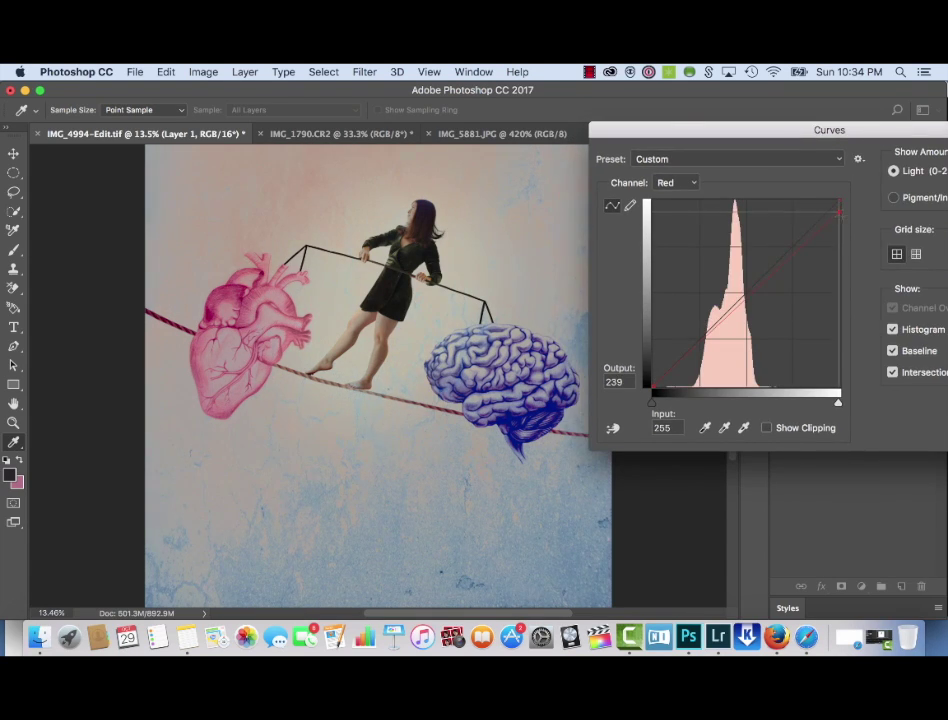
# Shape the texture's Red channel curve by lowering its white end, moving its black end inward and adding a midpoint
pyautogui.moveTo(842, 218)
pyautogui.mouseDown()
pyautogui.moveTo(847, 241)
pyautogui.moveTo(843, 220)
pyautogui.mouseUp()
pyautogui.moveTo(653, 386)
pyautogui.mouseDown()
pyautogui.moveTo(653, 372)
pyautogui.moveTo(662, 387)
pyautogui.mouseUp()
pyautogui.click(751, 294)
# Move the Green channel curve's white end to input 240 and adjust the curve's black end and midpoint
pyautogui.click(683, 183)
pyautogui.click(697, 193)
pyautogui.moveTo(840, 200); pyautogui.dragTo(828, 203)
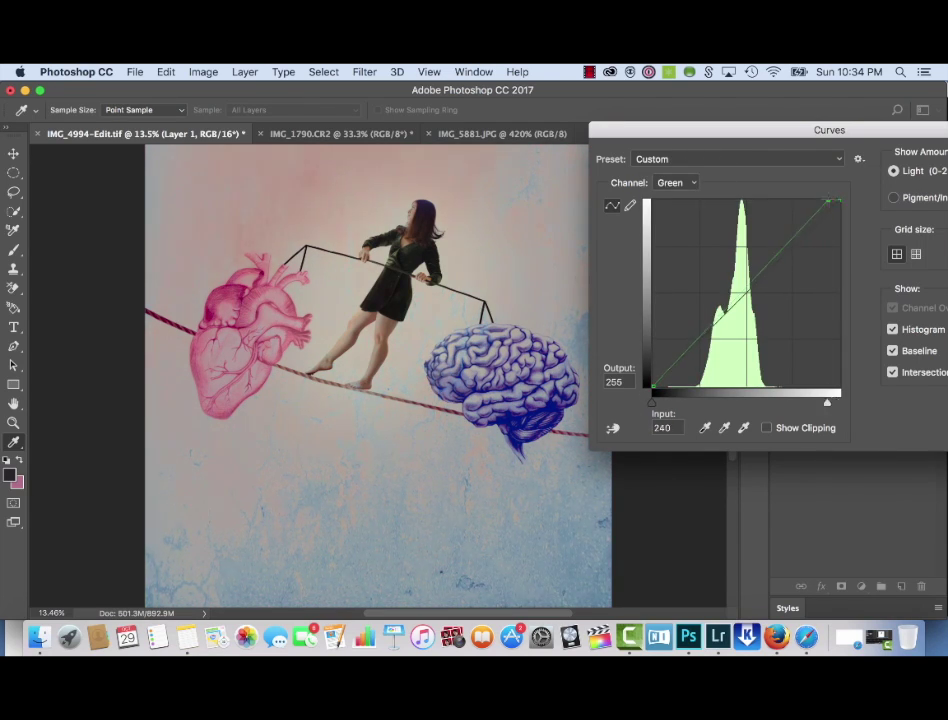
pyautogui.moveTo(653, 386); pyautogui.dragTo(612, 411)
pyautogui.moveTo(749, 286); pyautogui.dragTo(746, 290)
# Raise the black end of the Blue channel curve, apply Curves and compare the composite with and without the texture layer
pyautogui.hotkey('alt', '5')
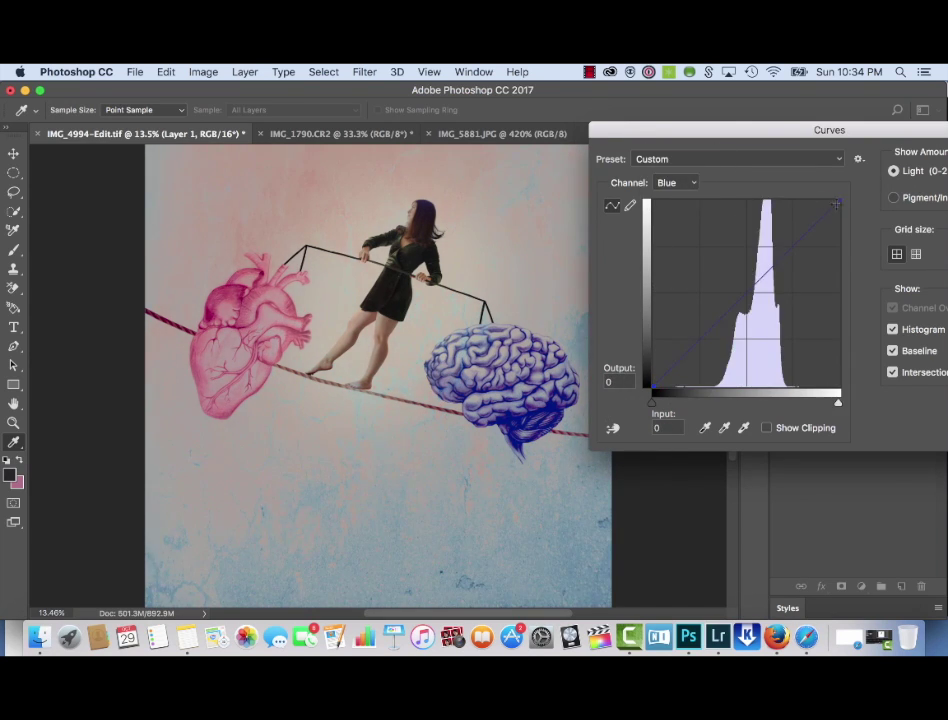
pyautogui.moveTo(652, 388)
pyautogui.mouseDown()
pyautogui.moveTo(653, 358)
pyautogui.moveTo(641, 364)
pyautogui.moveTo(652, 364)
pyautogui.mouseUp()
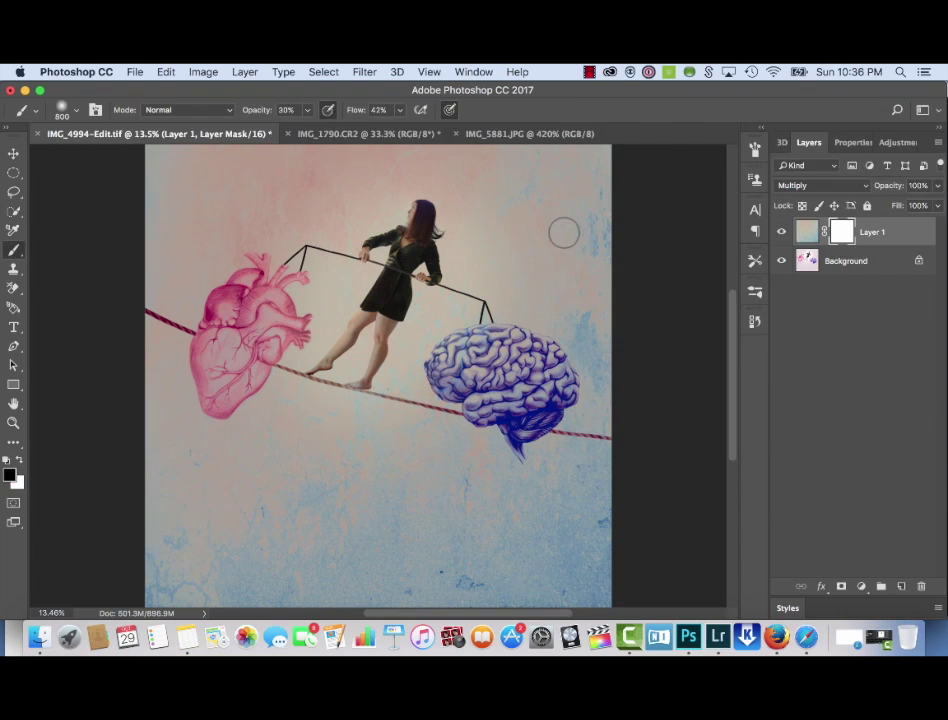
pyautogui.click(780, 233)
pyautogui.click(780, 233)
# Duplicate the color-adjusted texture layer and flip the copy horizontally
pyautogui.moveTo(865, 233); pyautogui.dragTo(901, 586)
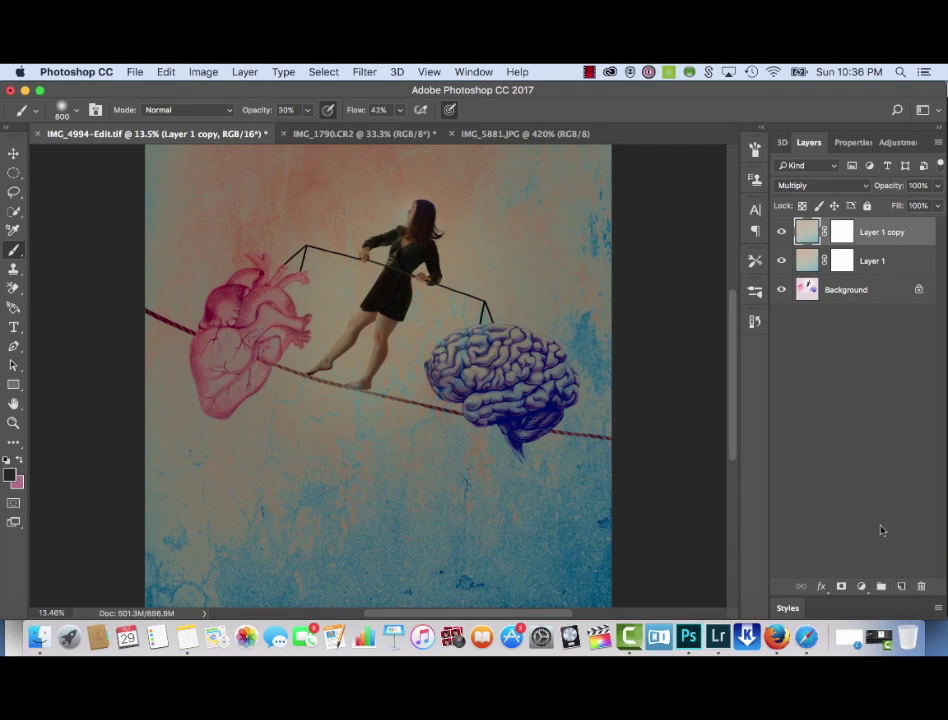
pyautogui.press('super+z')
pyautogui.press('super+z')
pyautogui.press('super+t')
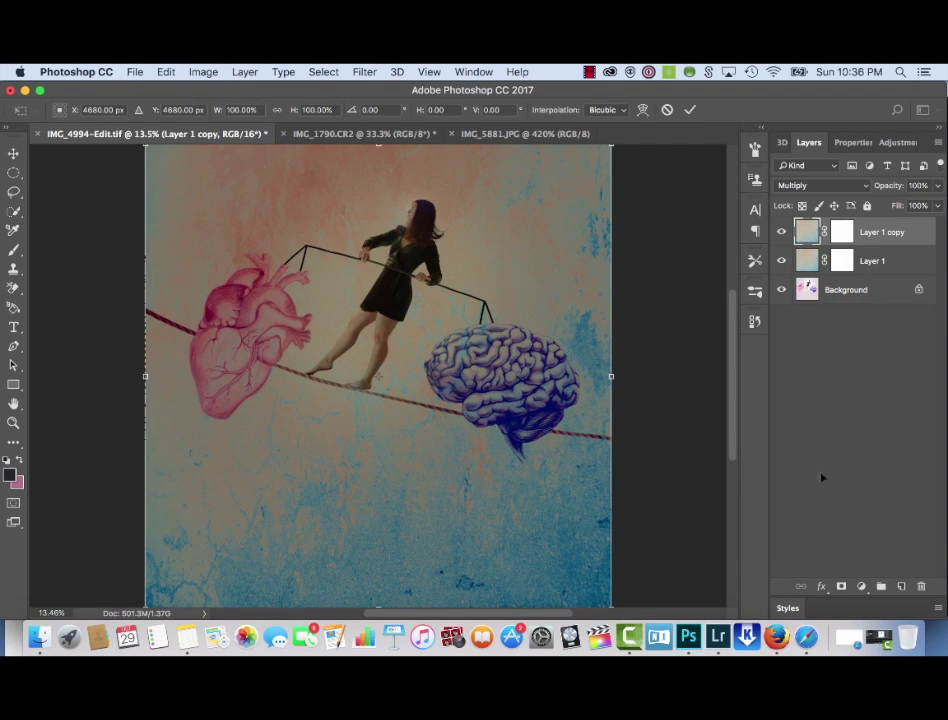
pyautogui.click(166, 71)
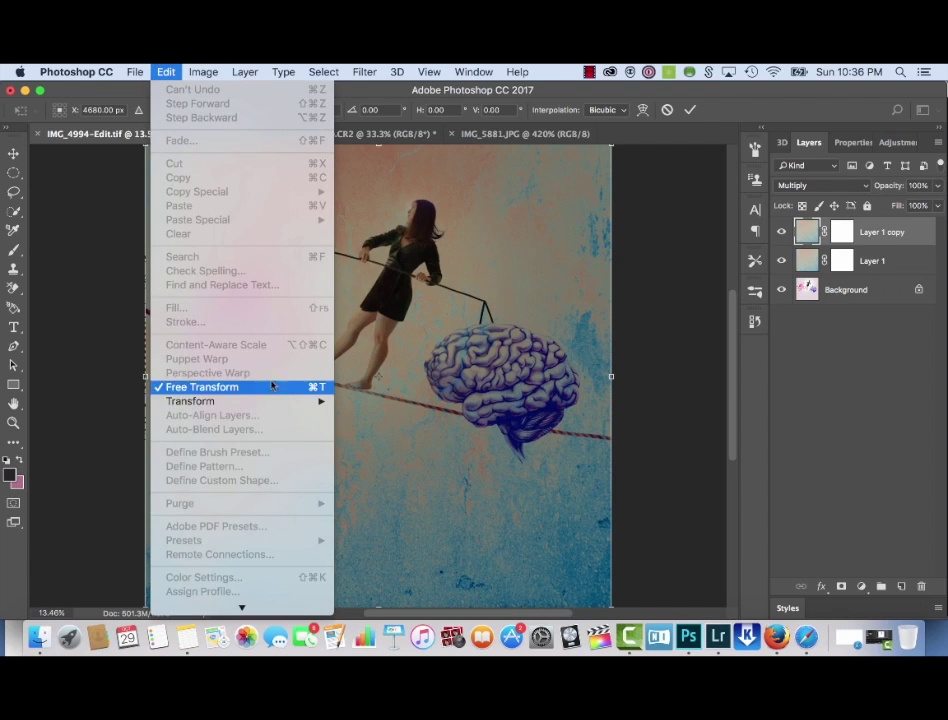
pyautogui.moveTo(317, 401)
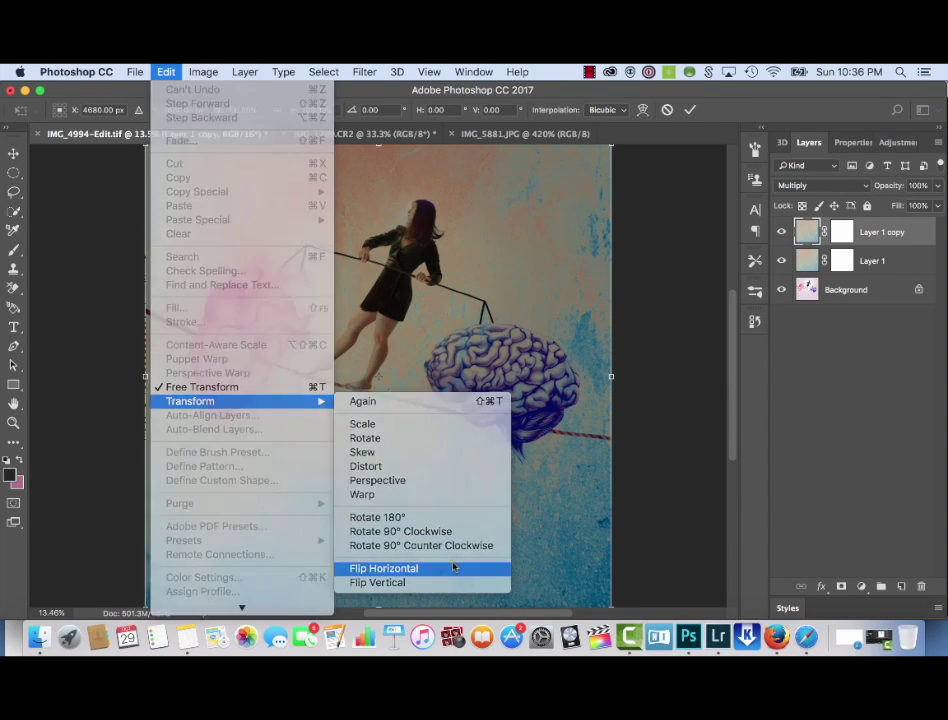
pyautogui.click(451, 567)
pyautogui.press('Return')
# Brighten the flipped texture copy by lifting its midtones with Curves
pyautogui.press('super+m')
pyautogui.moveTo(803, 276); pyautogui.dragTo(785, 252)
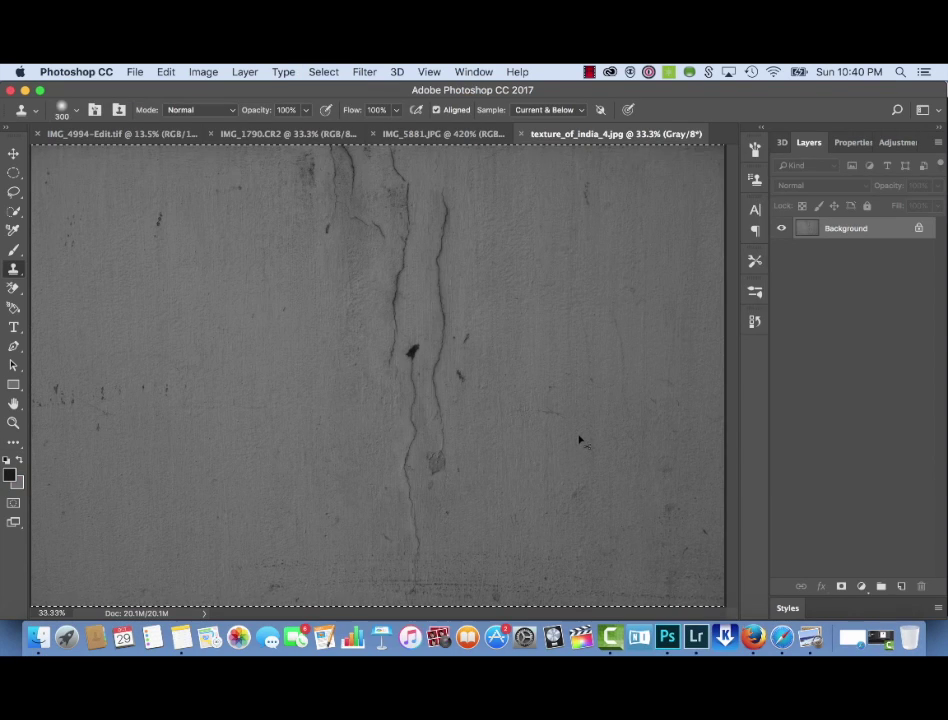
# Copy the whole texture_of_india_4.jpg image, close it and paste the gray texture into the composite
pyautogui.press('super+c')
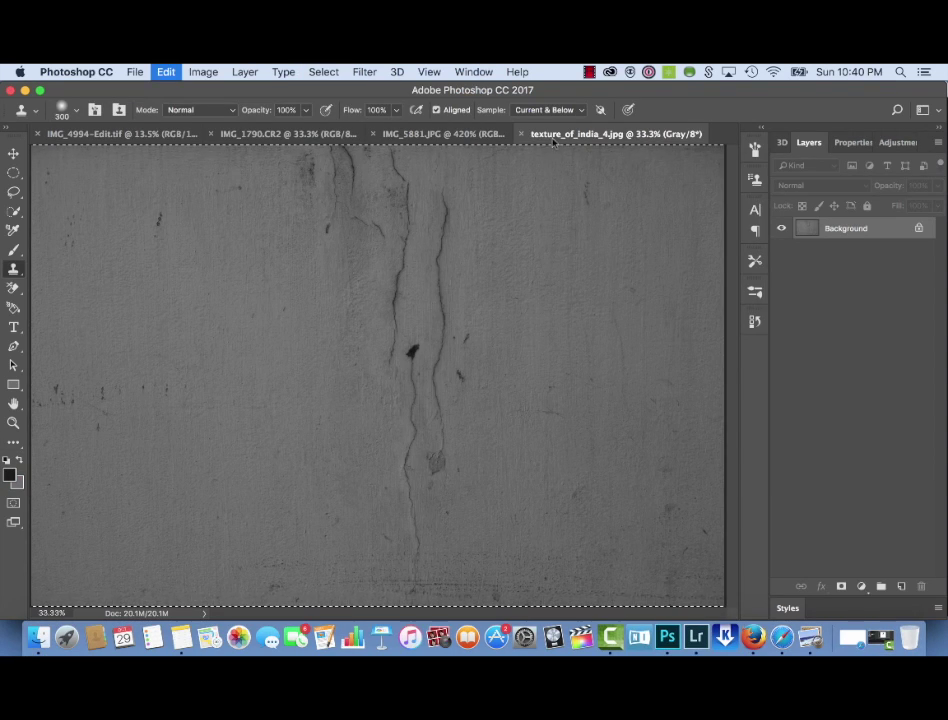
pyautogui.click(522, 134)
pyautogui.press('super+v')
# Rotate the pasted gray texture 180° and scale it to cover the whole canvas
pyautogui.press('super+t')
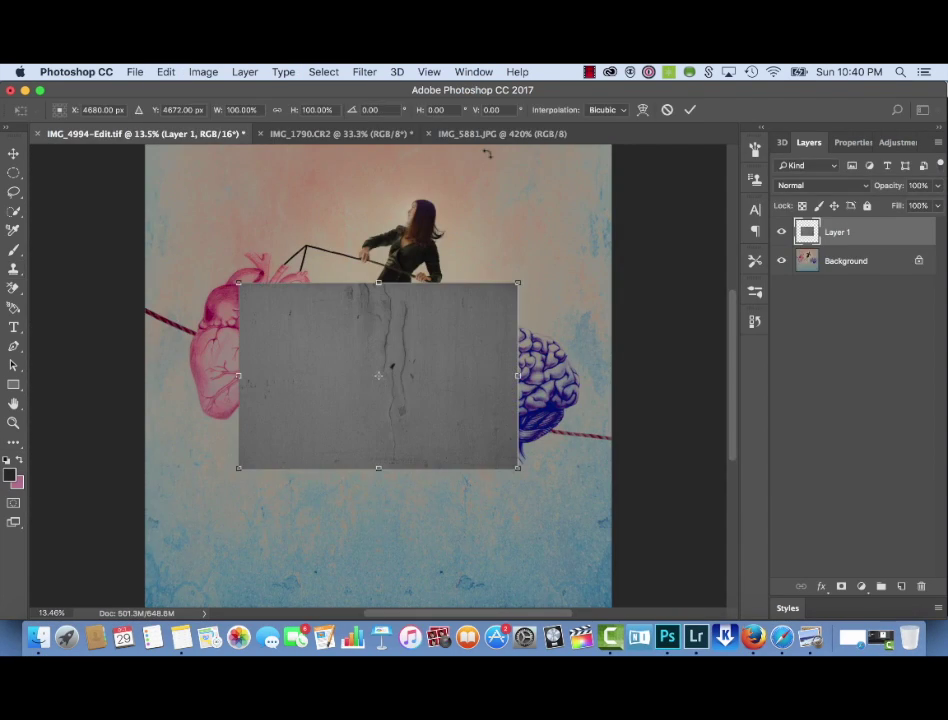
pyautogui.click(165, 72)
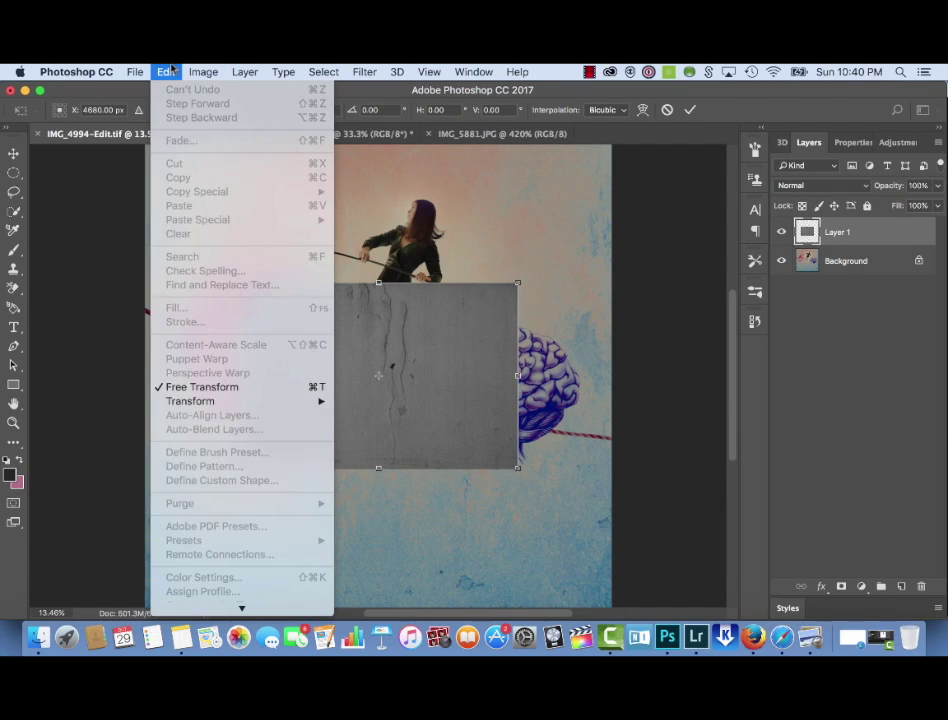
pyautogui.moveTo(288, 401)
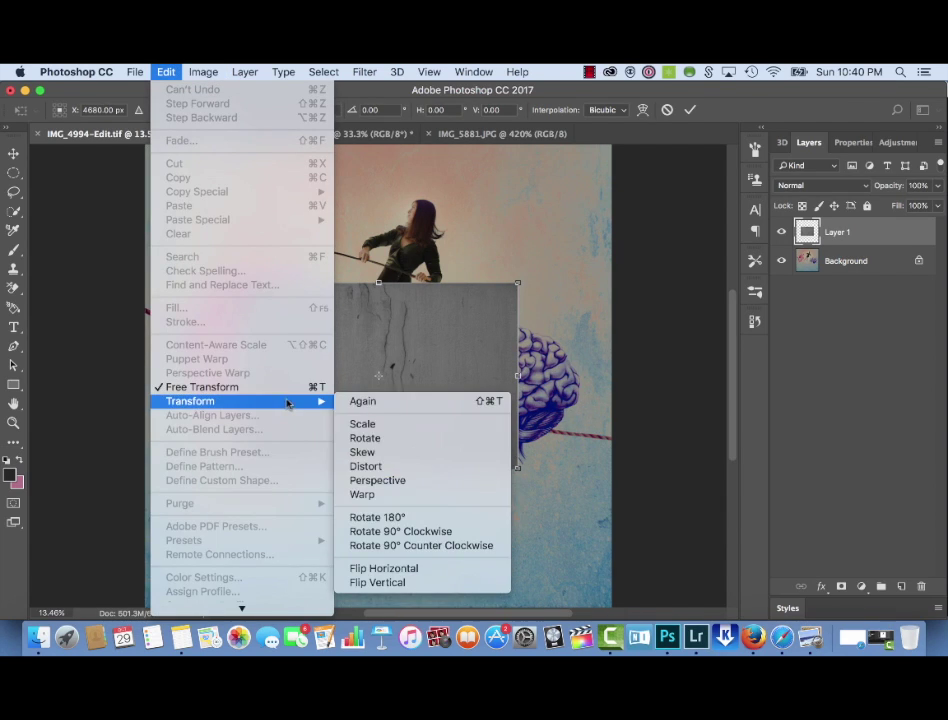
pyautogui.click(429, 518)
pyautogui.moveTo(463, 406); pyautogui.dragTo(377, 277)
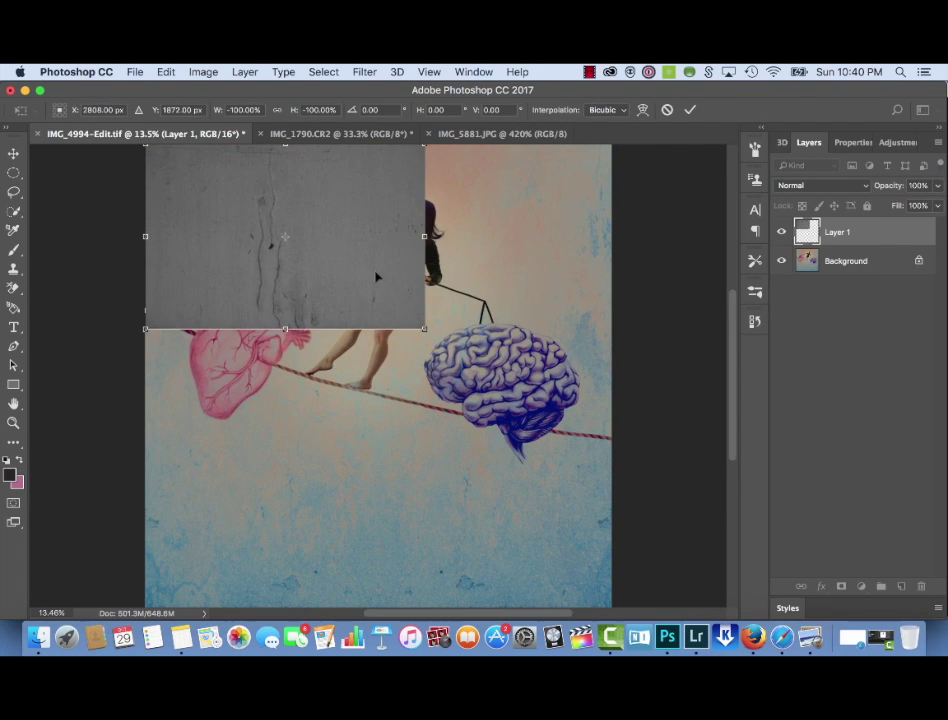
pyautogui.moveTo(424, 328); pyautogui.dragTo(604, 598)
pyautogui.press('Return')
pyautogui.press('s')
# Try the Multiply blend mode on the gray texture layer and compare the composite with and without it
pyautogui.click(820, 185)
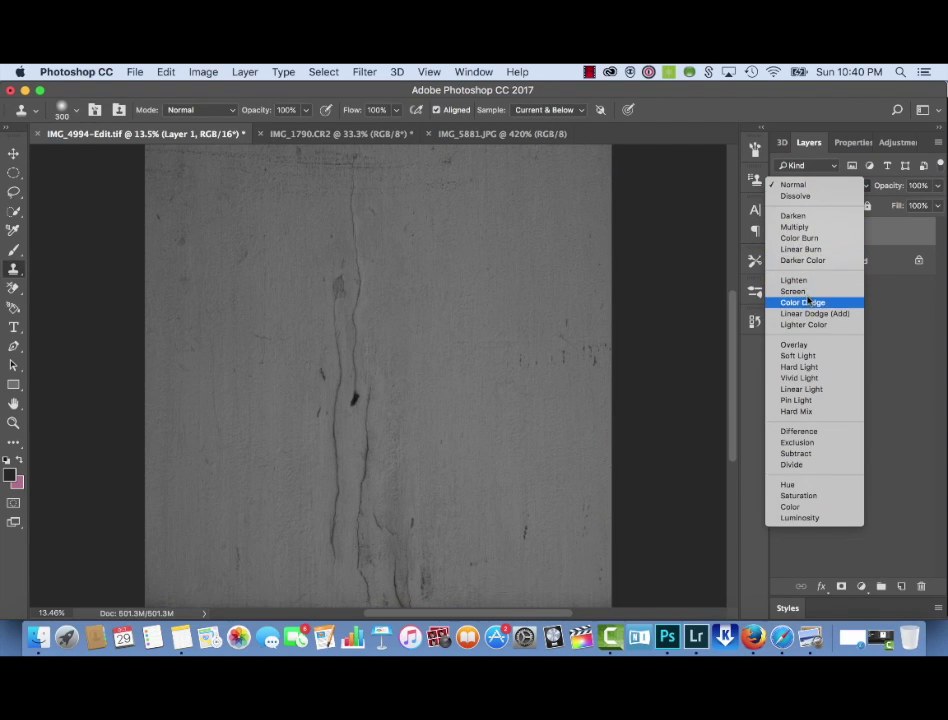
pyautogui.click(795, 227)
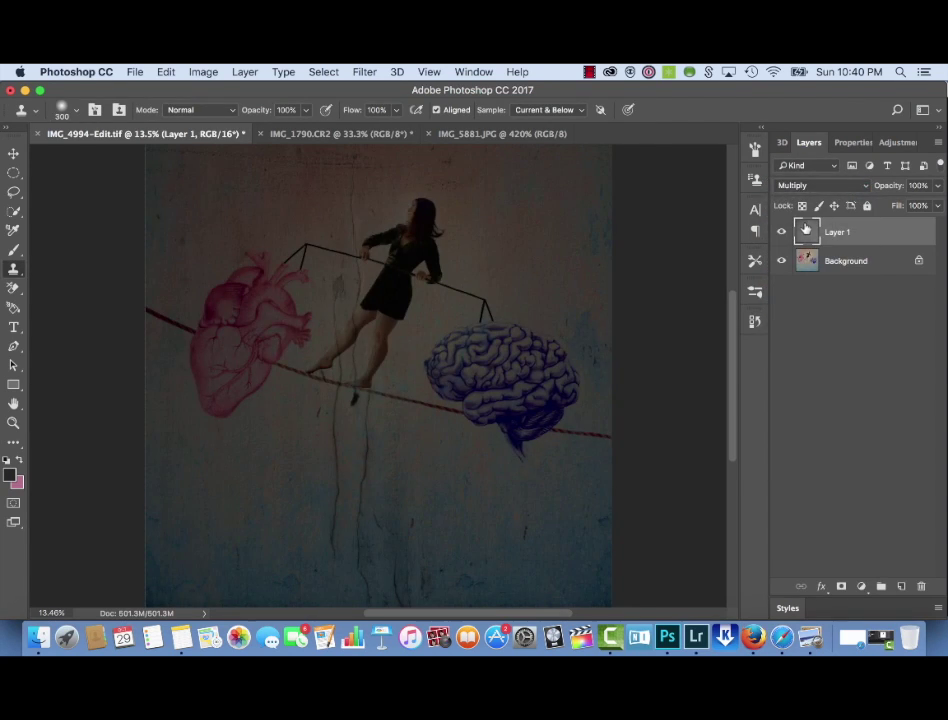
pyautogui.click(781, 232)
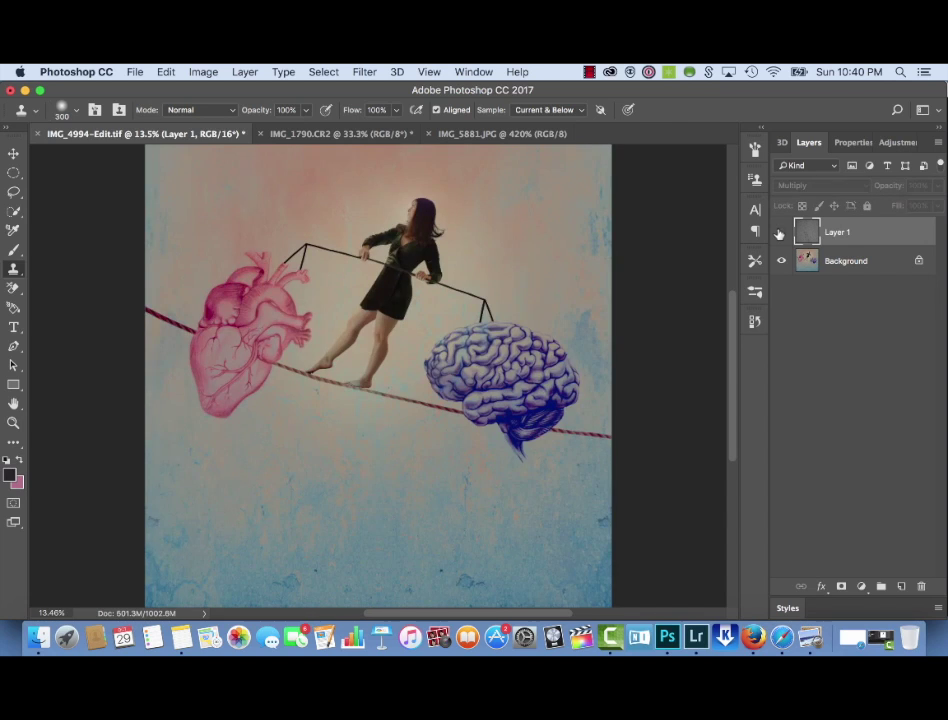
pyautogui.click(781, 232)
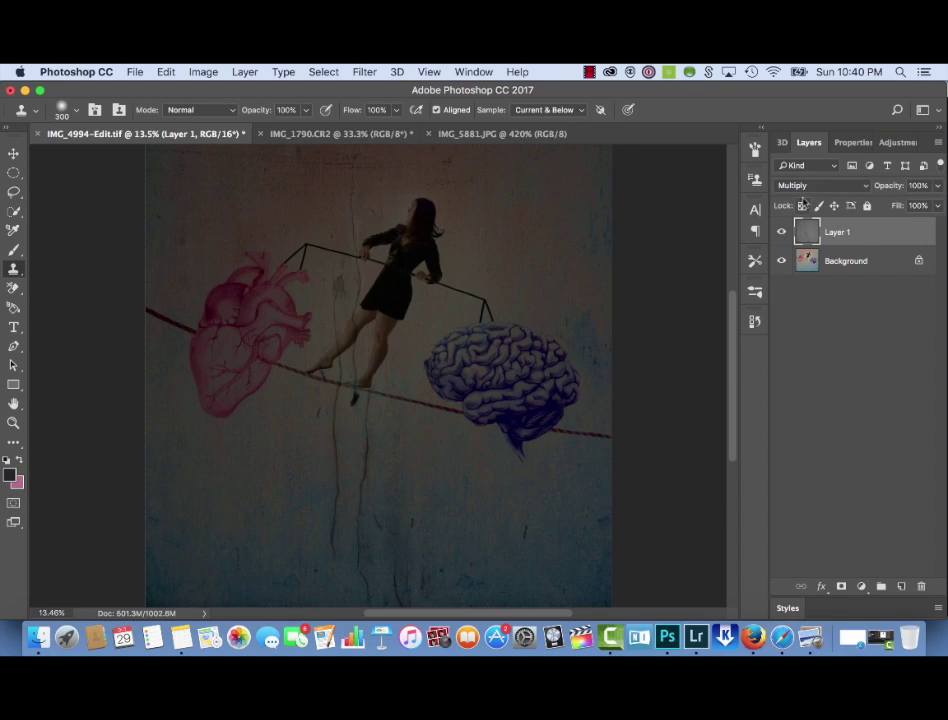
# Set the gray texture layer's blend mode to Soft Light and compare the composite with and without it
pyautogui.click(805, 186)
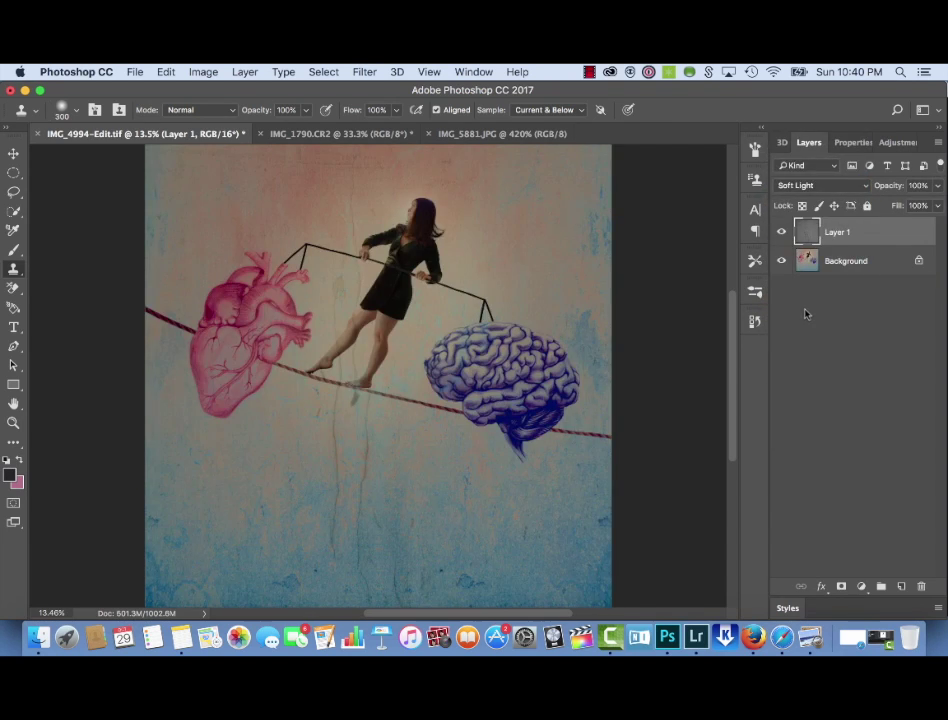
pyautogui.press('super+z')
pyautogui.press('super+z')
pyautogui.click(779, 233)
pyautogui.click(779, 234)
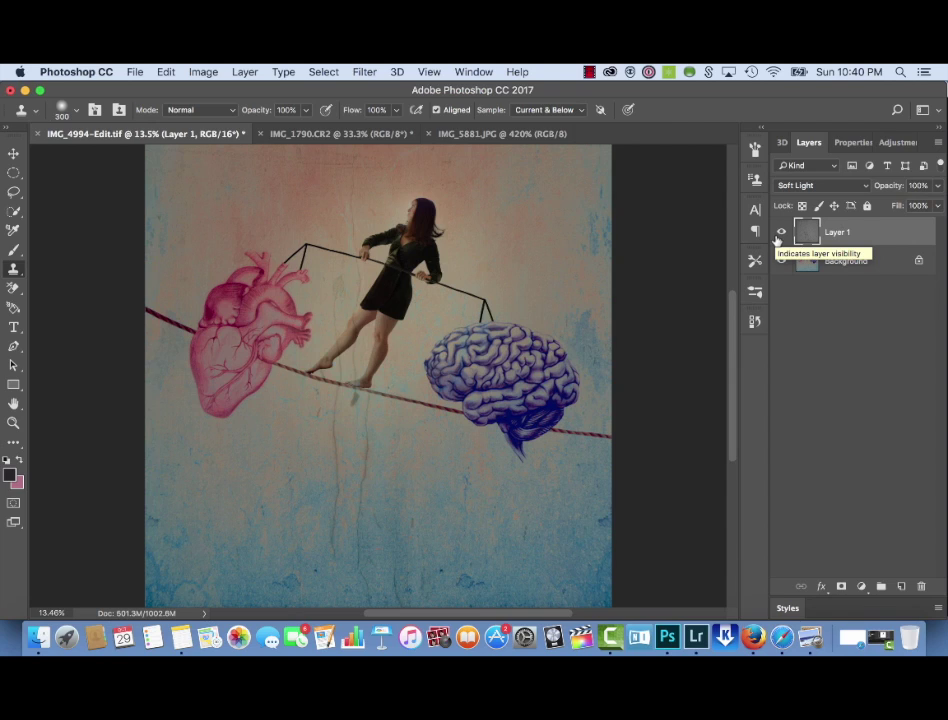
pyautogui.click(778, 238)
pyautogui.click(778, 238)
pyautogui.click(778, 238)
pyautogui.click(778, 238)
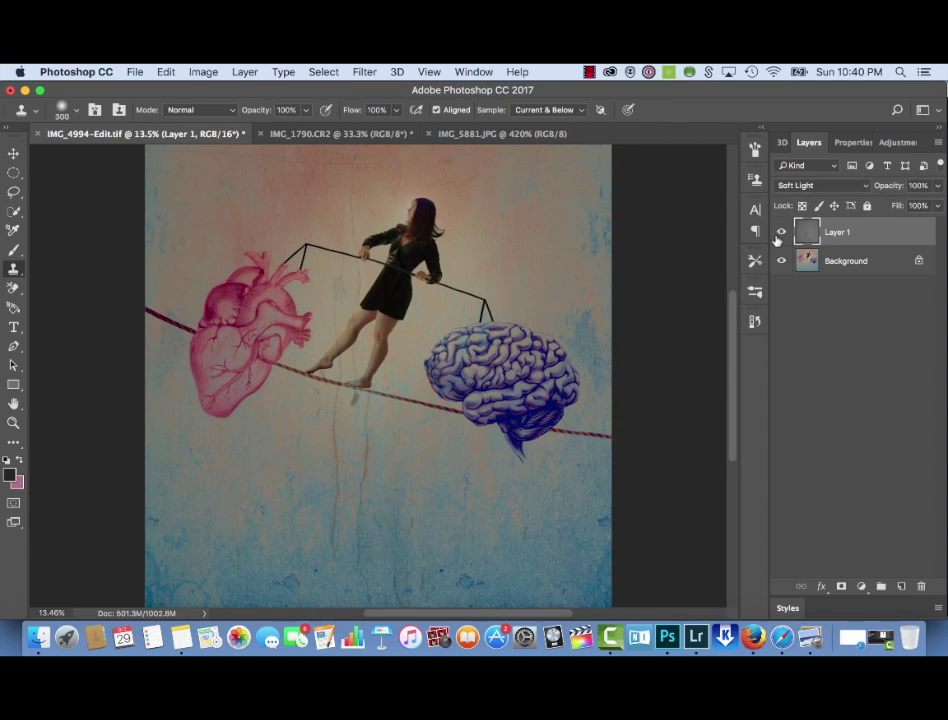
pyautogui.click(778, 238)
pyautogui.click(778, 238)
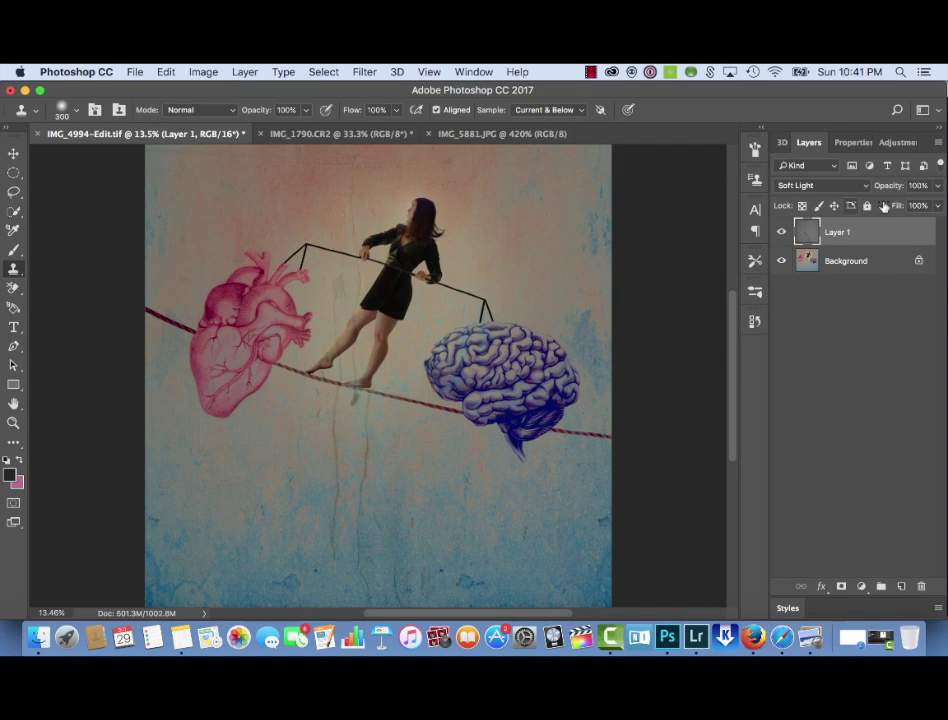
# Lower the gray texture layer's fill to 66% and its opacity to 78%
pyautogui.click(937, 206)
pyautogui.click(914, 223)
pyautogui.click(937, 203)
pyautogui.click(937, 186)
pyautogui.moveTo(931, 200); pyautogui.dragTo(922, 203)
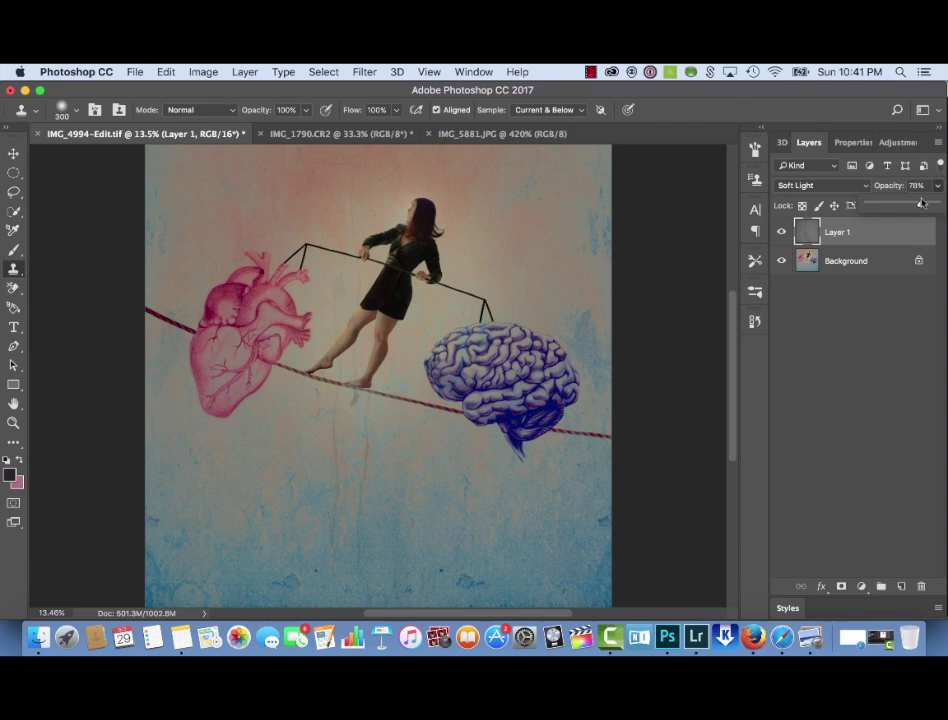
# Compare the composite with and without the softened gray texture to judge its subtlety on the background and woman
pyautogui.click(783, 231)
pyautogui.click(783, 231)
pyautogui.click(783, 231)
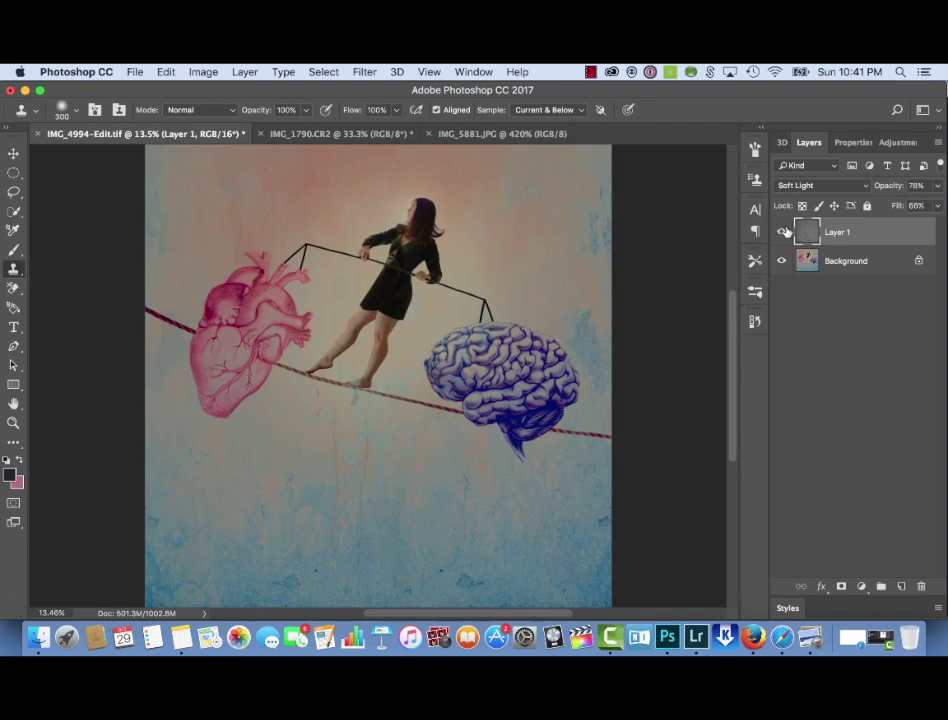
pyautogui.click(784, 231)
pyautogui.click(784, 231)
pyautogui.click(784, 231)
pyautogui.click(784, 231)
pyautogui.click(784, 231)
pyautogui.click(784, 231)
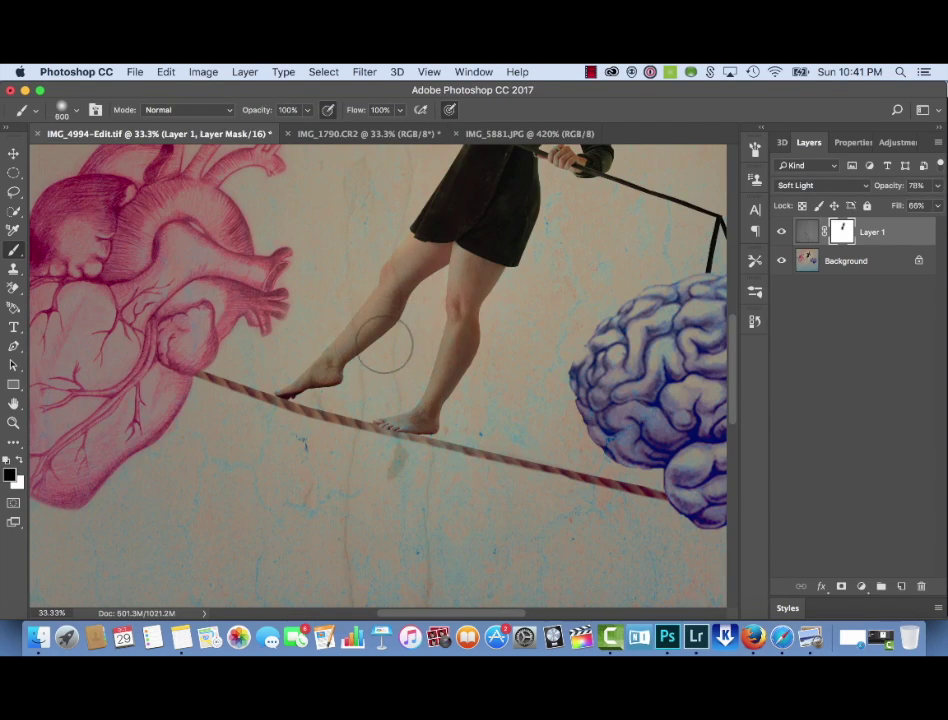
# Refine the gray texture's mask around the woman's legs with a 400-pixel brush and compare with the layer hidden
pyautogui.press('[')
pyautogui.press('[')
pyautogui.press('[')
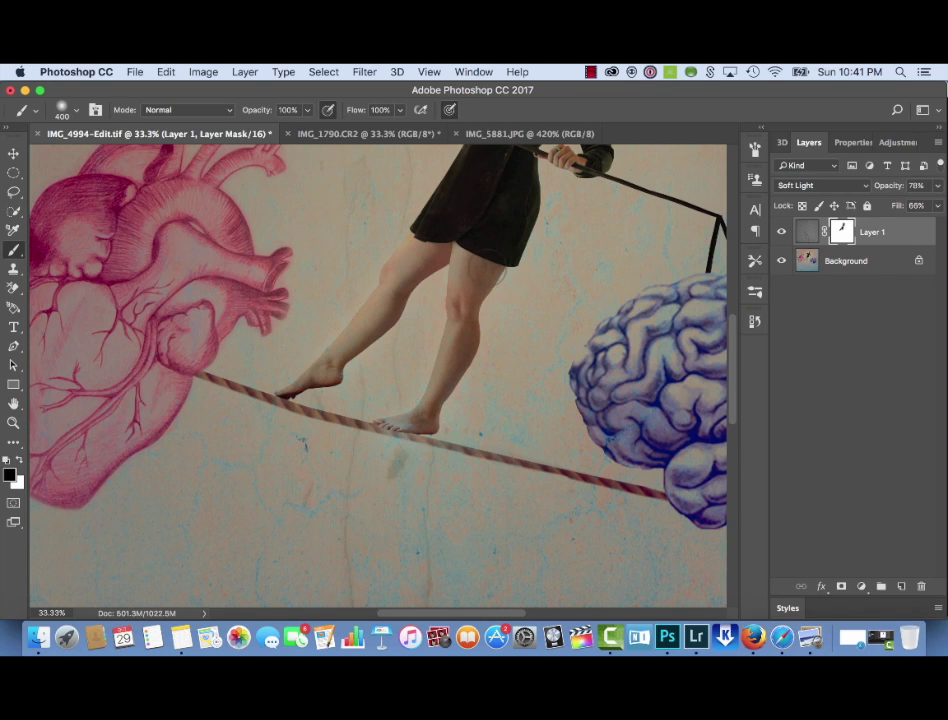
pyautogui.press('x')
pyautogui.click(782, 232)
pyautogui.click(782, 232)
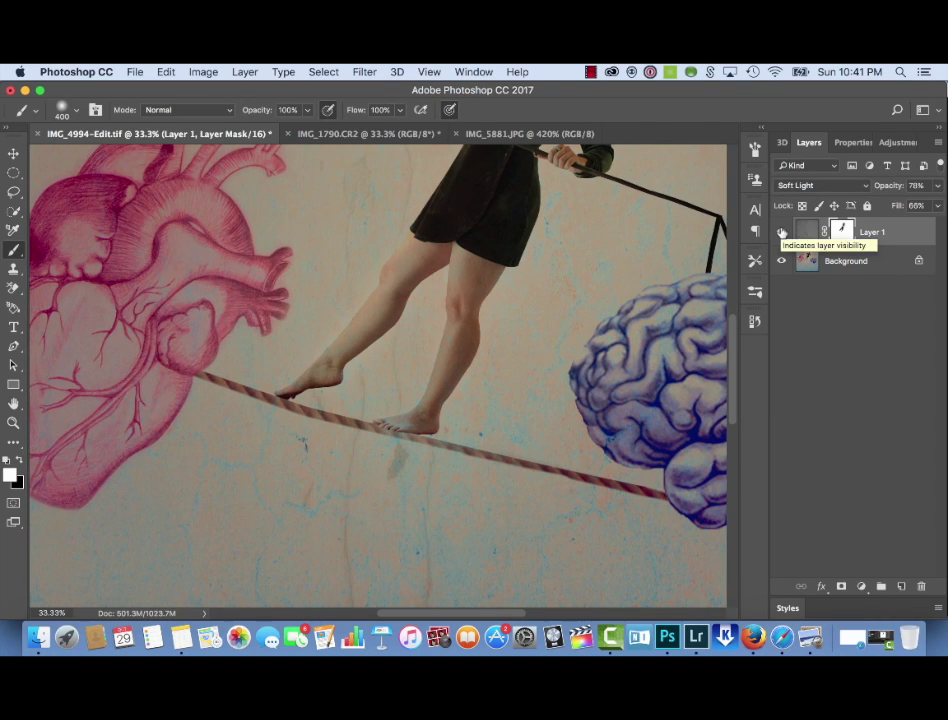
pyautogui.press('x')
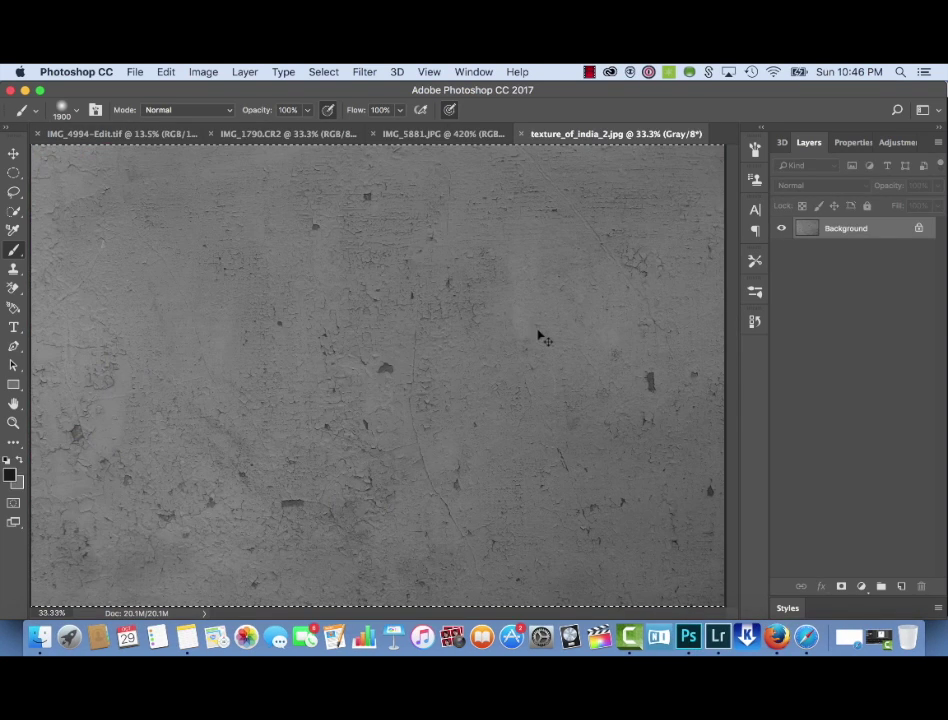
# Copy the entire gray texture_of_india_2.jpg image, close it, and paste it into the IMG_4994-Edit.tif composite
pyautogui.press('super+a')
pyautogui.press('super+c')
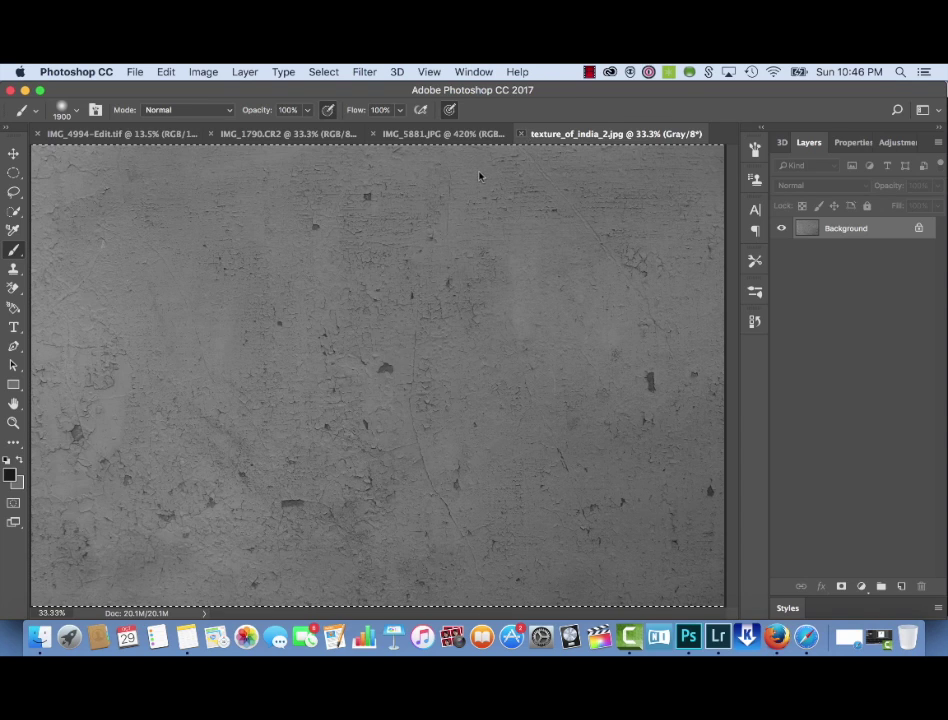
pyautogui.press('super+w')
pyautogui.press('super+v')
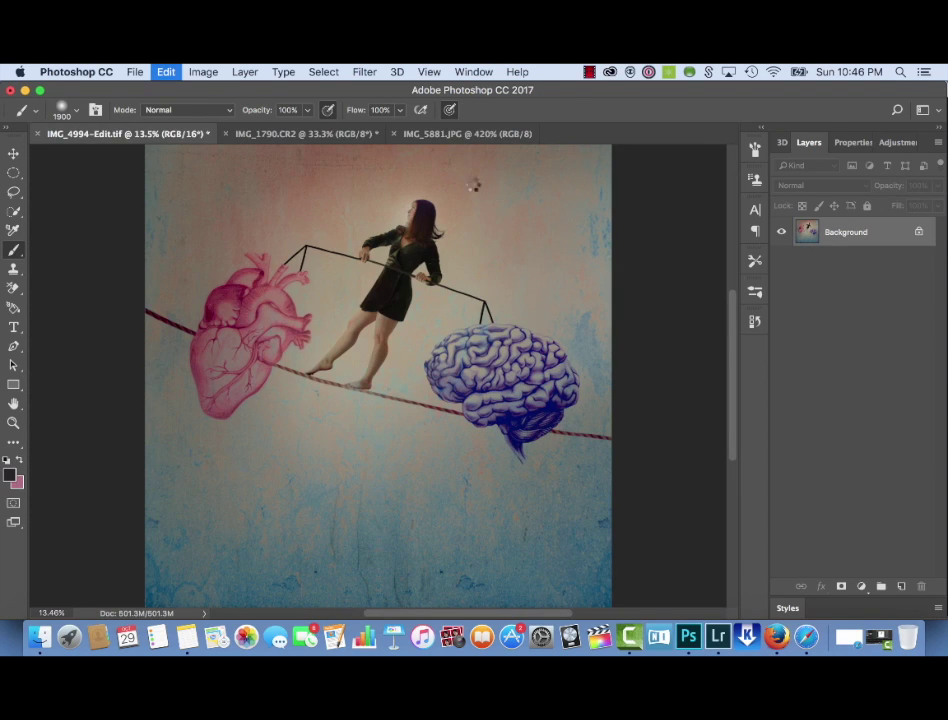
# Align the pasted texture with the composite's upper-left corner and stretch it to cover the whole canvas
pyautogui.press('v')
pyautogui.moveTo(413, 328); pyautogui.dragTo(326, 193)
pyautogui.press('super+t')
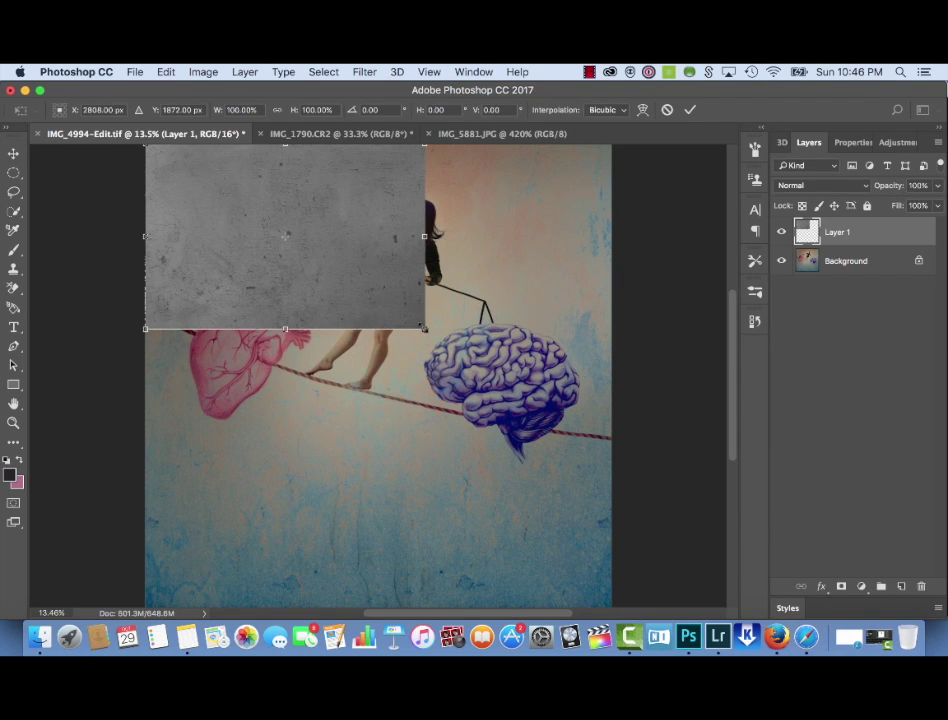
pyautogui.moveTo(424, 328); pyautogui.dragTo(611, 606)
pyautogui.press('Return')
# Set the new texture layer's blend mode to Multiply and brighten the layer with Curves
pyautogui.click(820, 185)
pyautogui.click(794, 226)
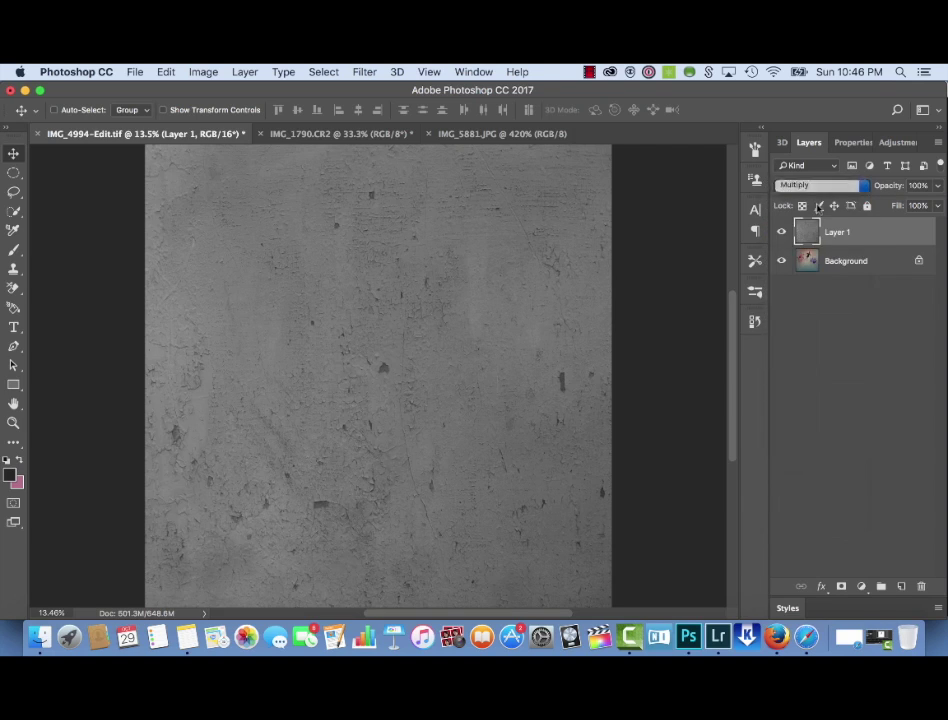
pyautogui.click(806, 187)
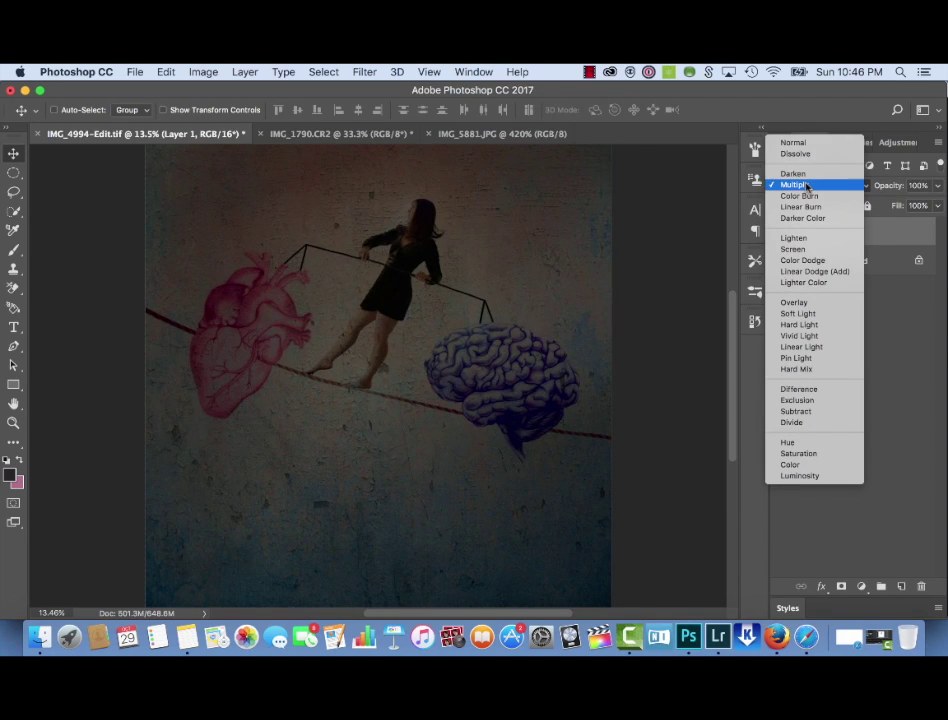
pyautogui.click(745, 248)
pyautogui.press('super+m')
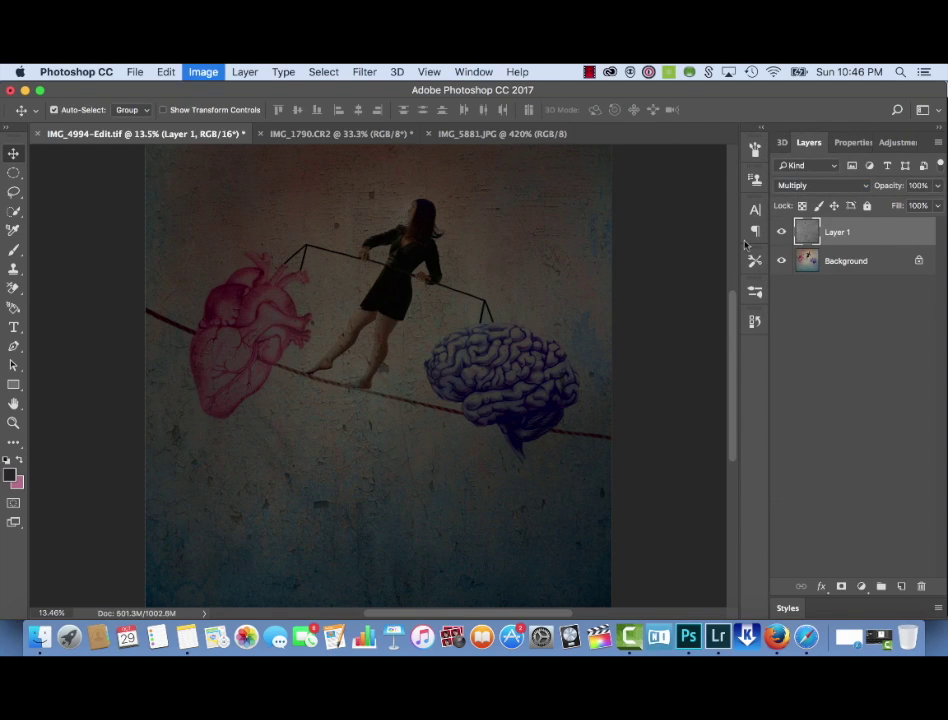
pyautogui.moveTo(560, 150); pyautogui.dragTo(915, 114)
pyautogui.moveTo(739, 279); pyautogui.dragTo(694, 239)
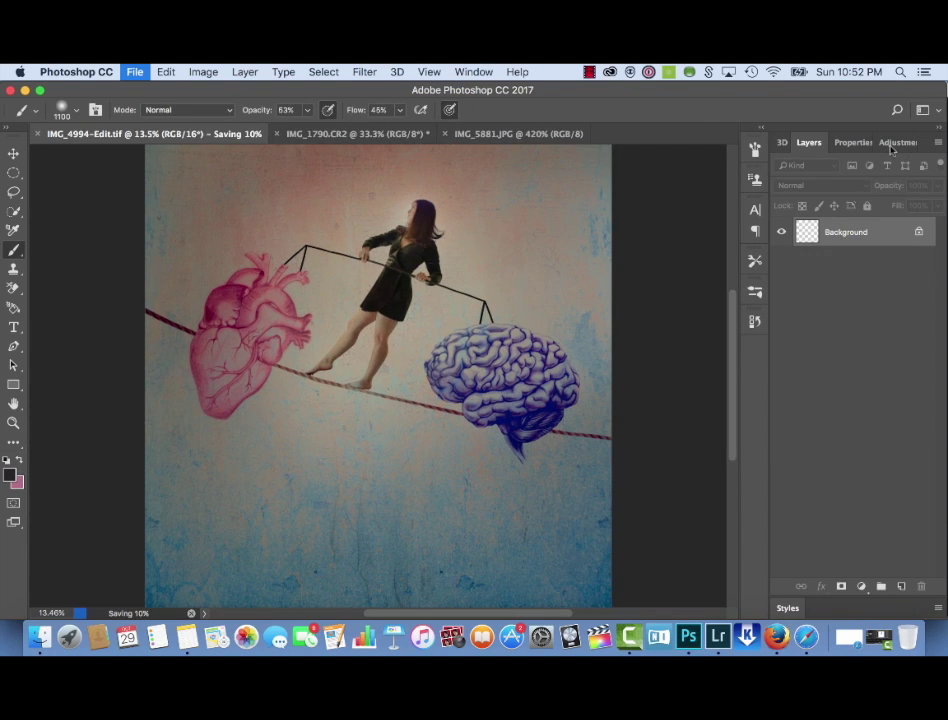
# Add a Selective Color adjustment and set the Reds to Cyan -37% and Magenta +44%, comparing before and after
pyautogui.click(891, 143)
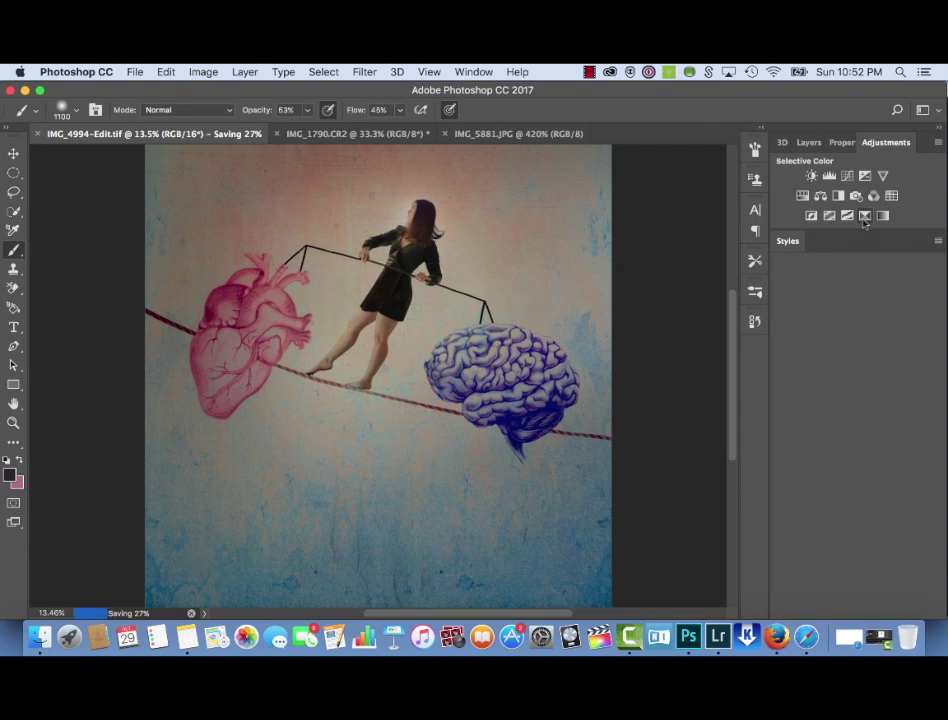
pyautogui.click(860, 214)
pyautogui.moveTo(852, 238); pyautogui.dragTo(822, 240)
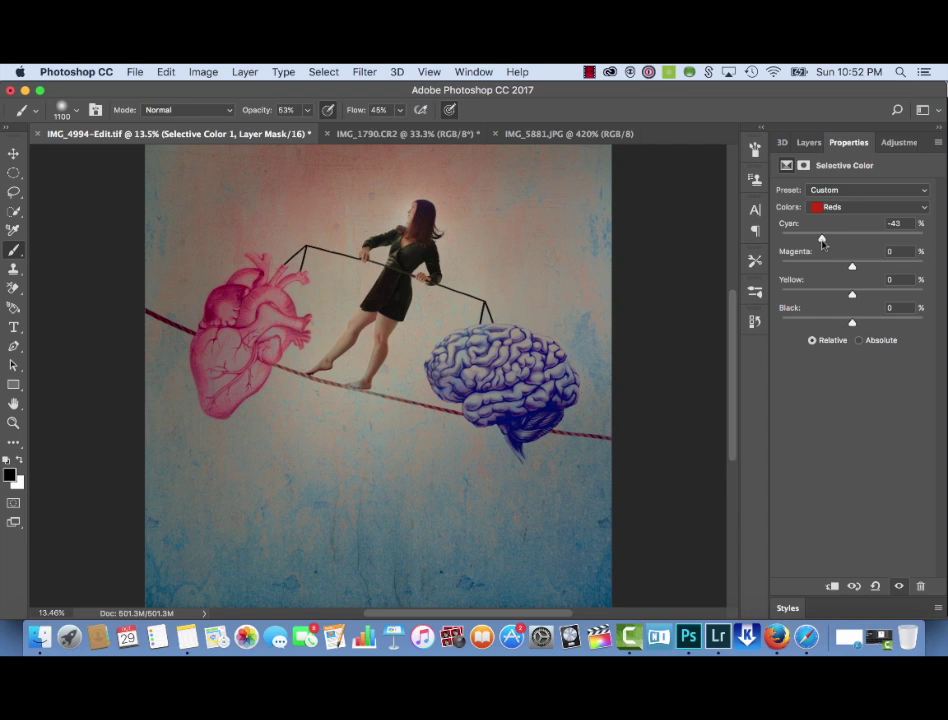
pyautogui.press('super+z')
pyautogui.press('super+z')
pyautogui.press('super+z')
pyautogui.press('super+z')
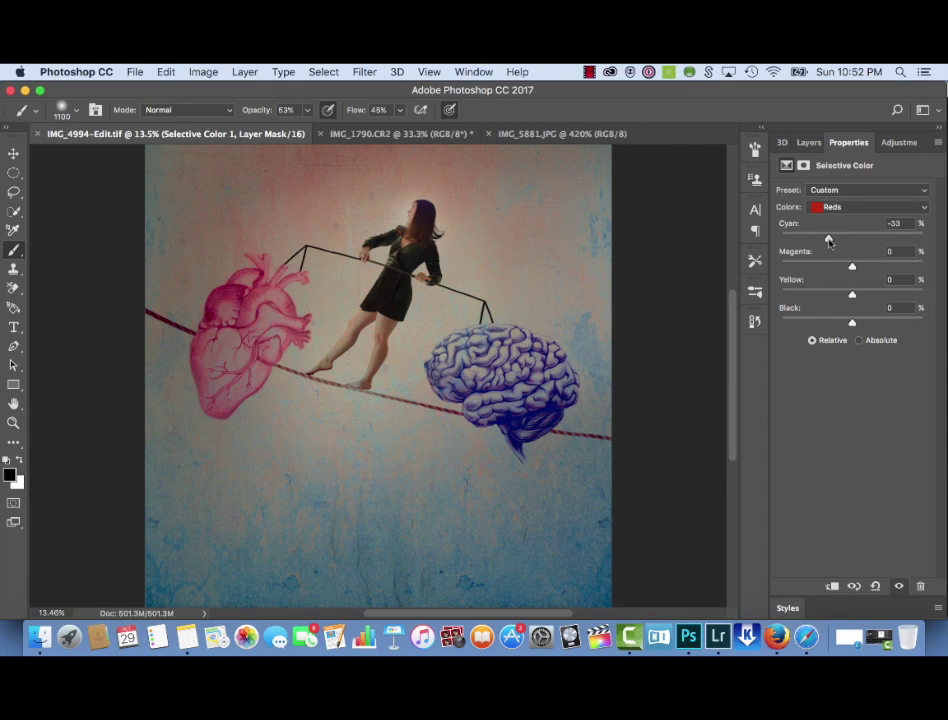
pyautogui.moveTo(827, 241); pyautogui.dragTo(884, 268)
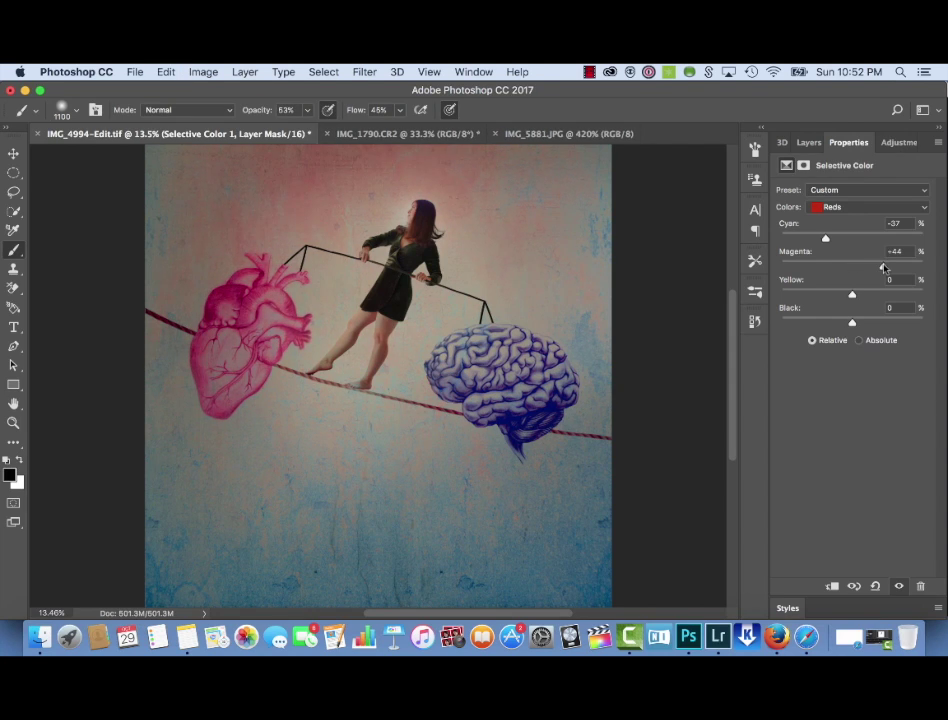
# Set the Selective Color Blues to Cyan +93%, Yellow -50% and Black -50%, and compare with the previous state
pyautogui.click(866, 207)
pyautogui.click(845, 215)
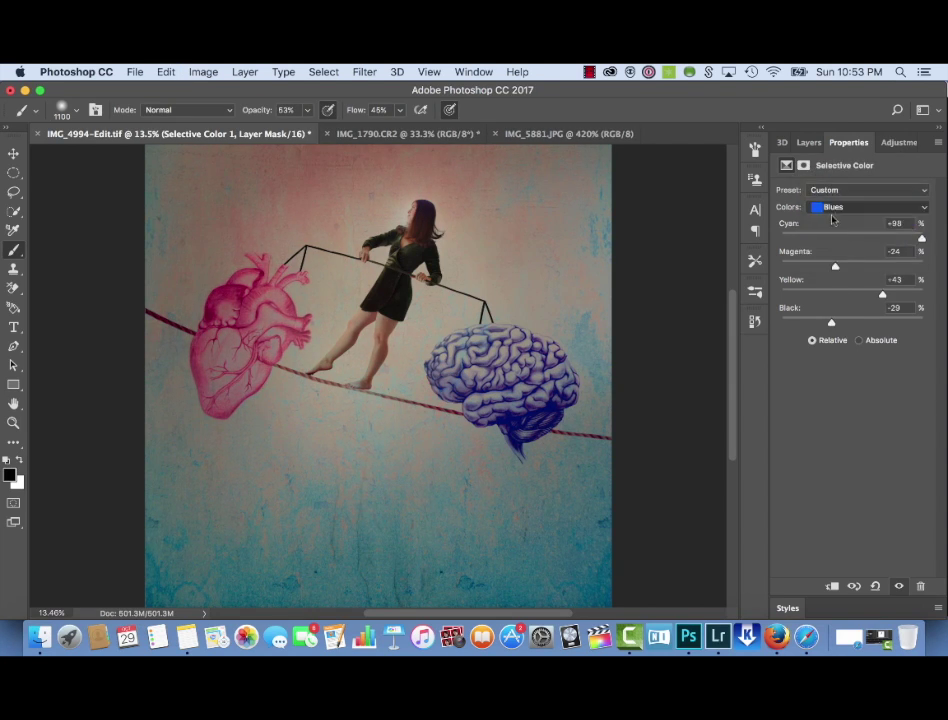
pyautogui.click(919, 238)
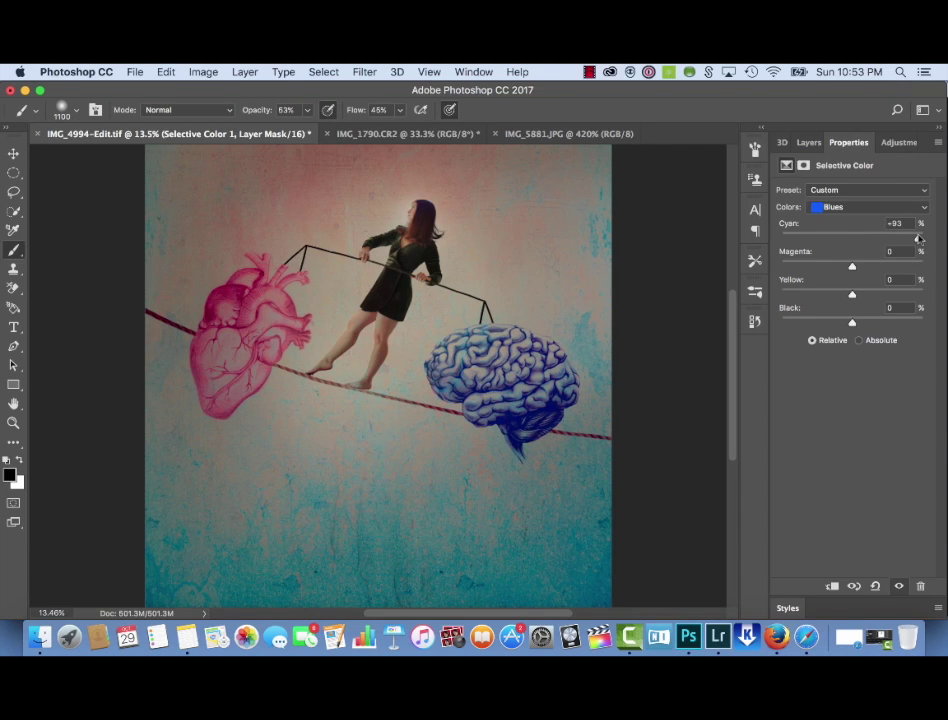
pyautogui.click(817, 295)
pyautogui.click(817, 322)
pyautogui.click(853, 587)
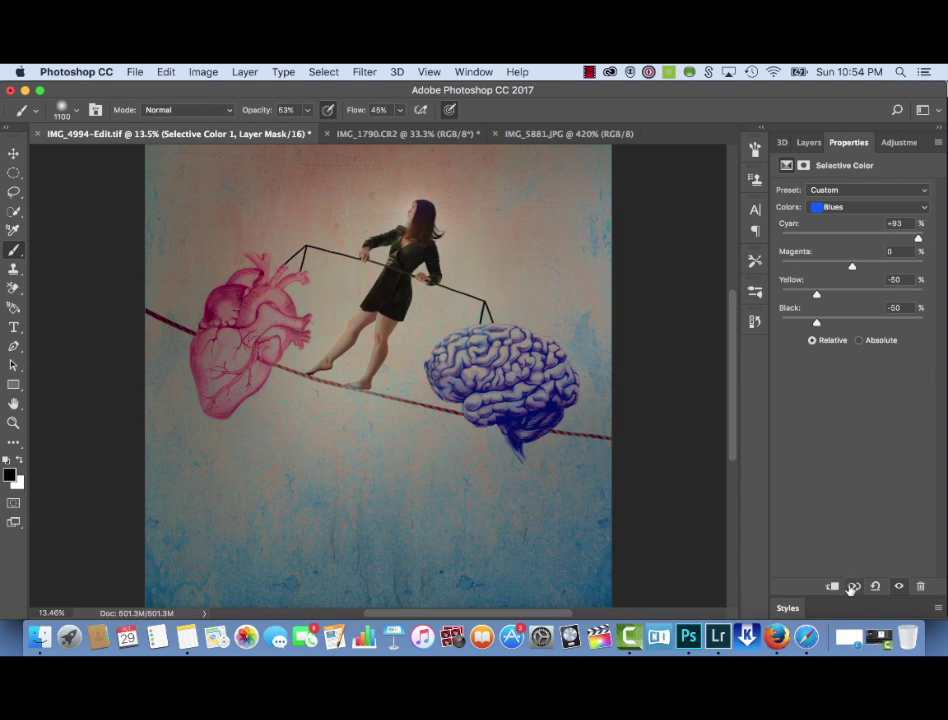
pyautogui.click(851, 587)
pyautogui.click(851, 587)
pyautogui.click(832, 208)
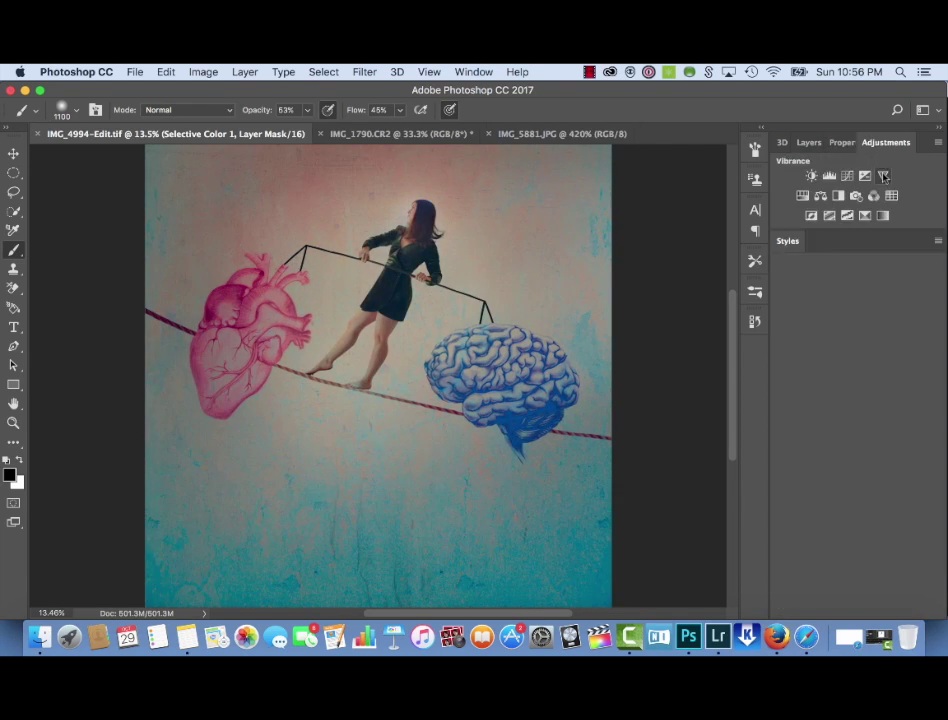
# Add a Vibrance adjustment, raise Saturation to +24, and compare the composite with and without the change
pyautogui.click(803, 214)
pyautogui.moveTo(853, 233); pyautogui.dragTo(862, 233)
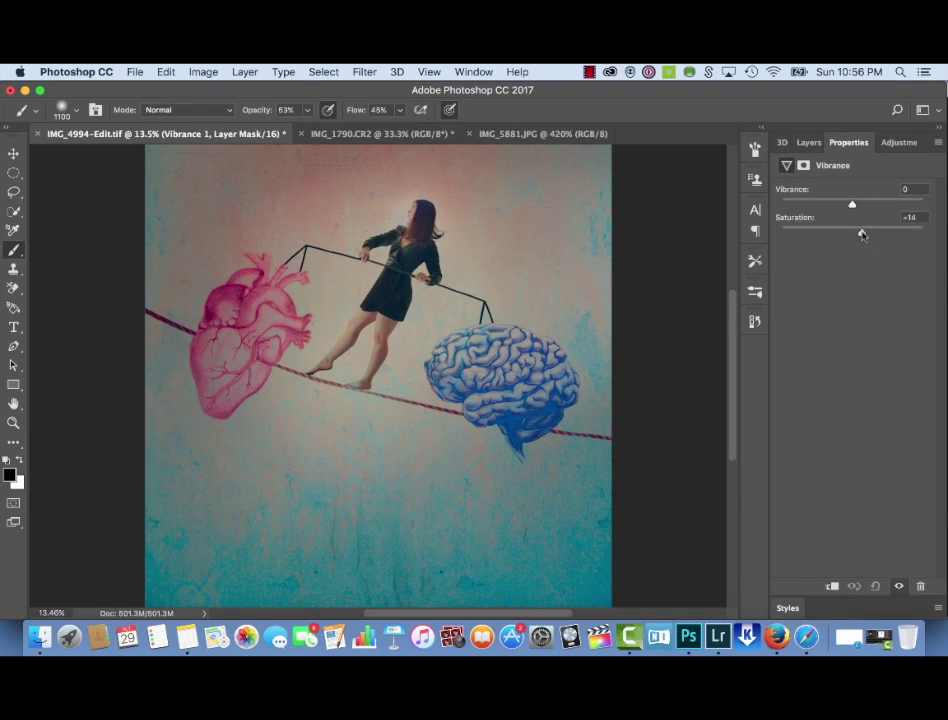
pyautogui.press('super+z')
pyautogui.click(869, 233)
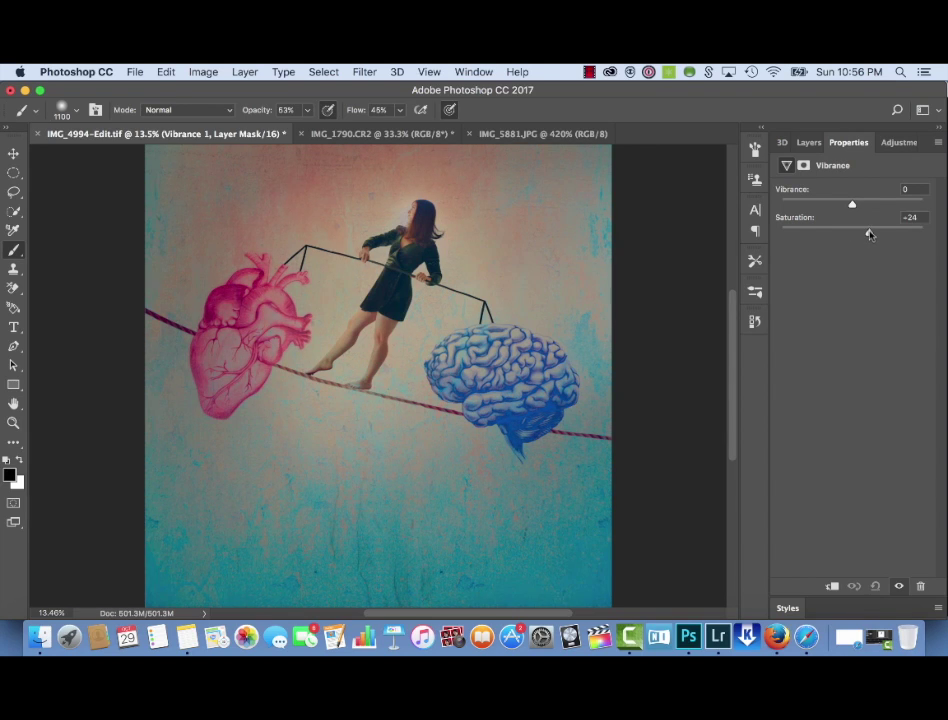
pyautogui.press('super+z')
pyautogui.press('super+z')
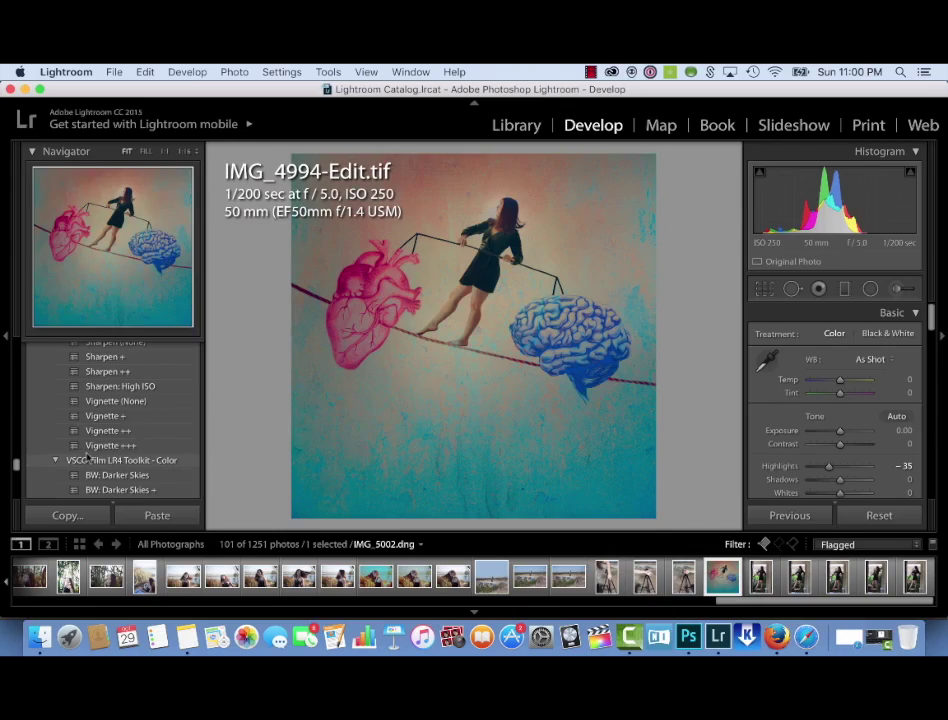
# In Lightroom, compare the Vignette +, ++ and +++ presets on IMG_4994-Edit.tif and apply Vignette ++
pyautogui.click(100, 447)
pyautogui.press('super+z')
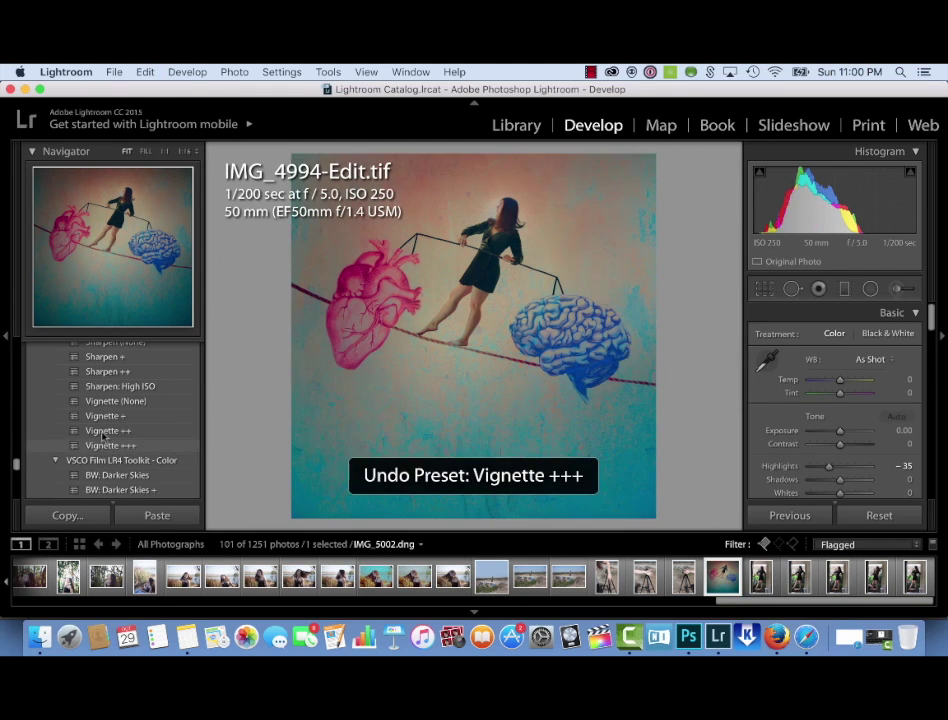
pyautogui.click(103, 431)
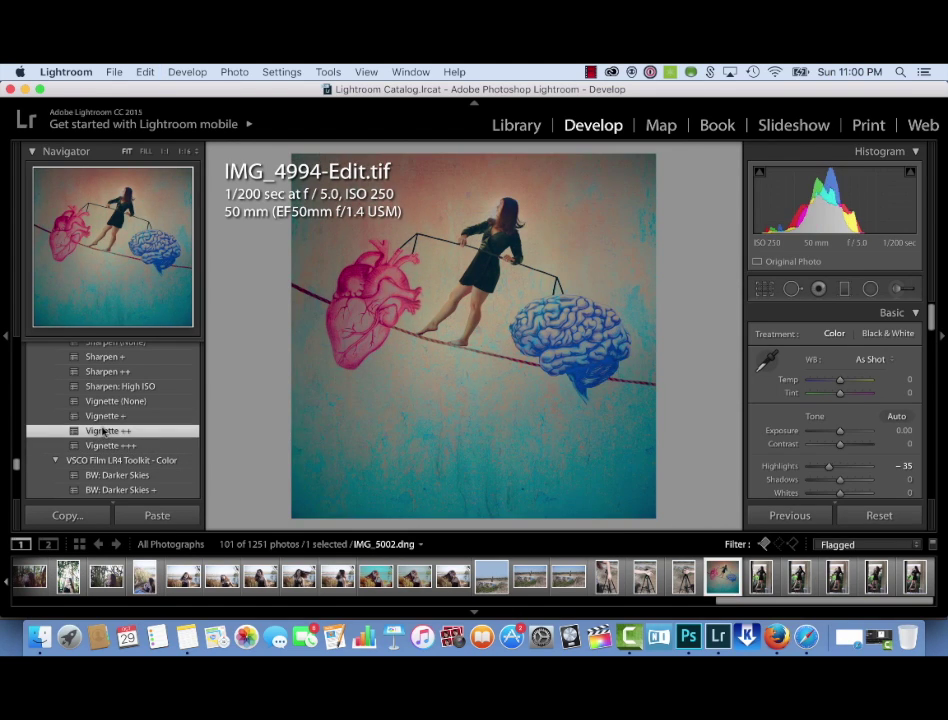
pyautogui.press('super+z')
pyautogui.click(103, 431)
pyautogui.press('super+z')
pyautogui.click(103, 431)
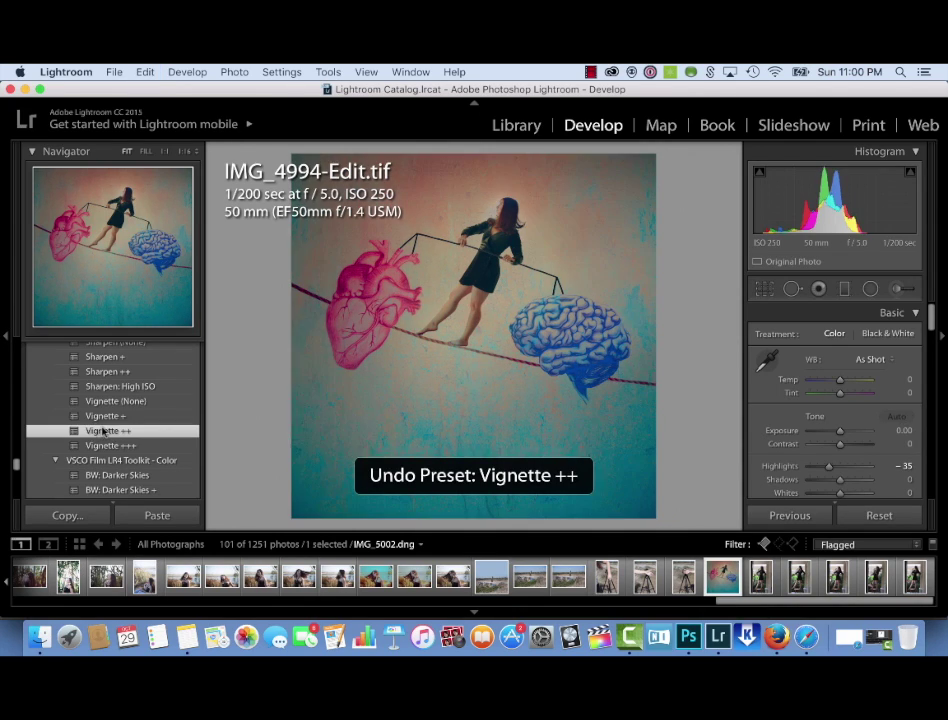
pyautogui.press('super+z')
pyautogui.click(103, 416)
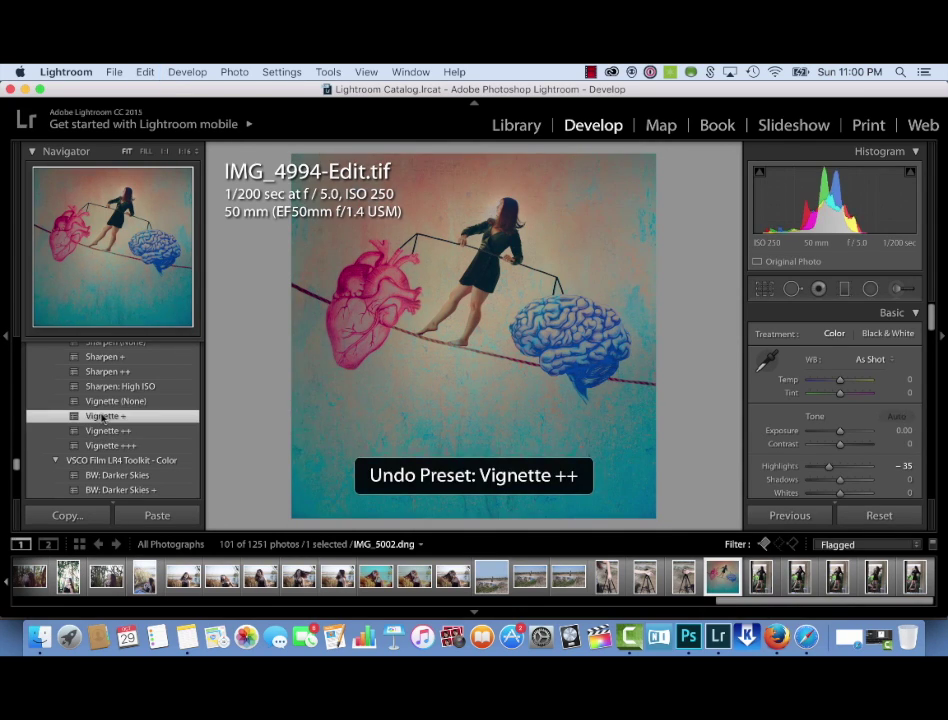
pyautogui.press('super+z')
pyautogui.click(102, 417)
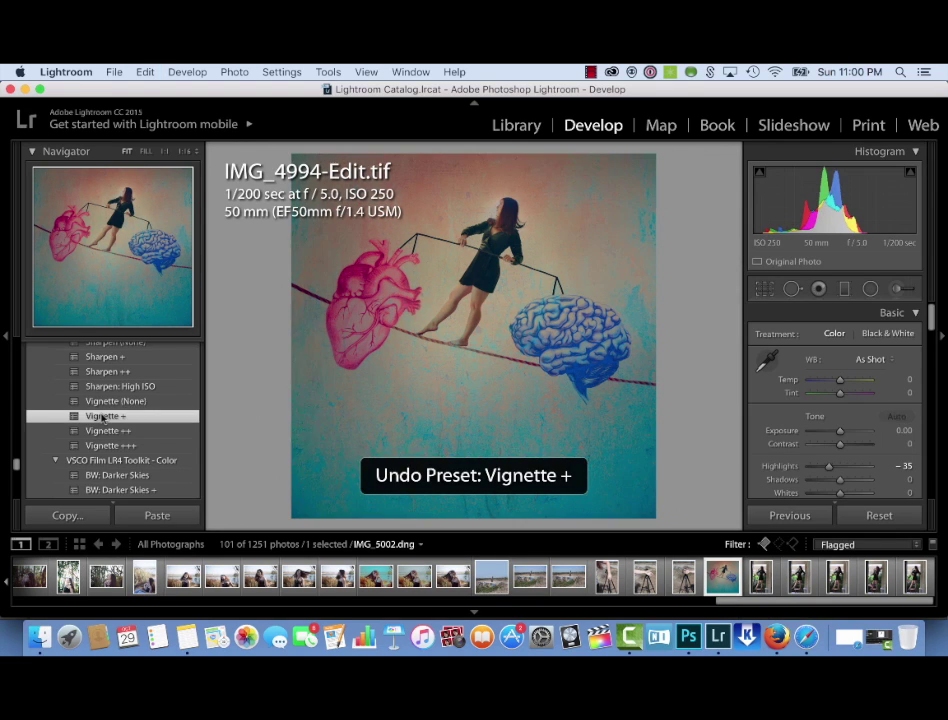
pyautogui.click(103, 430)
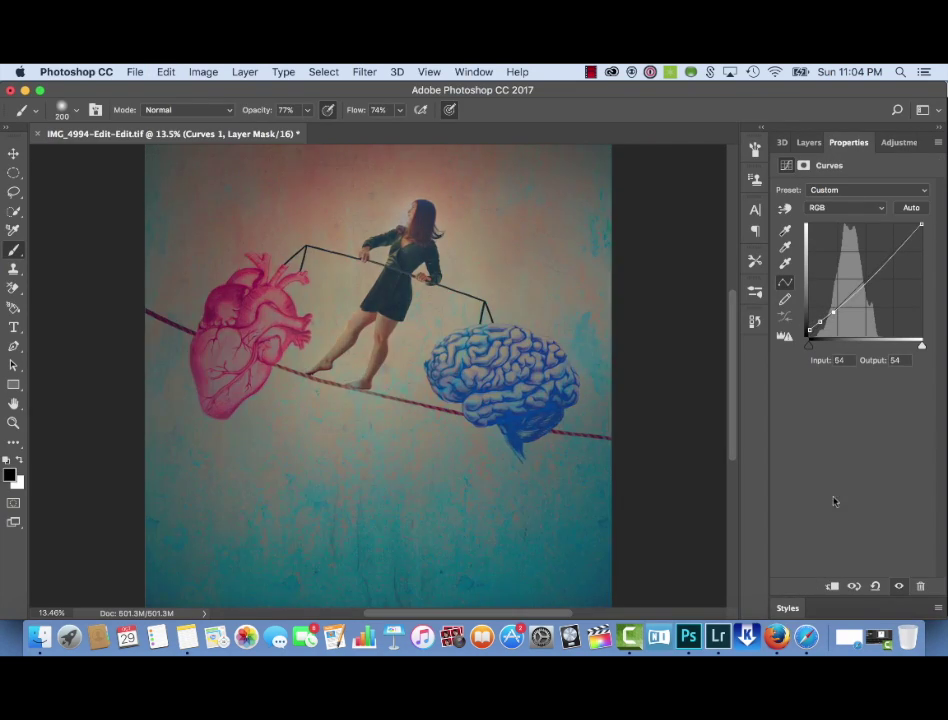
# Back in Photoshop, reshape the midtones and highlights of the RGB curve for brighter, stronger contrast and compare before and after
pyautogui.moveTo(921, 224); pyautogui.dragTo(892, 255)
pyautogui.click(878, 264)
pyautogui.click(854, 586)
pyautogui.click(865, 279)
pyautogui.click(889, 255)
pyautogui.click(850, 586)
pyautogui.click(850, 587)
pyautogui.click(806, 144)
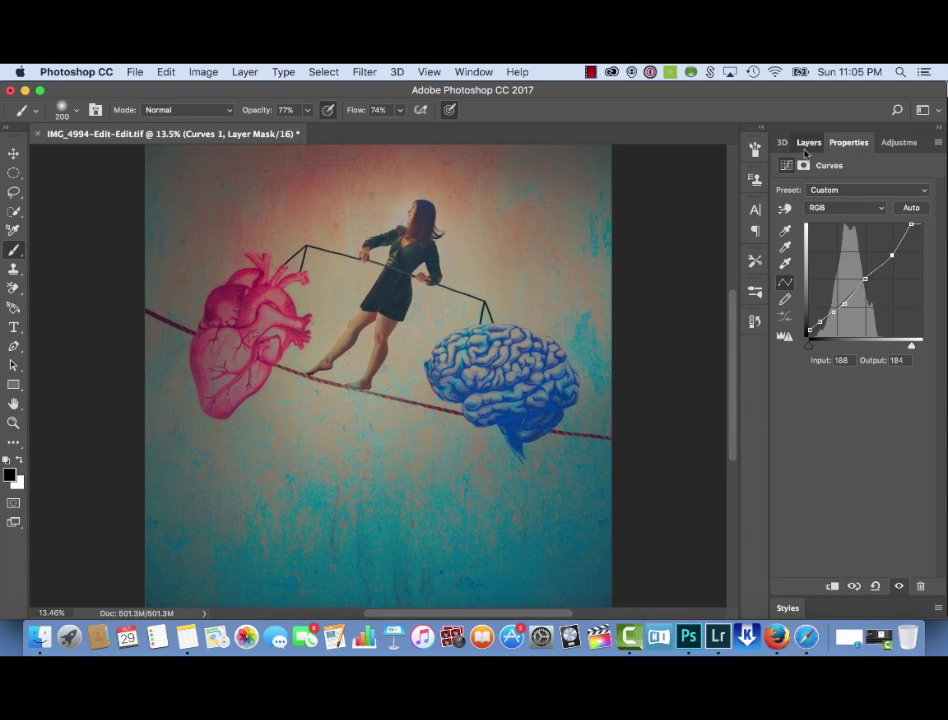
pyautogui.moveTo(857, 228); pyautogui.dragTo(928, 478)
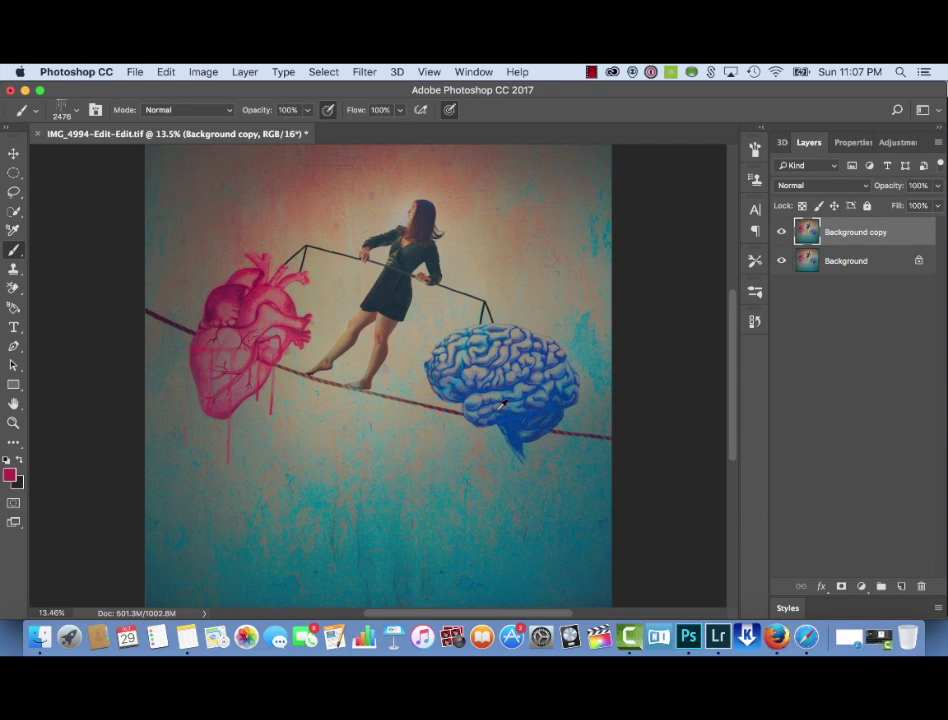
# Sample the brain's blue and try stamping paint drips beneath the brain with the 2458-pixel drip brush
pyautogui.keyDown('alt'); pyautogui.click(502, 403); pyautogui.keyUp('alt')
pyautogui.click(64, 118)
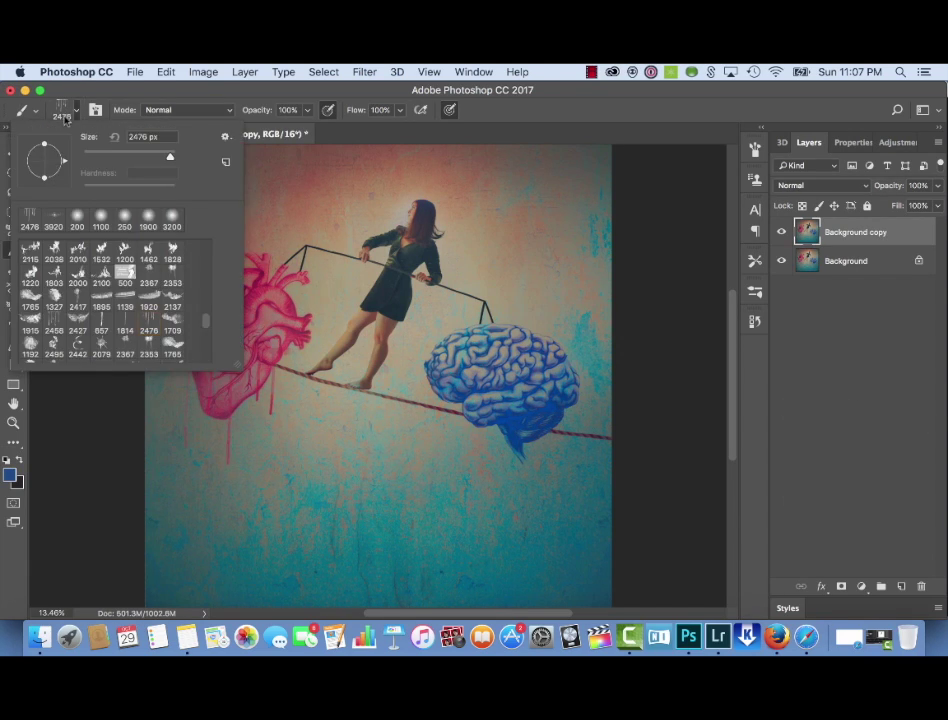
pyautogui.click(56, 316)
pyautogui.click(497, 427)
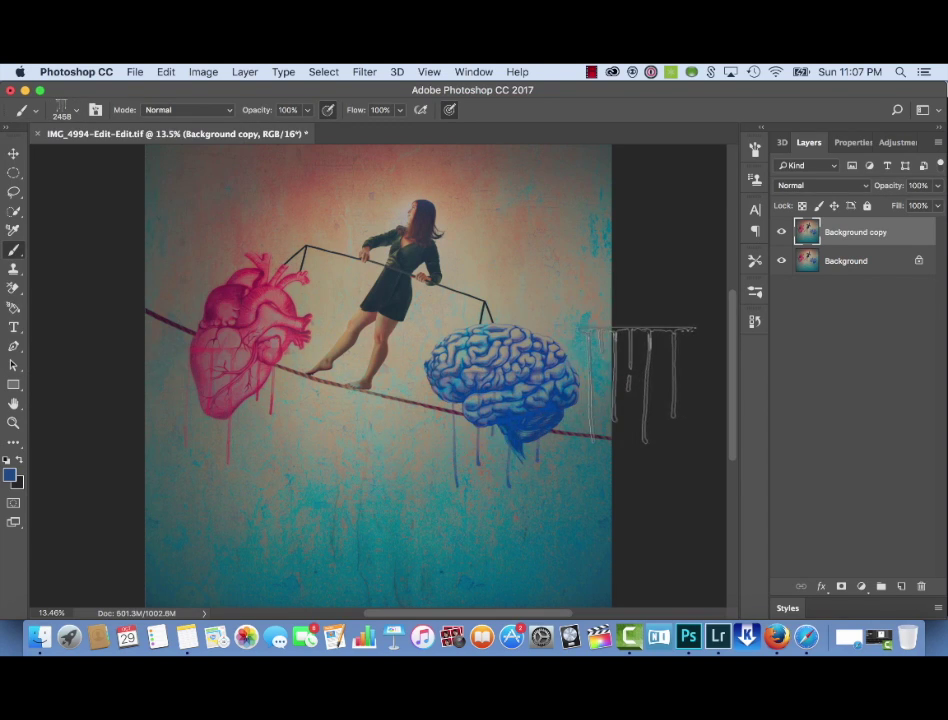
pyautogui.press('super+z')
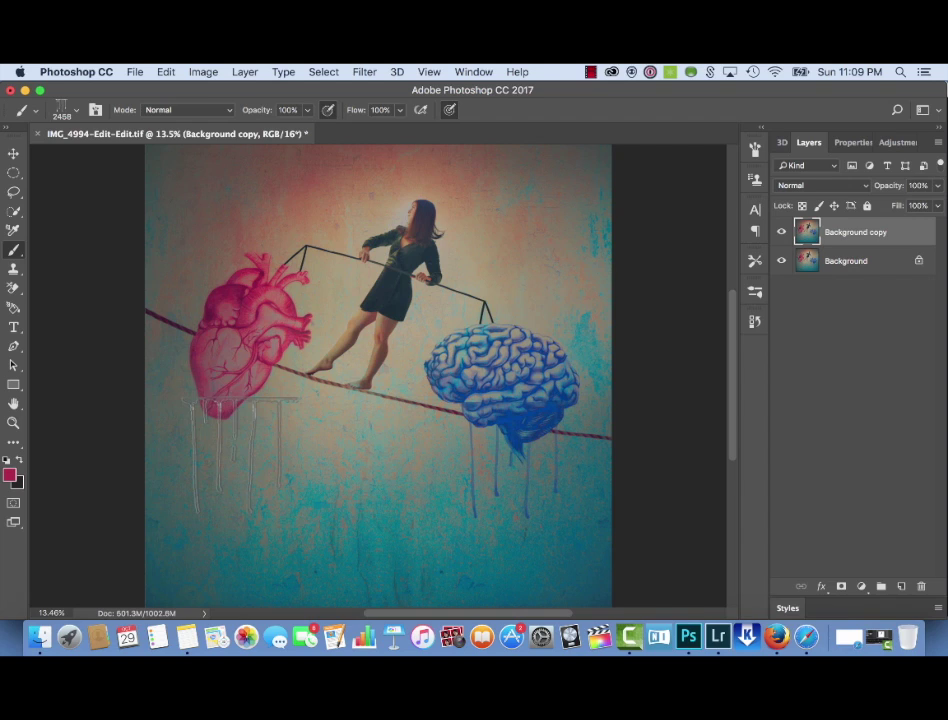
# Stamp pink drips beneath the heart and mask out their stray horizontal edge with a smaller soft brush
pyautogui.click(240, 430)
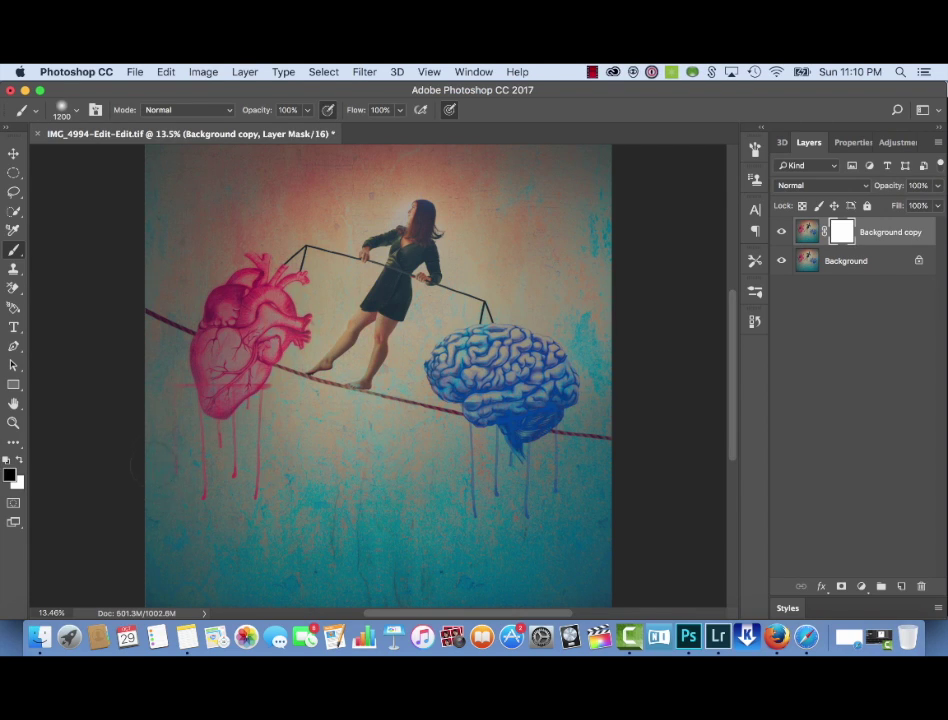
pyautogui.press('[')
pyautogui.press('[')
pyautogui.press('[')
pyautogui.press('[')
pyautogui.click(278, 390)
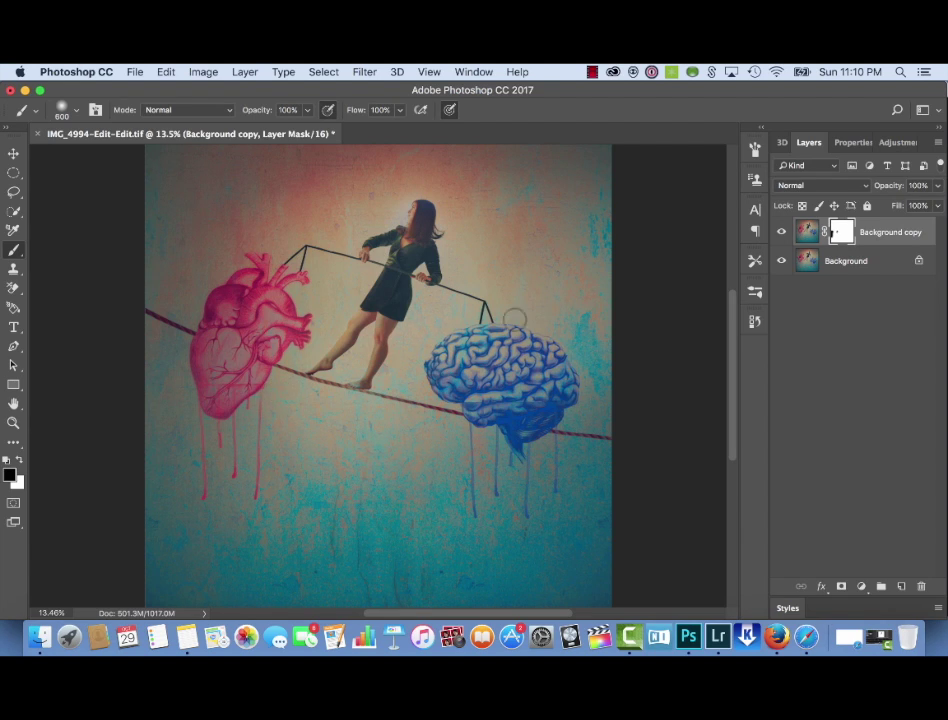
# Compare the composite with and without the drip layer and inspect the finished image in full-screen view
pyautogui.click(782, 233)
pyautogui.click(782, 233)
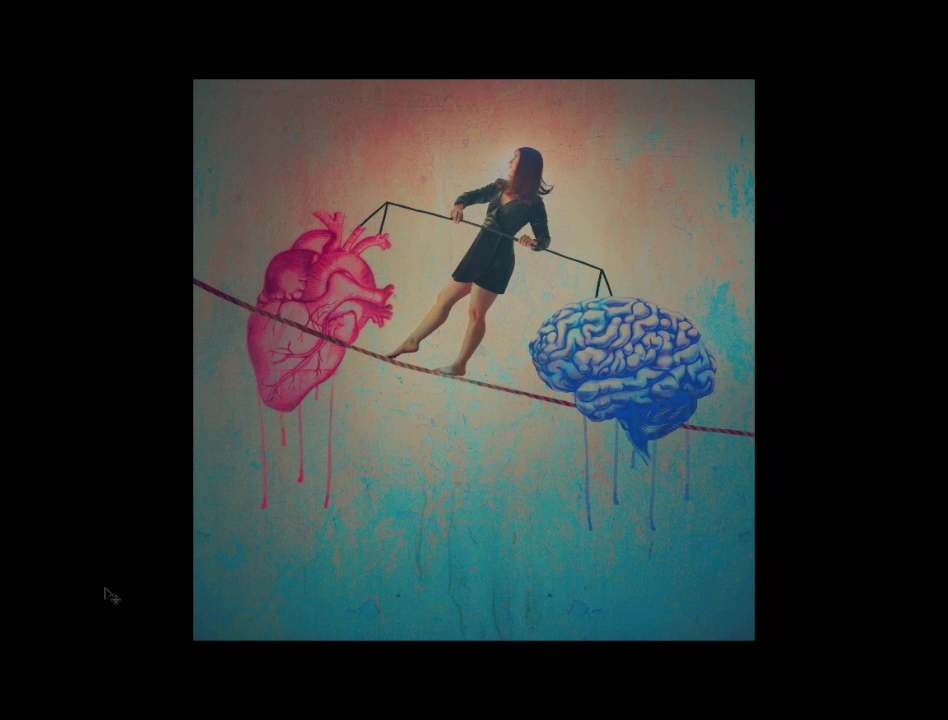
pyautogui.scroll(2, 105, 590)
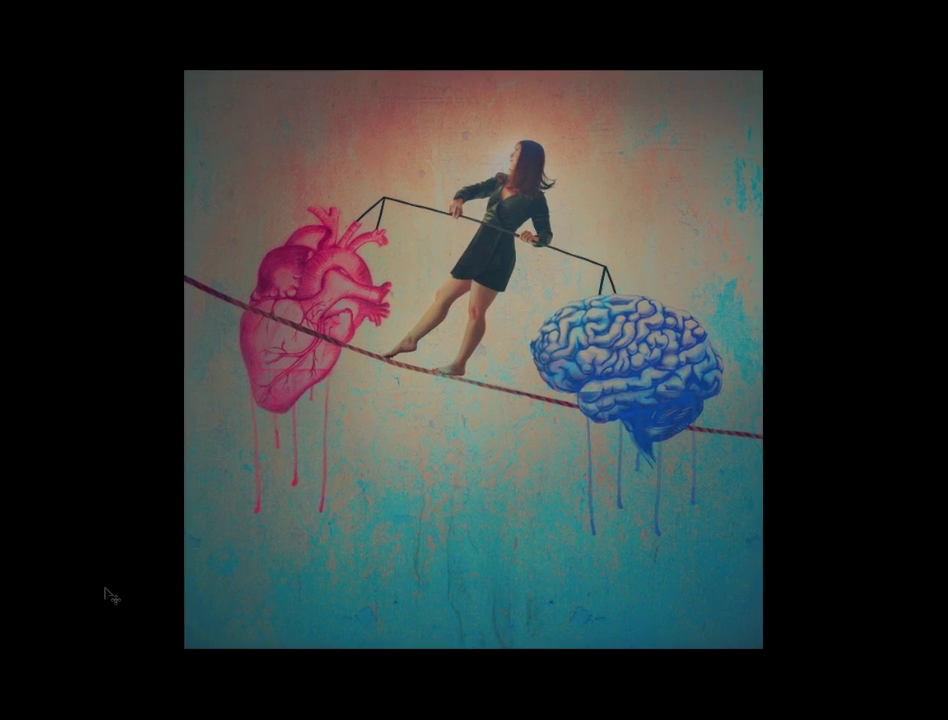